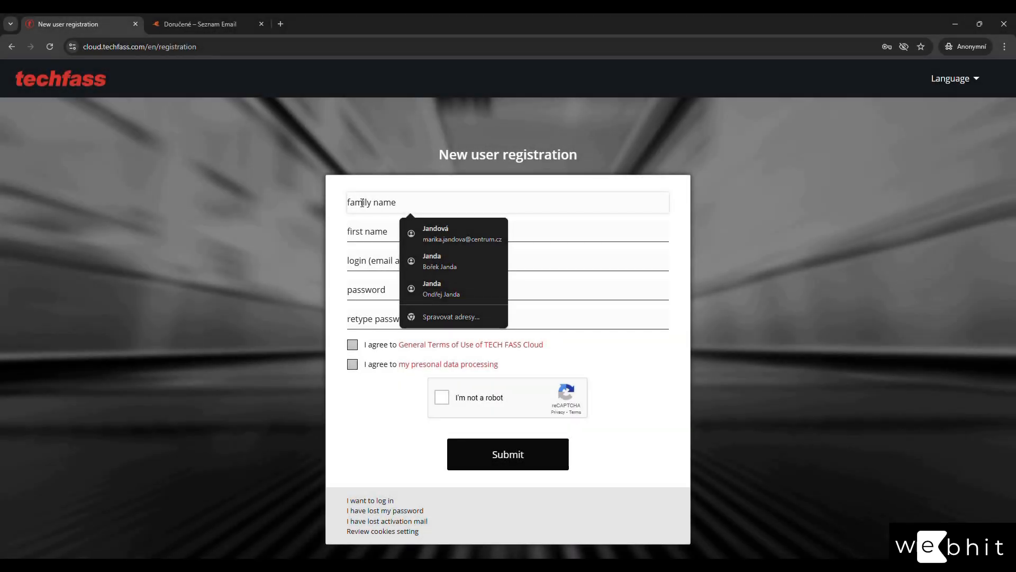
Fill in the family name, first name, login e-mail, and the password with its confirmation.
type("Tester")
key("Tab")
type("Tester")
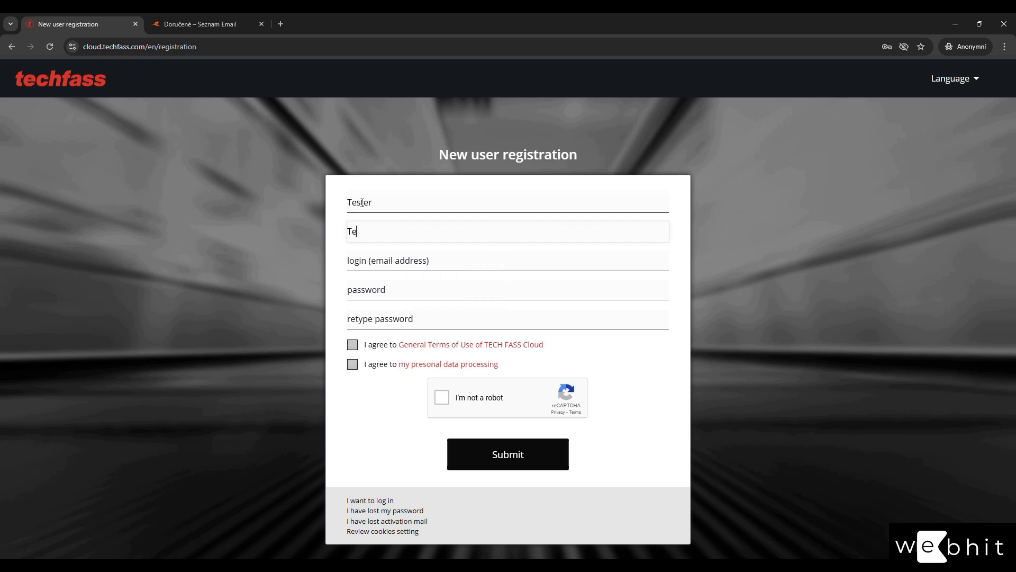
key("Tab")
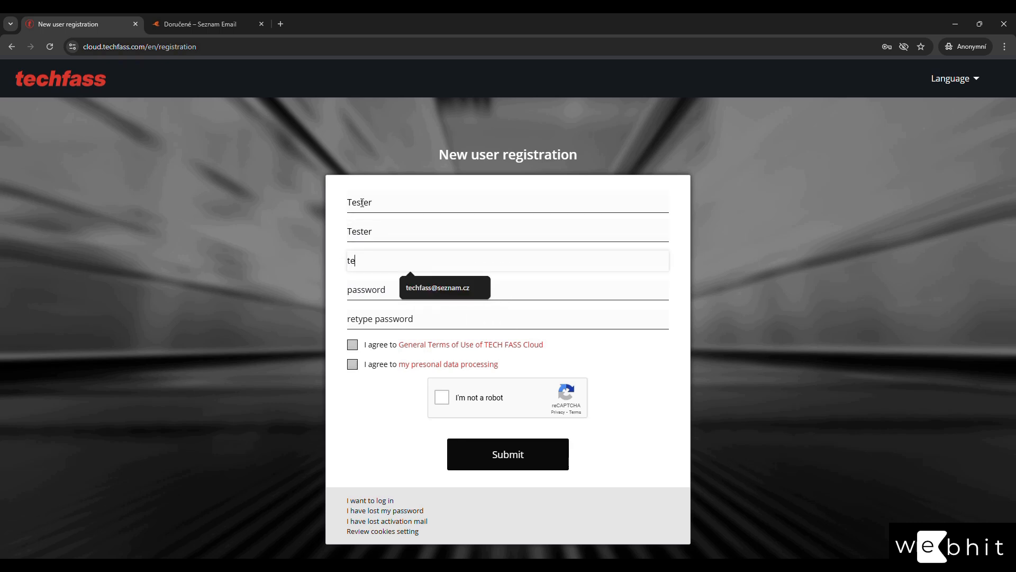
key("Tab")
type("tester")
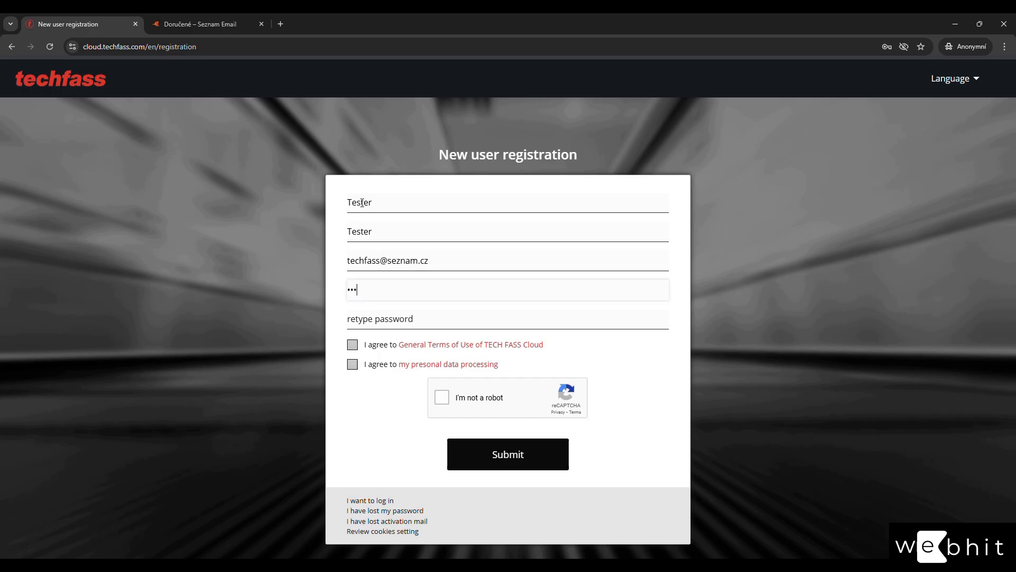
key("Tab")
type("tester")
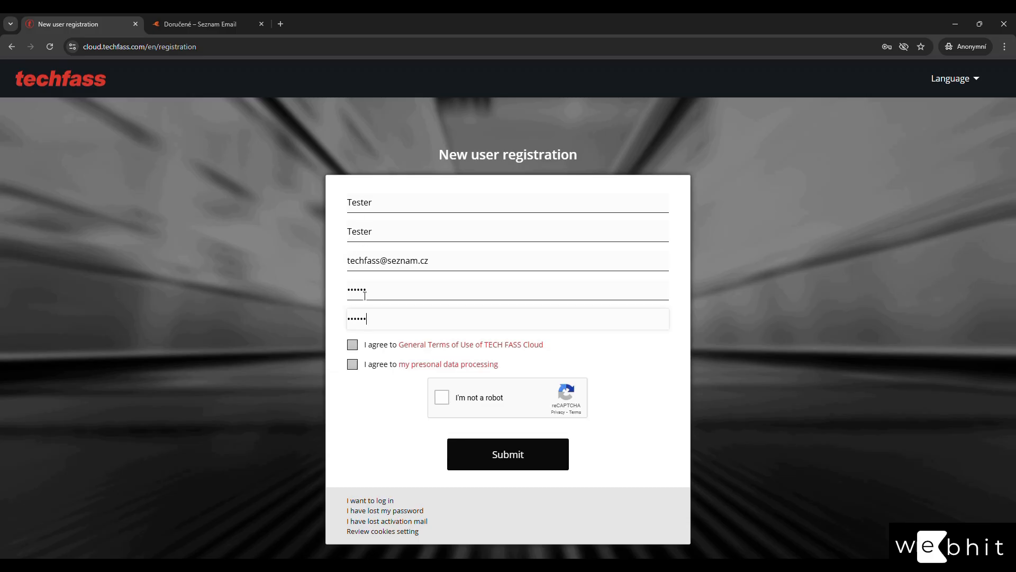
Accept the terms of use and data-processing consent, pass reCAPTCHA, and submit the registration.
left_click(453, 344)
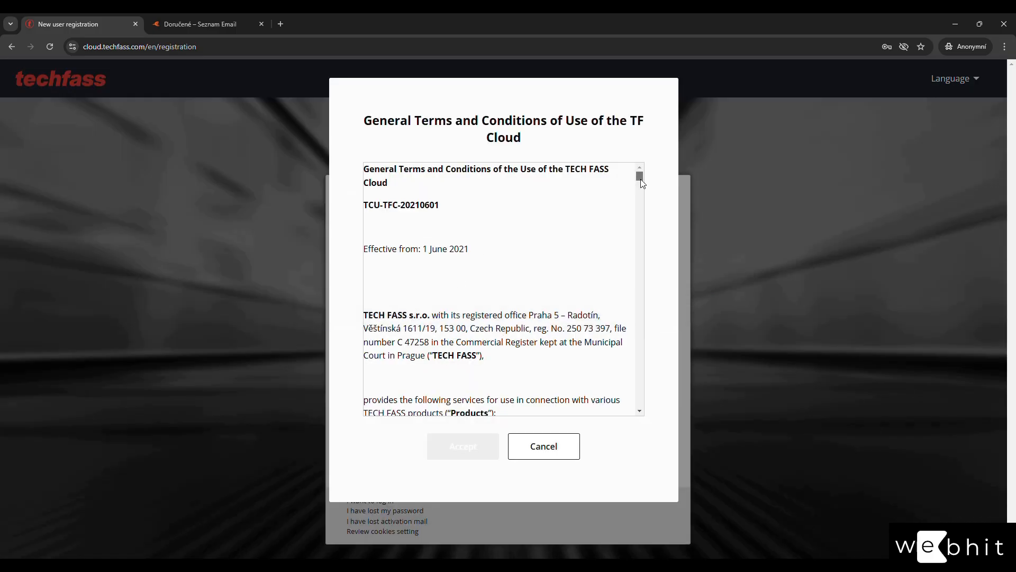
left_click_drag(641, 179, 636, 383)
left_click(475, 451)
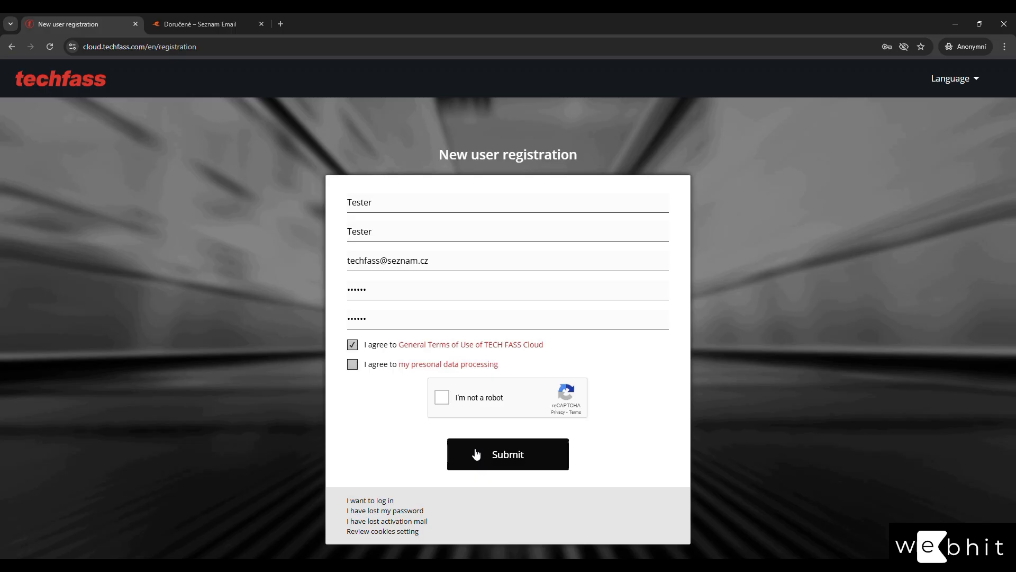
left_click(425, 365)
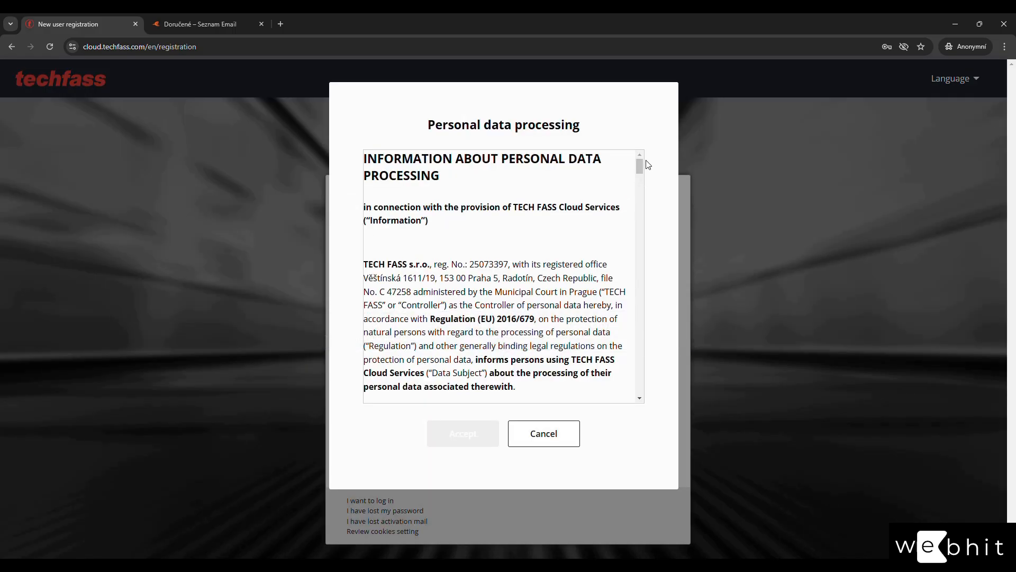
left_click_drag(641, 180, 650, 398)
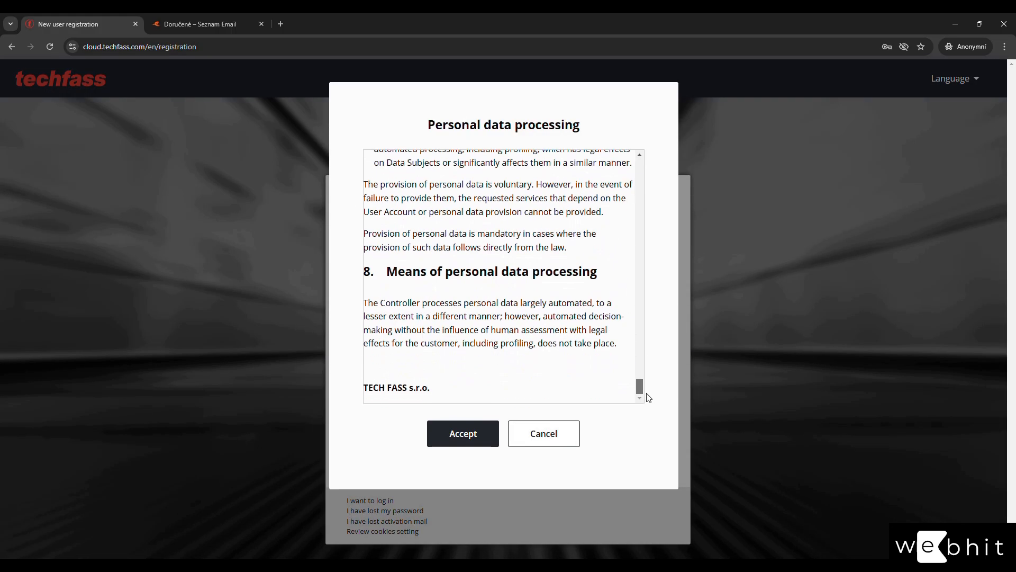
left_click(469, 433)
left_click(448, 402)
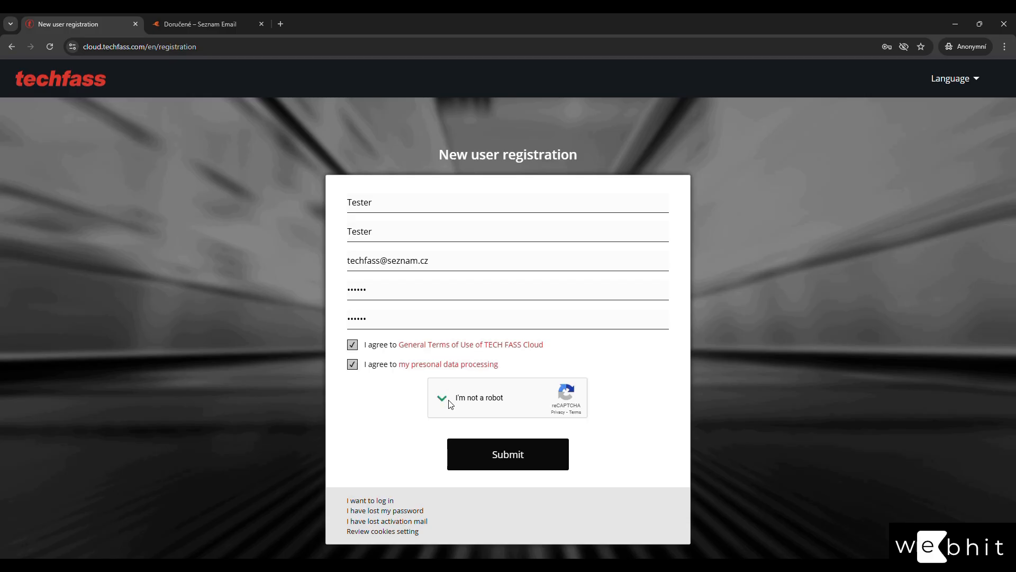
left_click(515, 466)
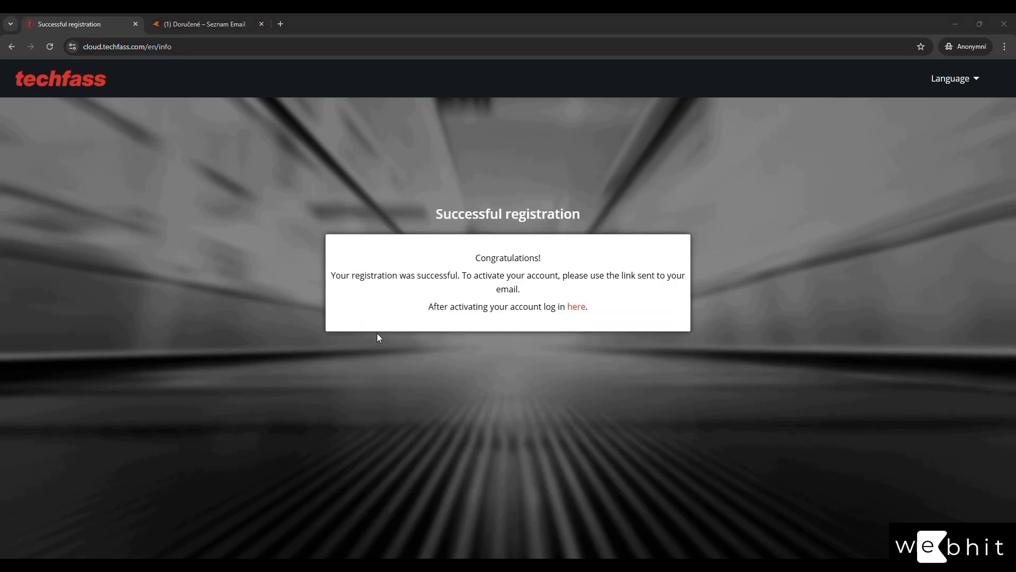
Open the TECHFASS Cloud registration e-mail in Seznam Email and follow its activation link.
left_click(231, 25)
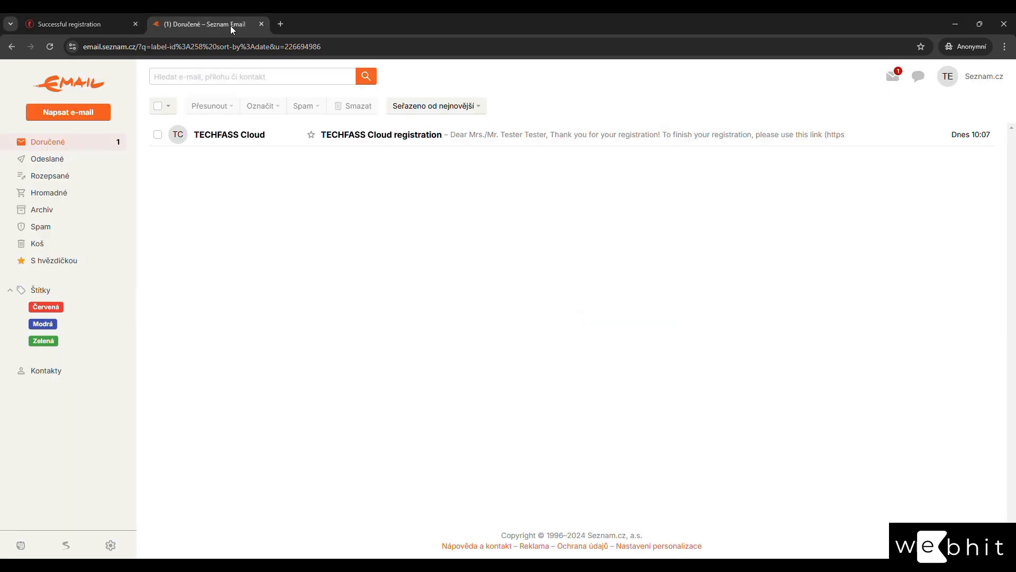
left_click(213, 132)
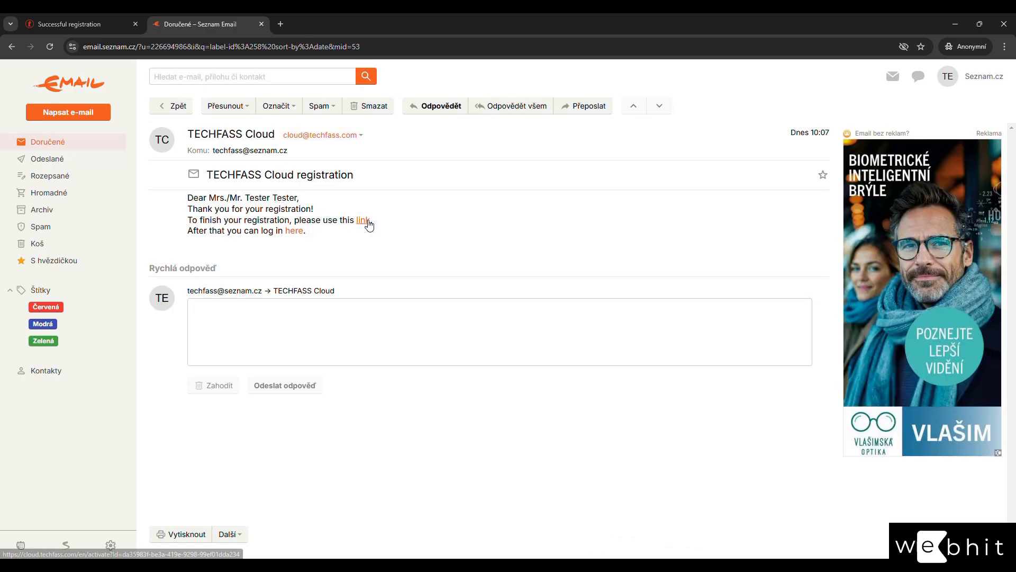
left_click(367, 220)
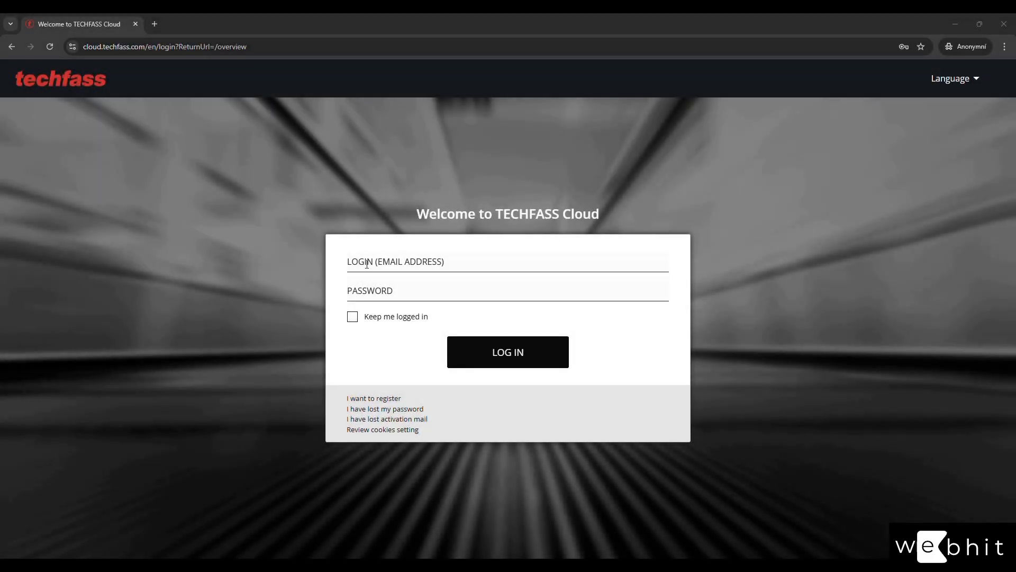
Log in with the new account's e-mail and password, then go to the WebHit service.
left_click(362, 262)
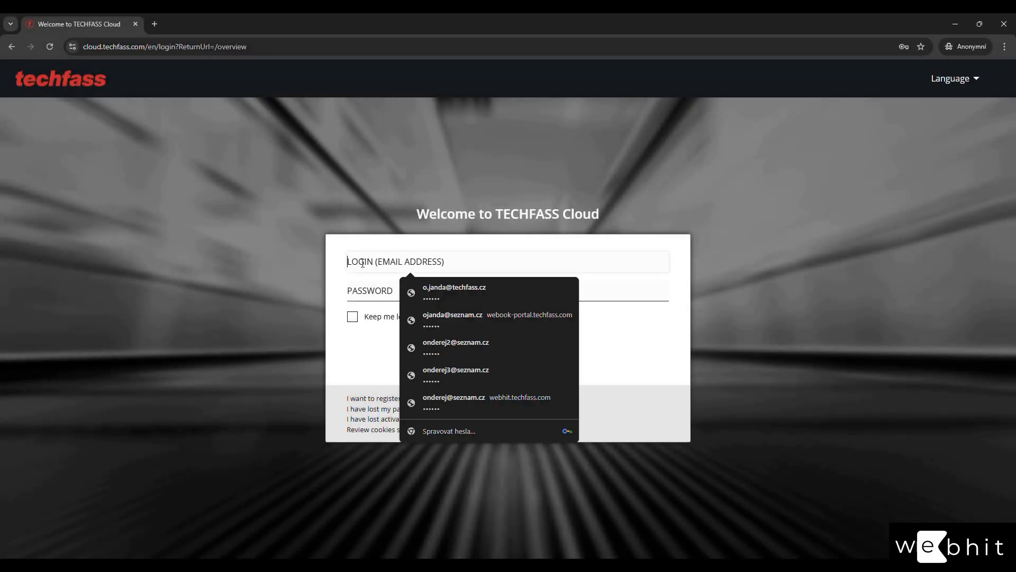
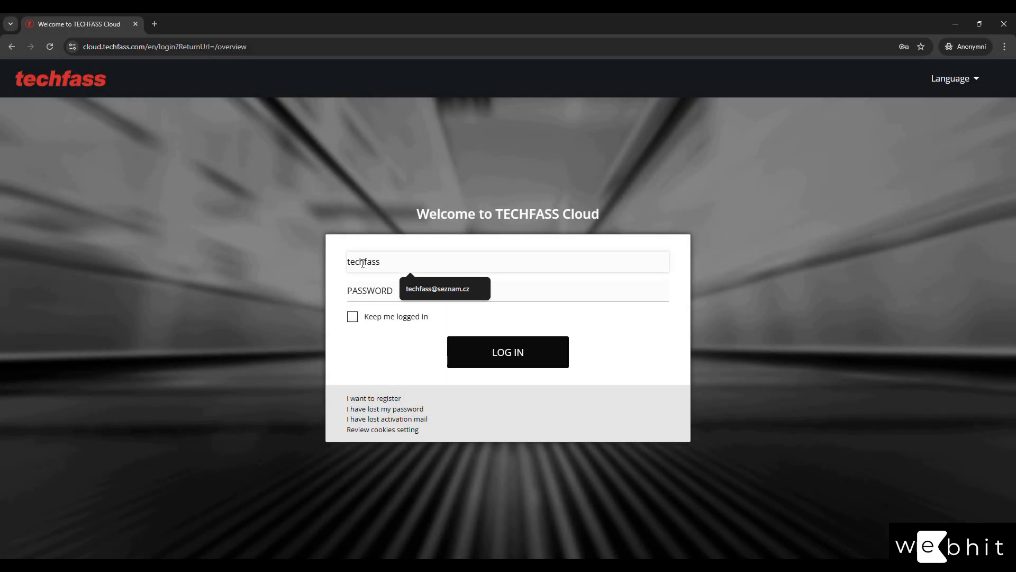
key("Tab")
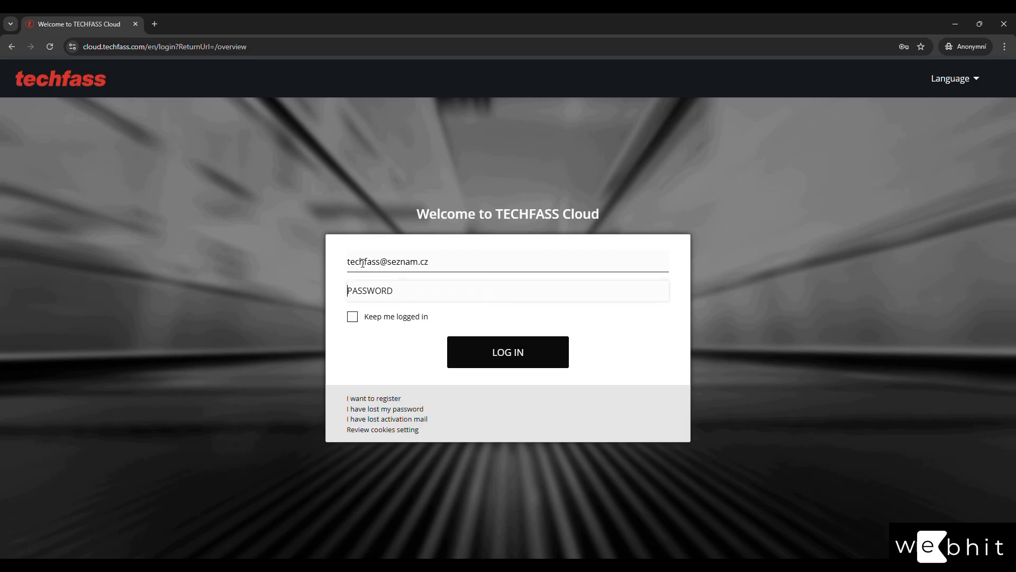
type("••••")
key("Return")
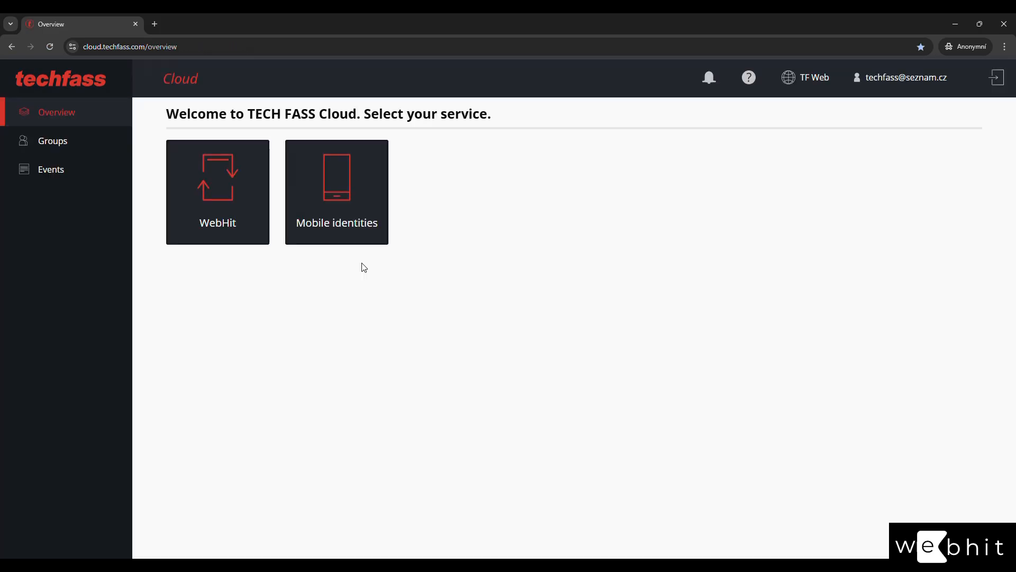
left_click(232, 209)
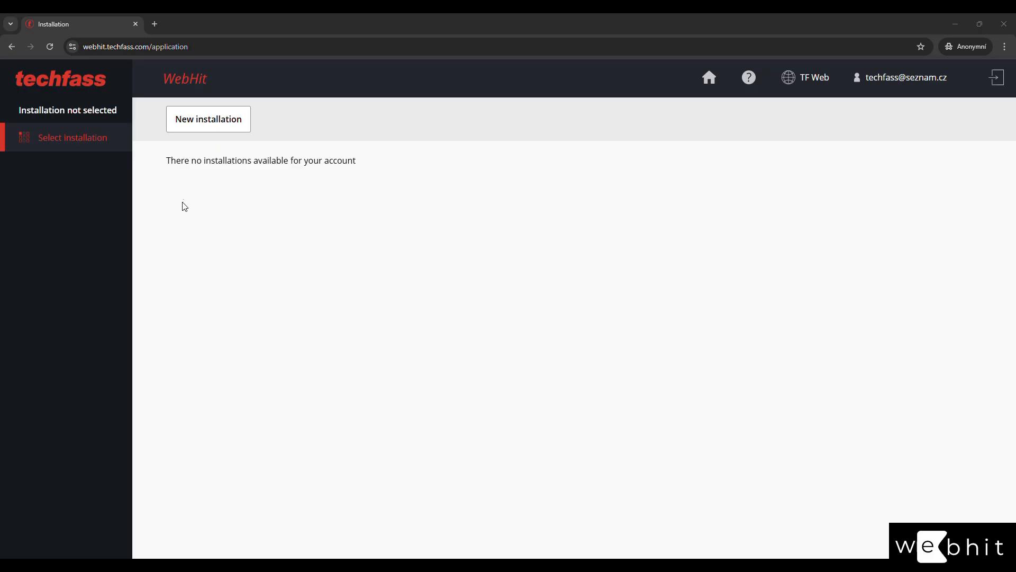
Create a new installation named 'My installation' and save it.
left_click(205, 118)
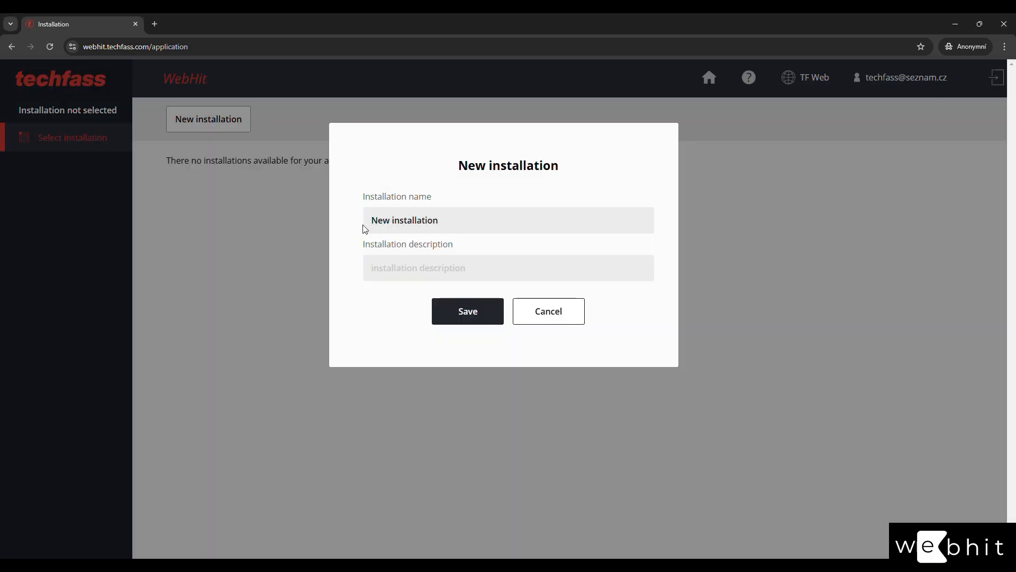
left_click_drag(484, 223, 221, 211)
type("My")
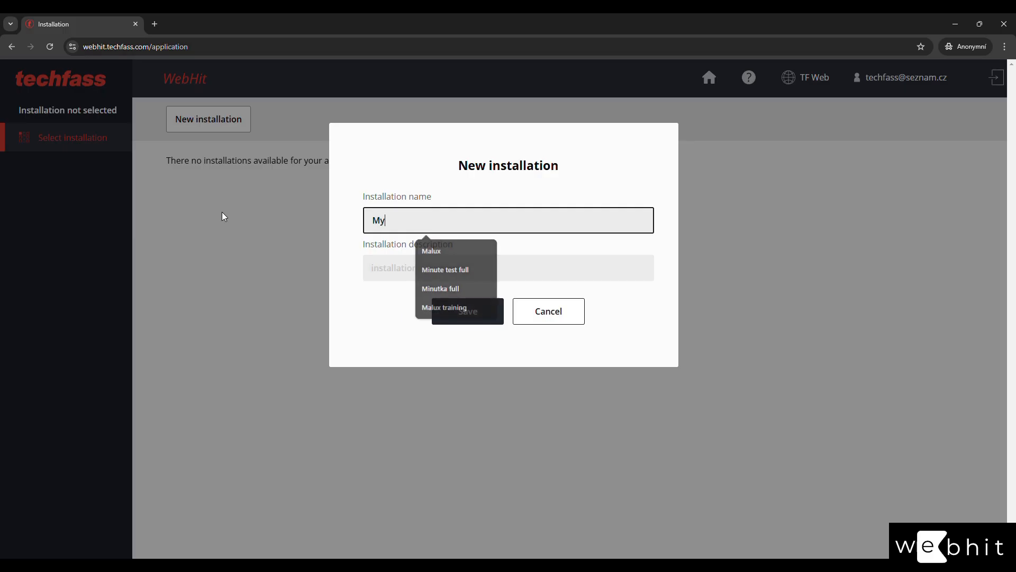
type(" installation")
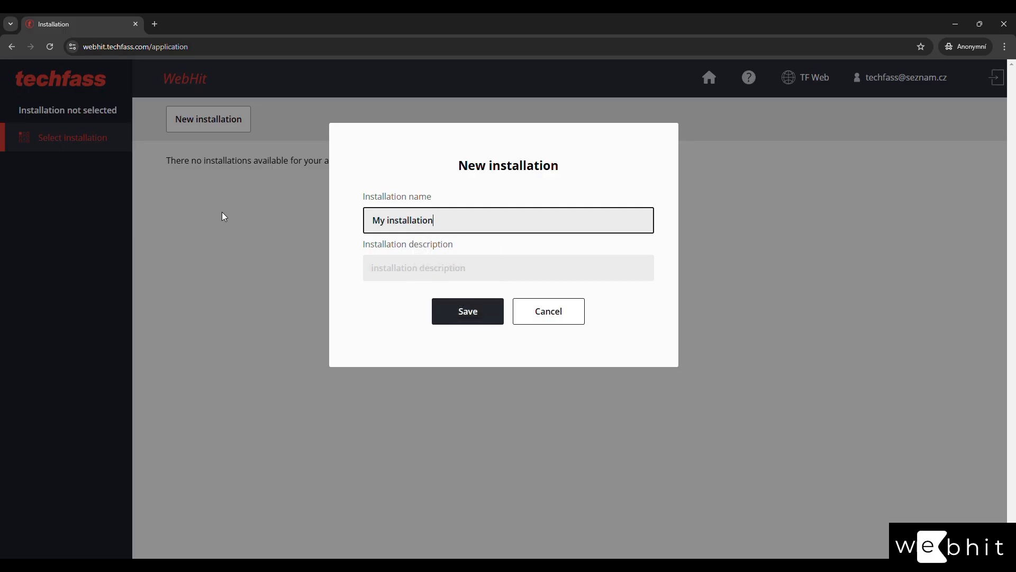
left_click(471, 318)
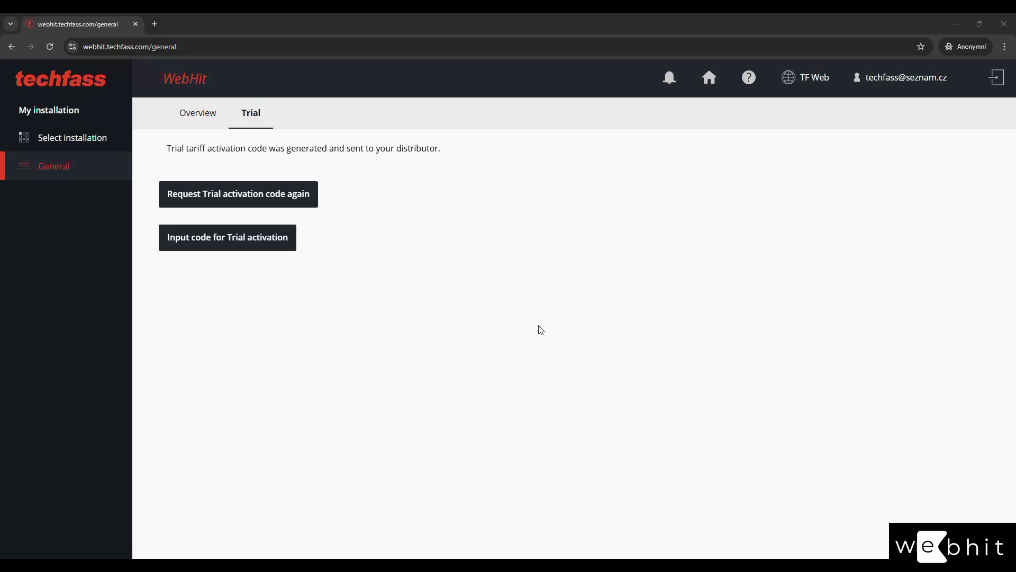
Activate the trial tariff with the pasted activation code and accept the WebHit terms of service.
left_click(236, 239)
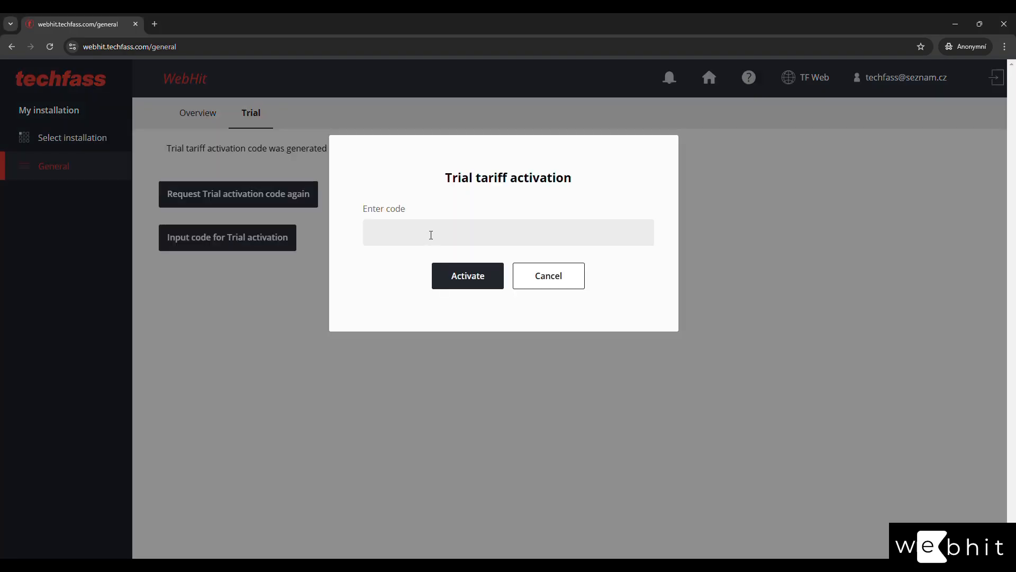
left_click(431, 235)
key("ctrl+v")
left_click(478, 290)
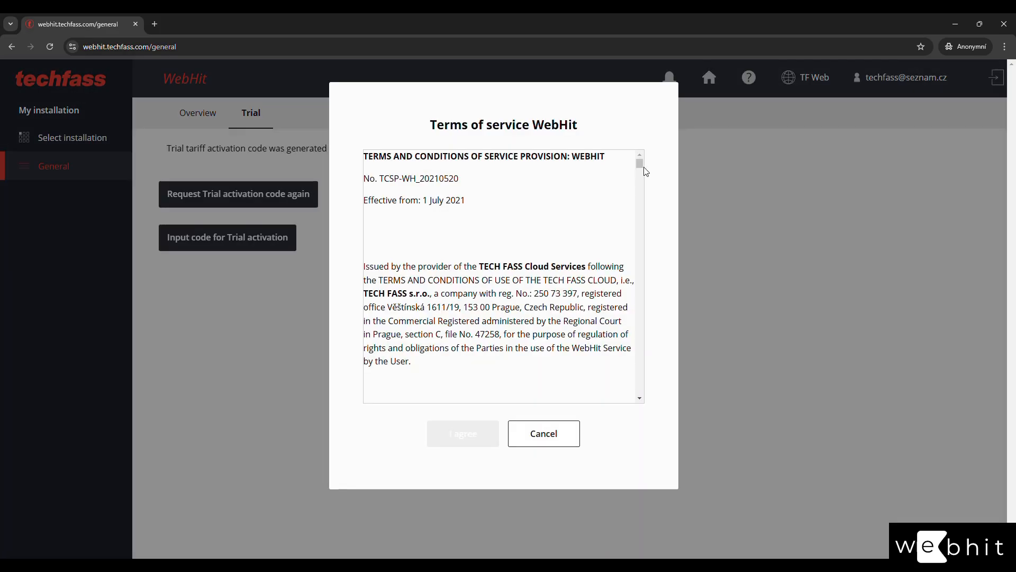
left_click_drag(634, 181, 648, 401)
left_click(477, 444)
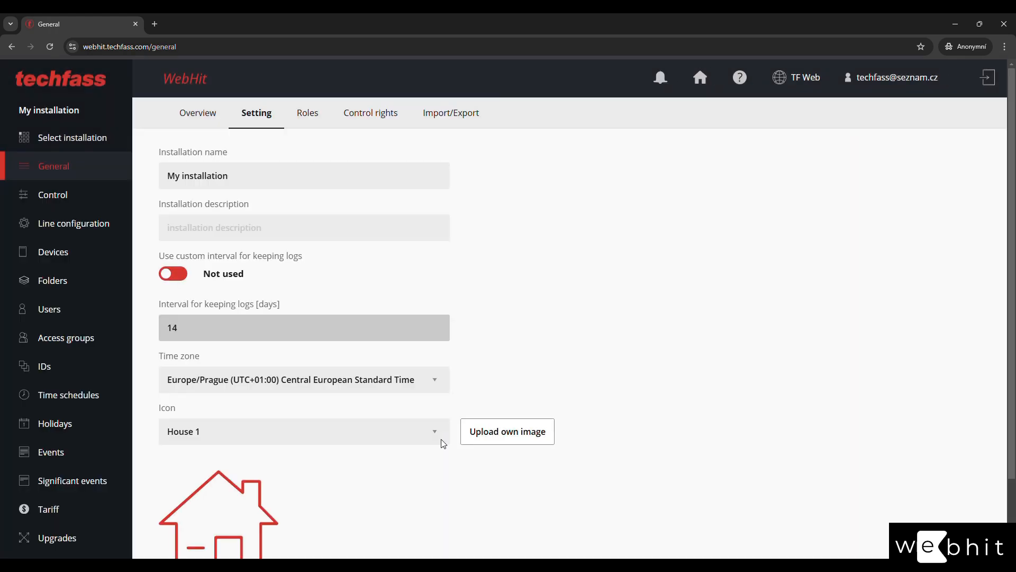
Switch to the installation's Overview tab.
left_click(196, 110)
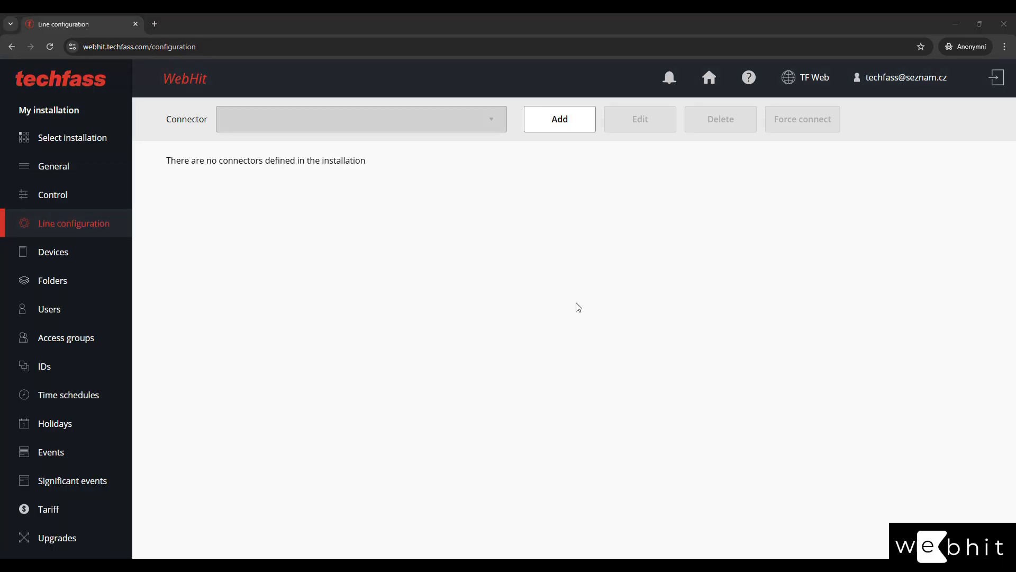
left_click(555, 127)
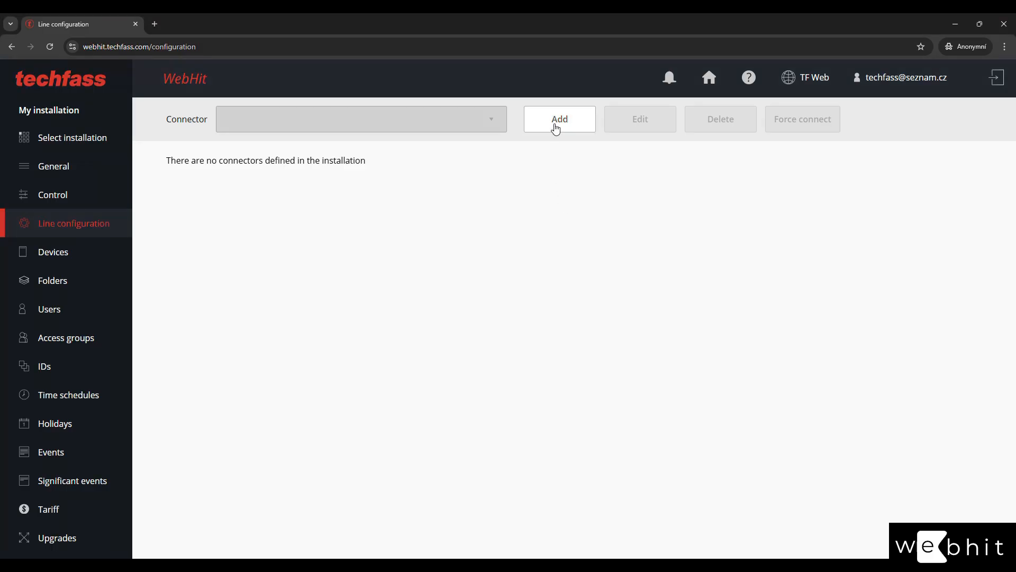
left_click_drag(436, 173, 266, 178)
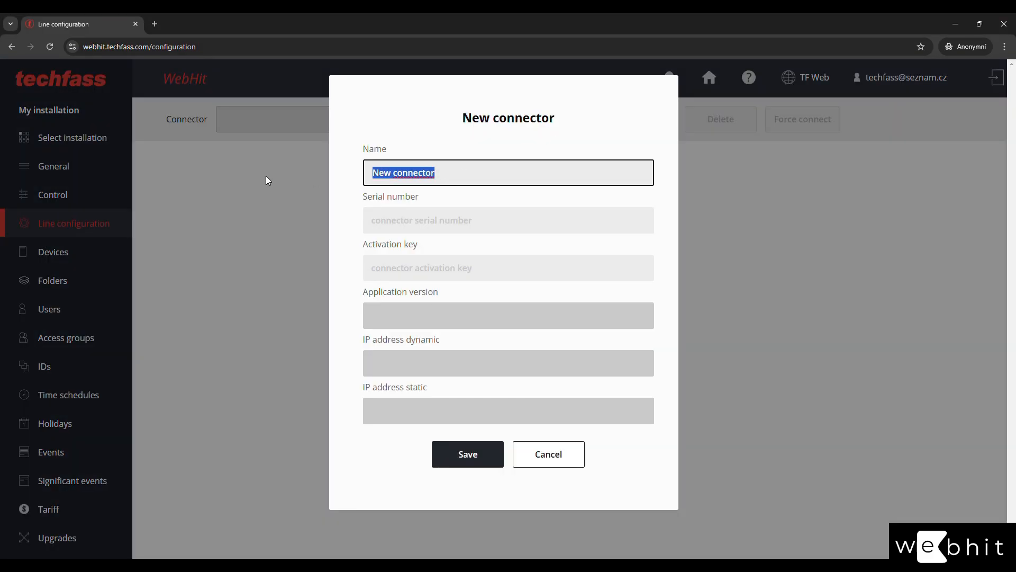
type("My c")
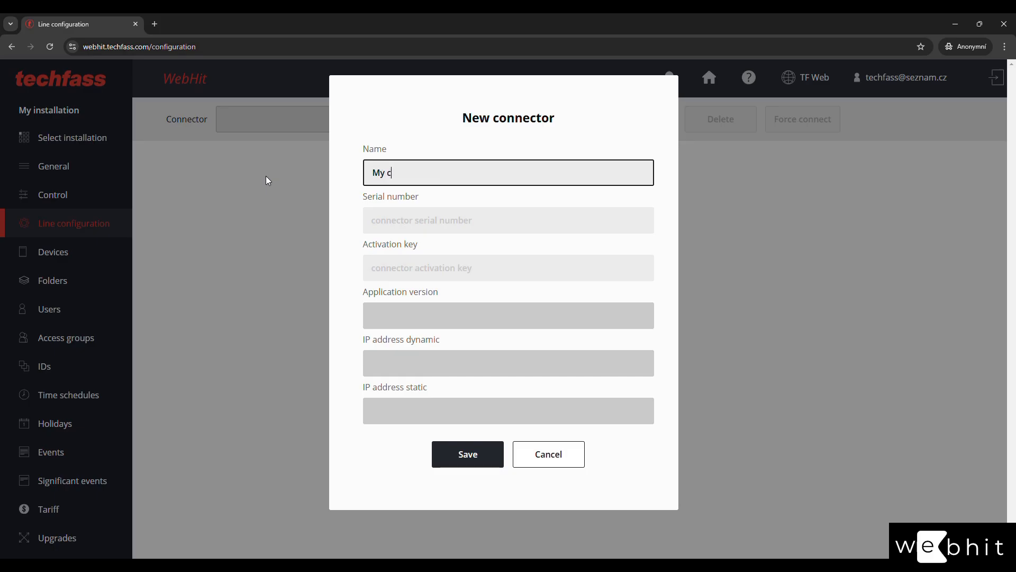
type("onnector")
left_click(397, 220)
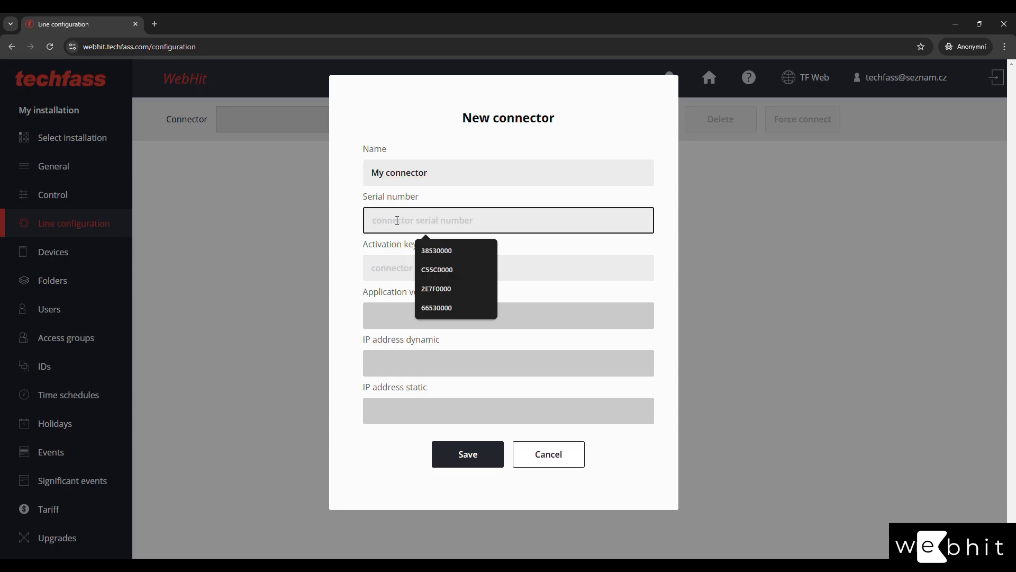
type("2E7F")
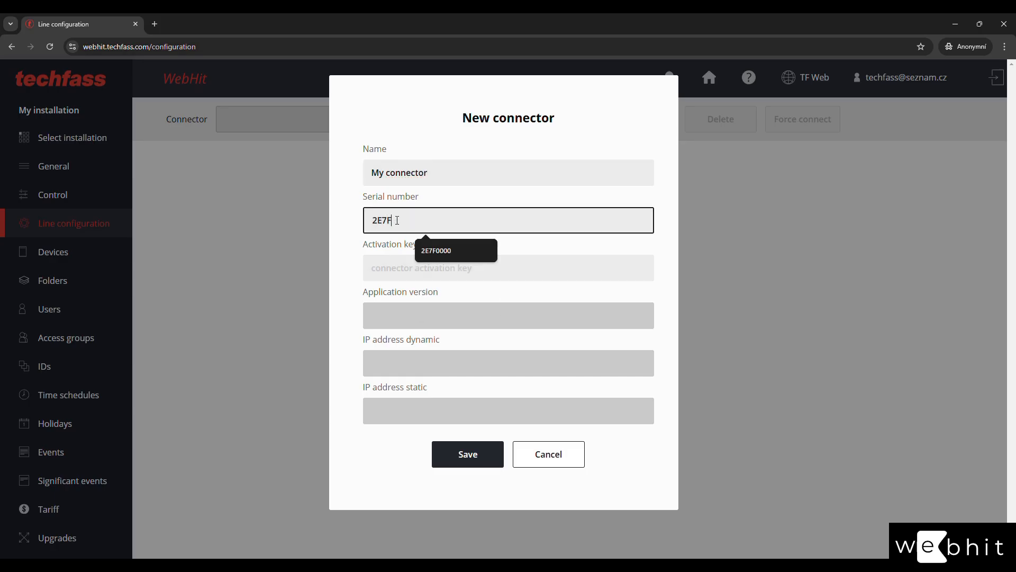
type("0000")
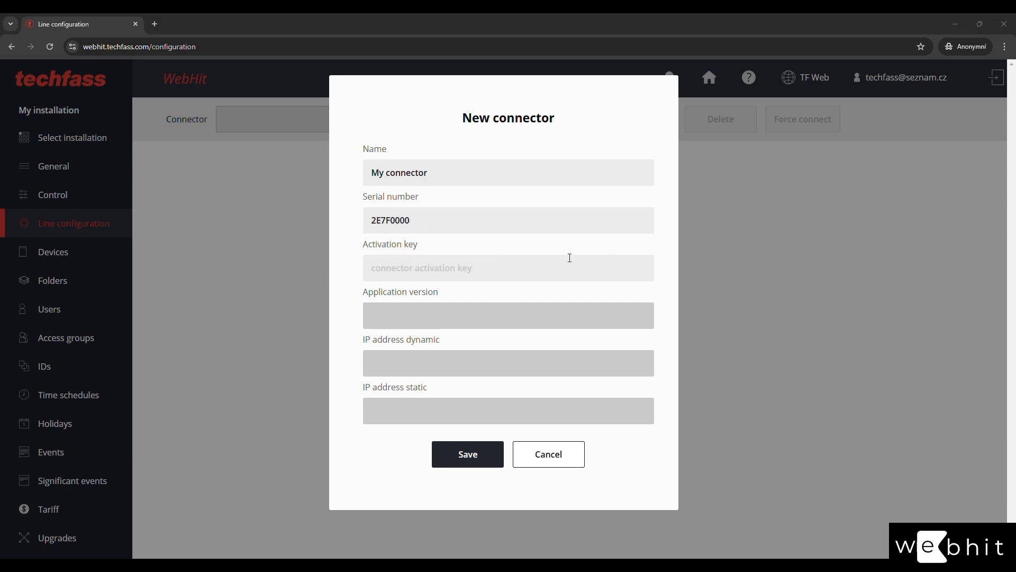
left_click(420, 270)
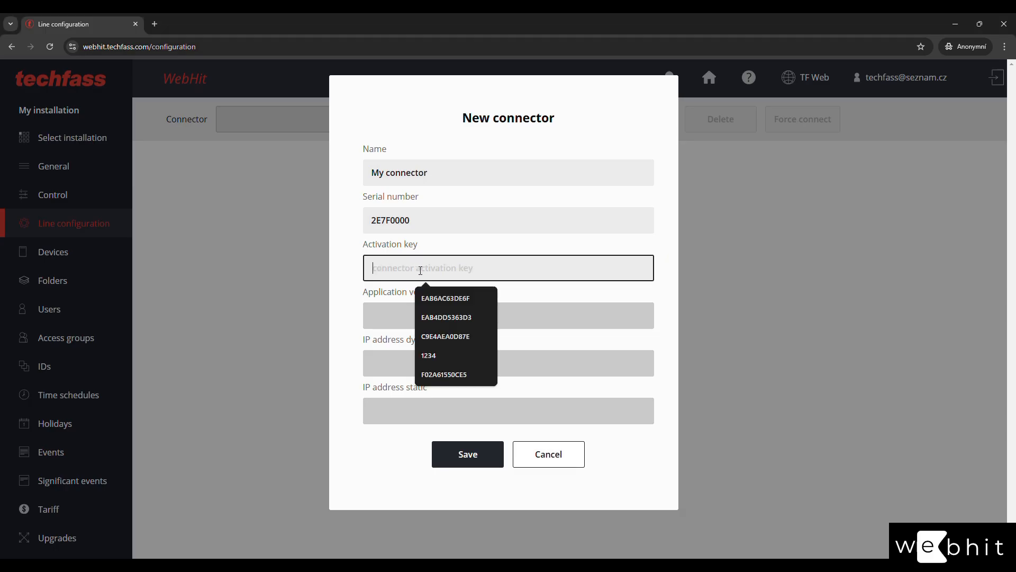
key("ctrl+v")
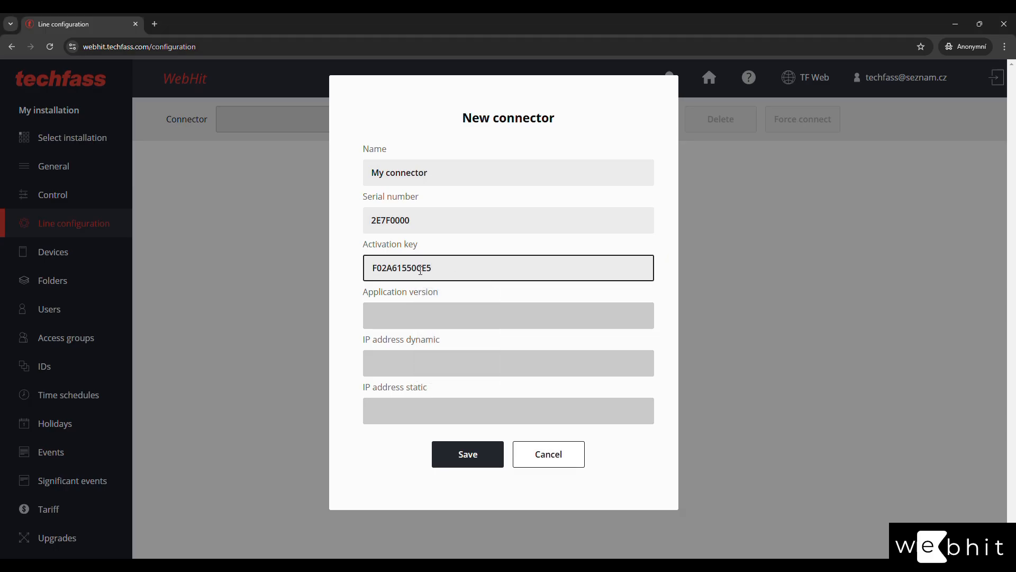
left_click(463, 464)
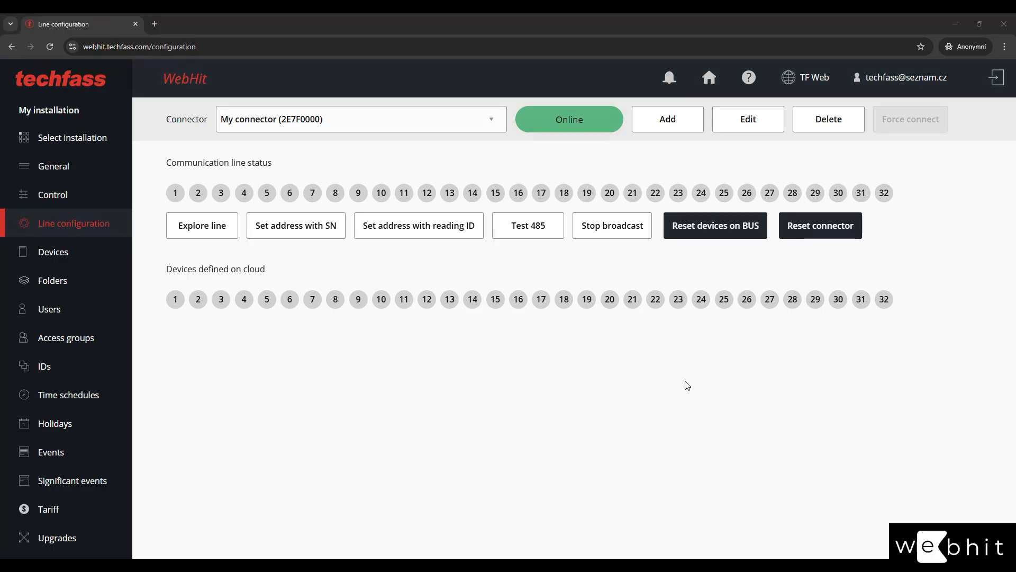
Connect line addresses 31 and 32, then connect and disconnect address 30 again.
left_click(861, 193)
left_click(846, 240)
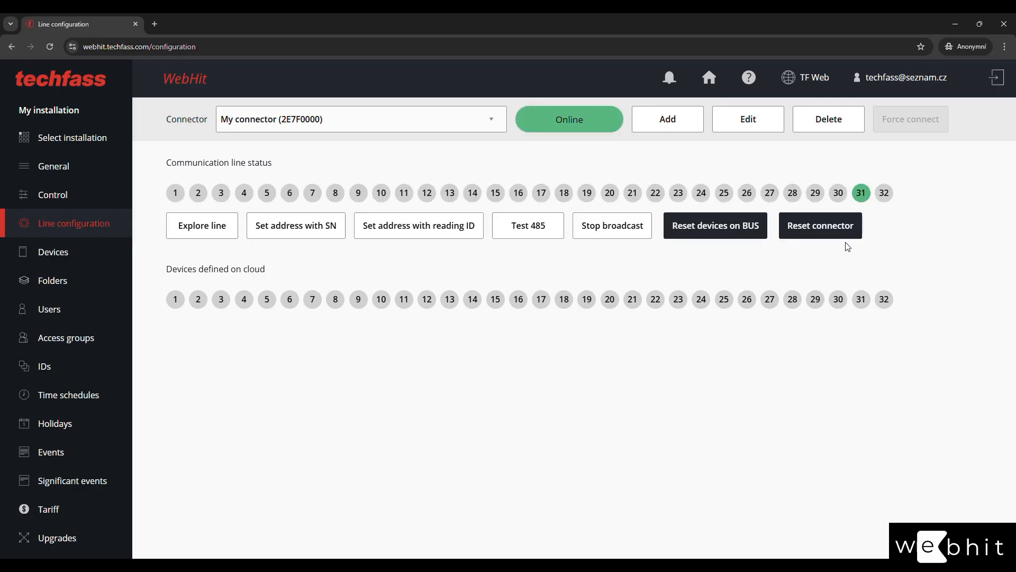
left_click(884, 193)
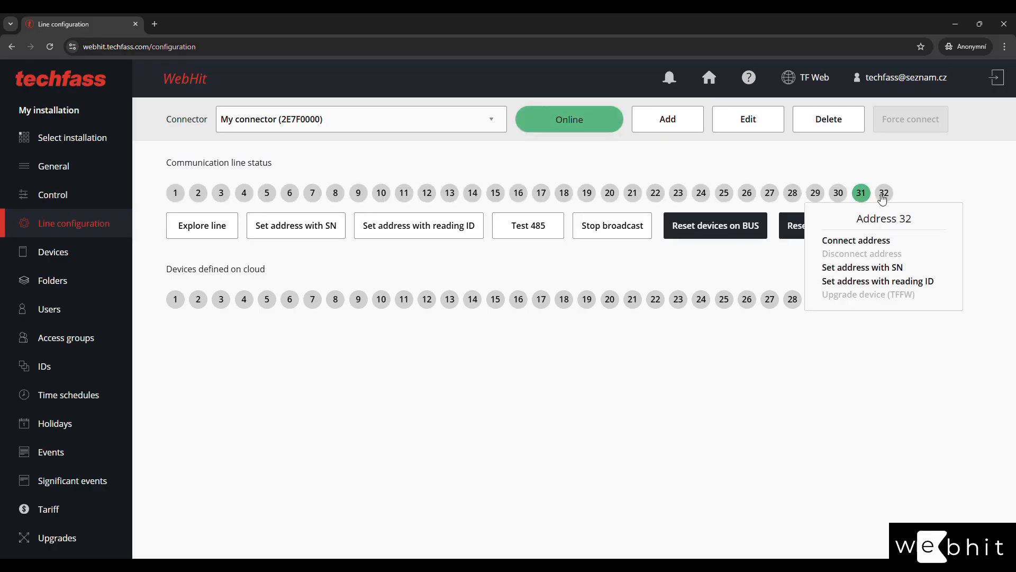
left_click(859, 241)
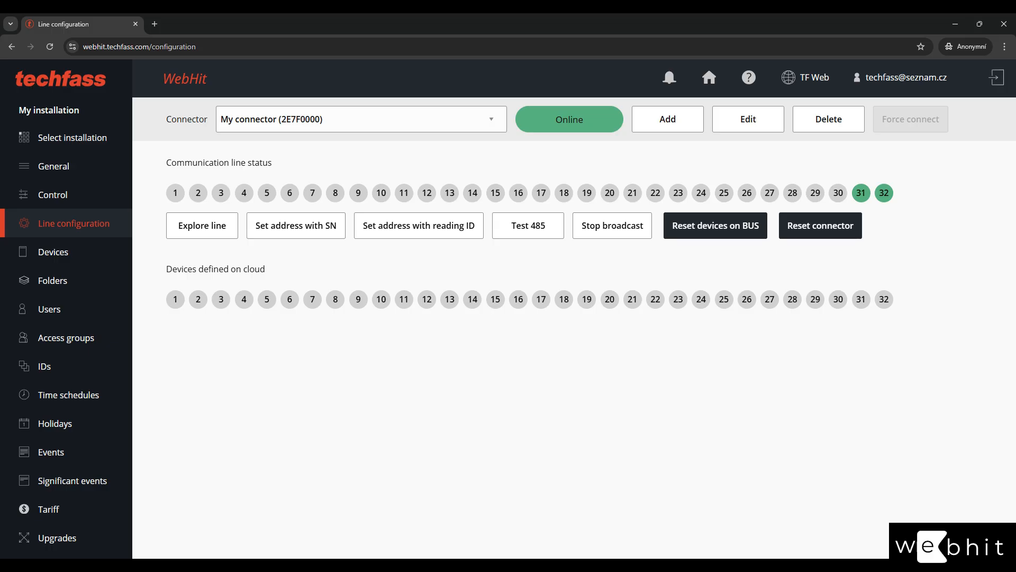
left_click(838, 193)
left_click(828, 244)
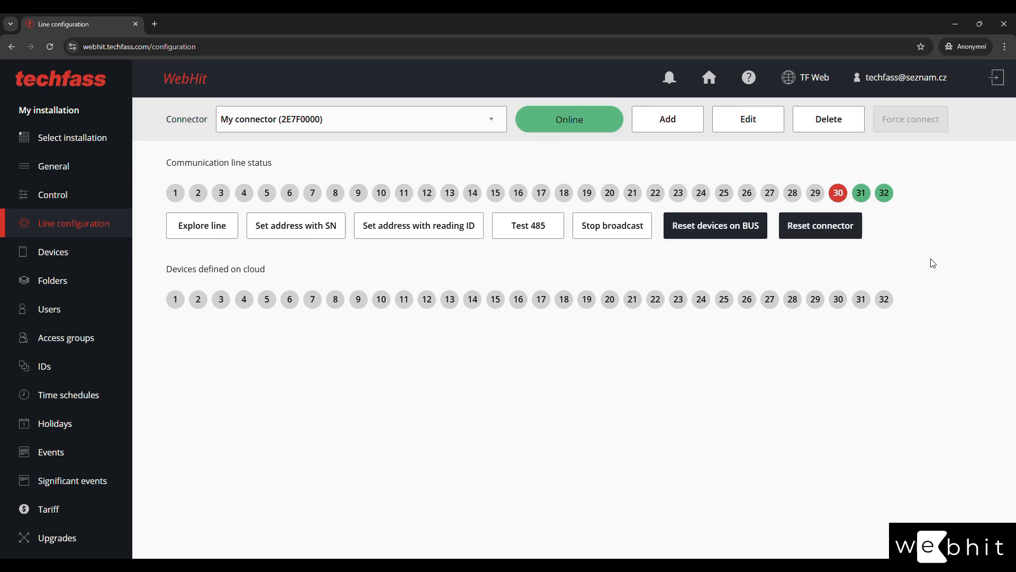
left_click(838, 193)
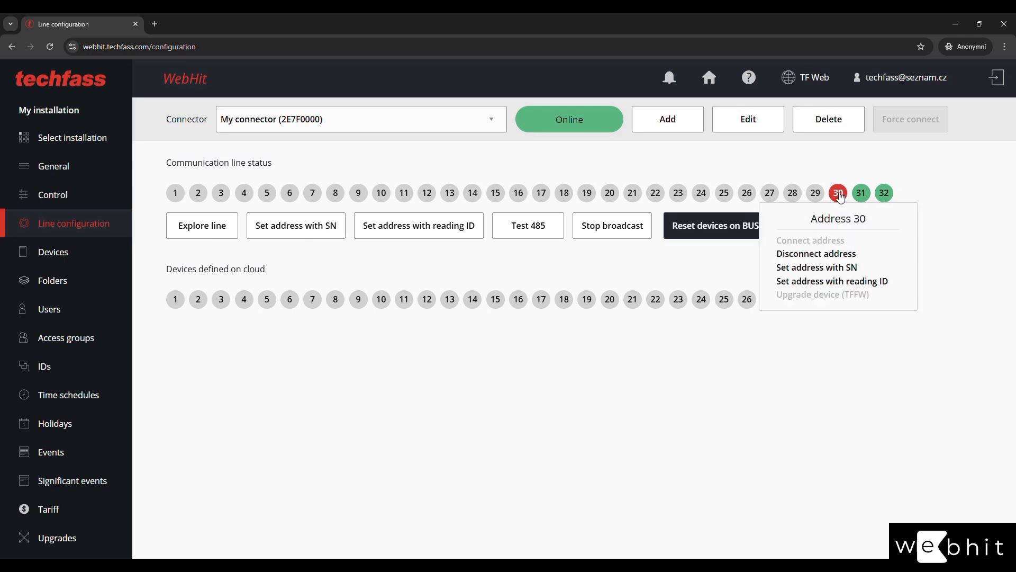
left_click(830, 255)
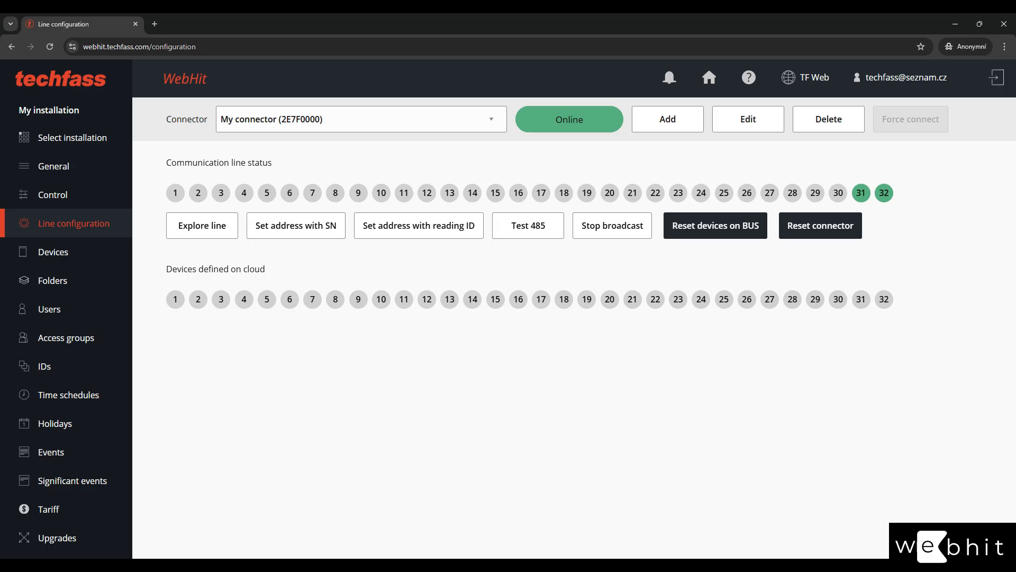
left_click(210, 228)
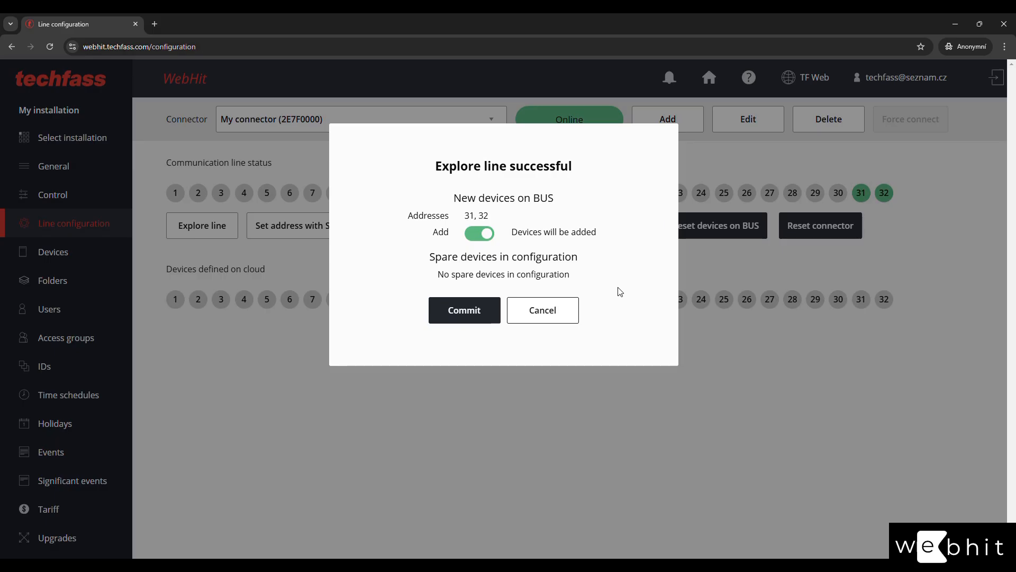
left_click(546, 310)
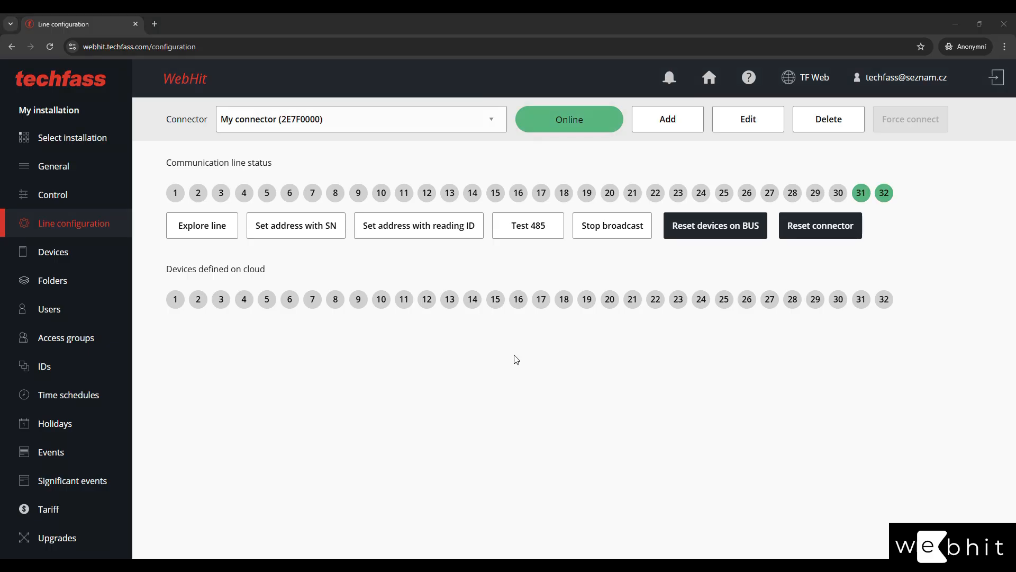
left_click(171, 195)
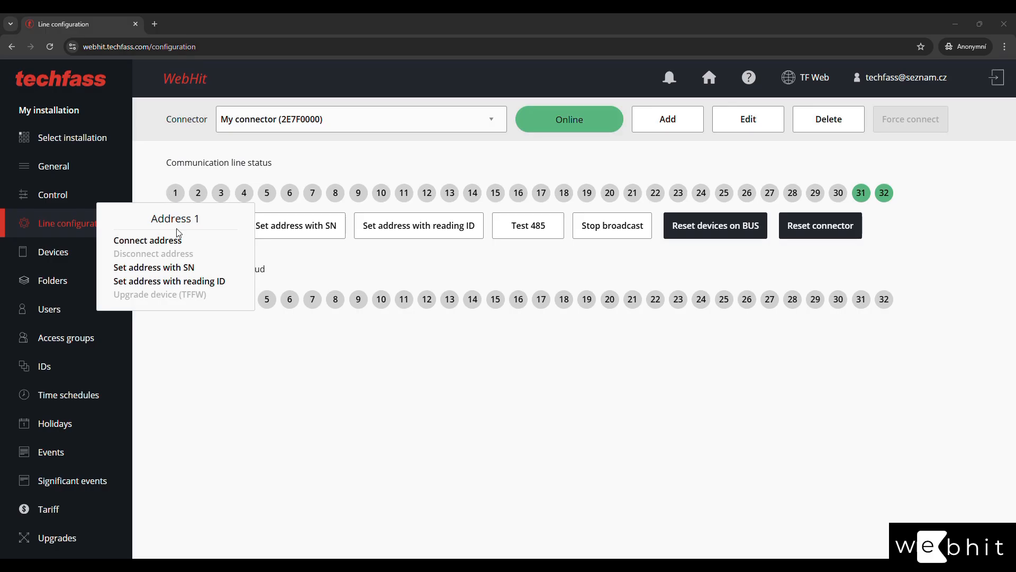
left_click(170, 240)
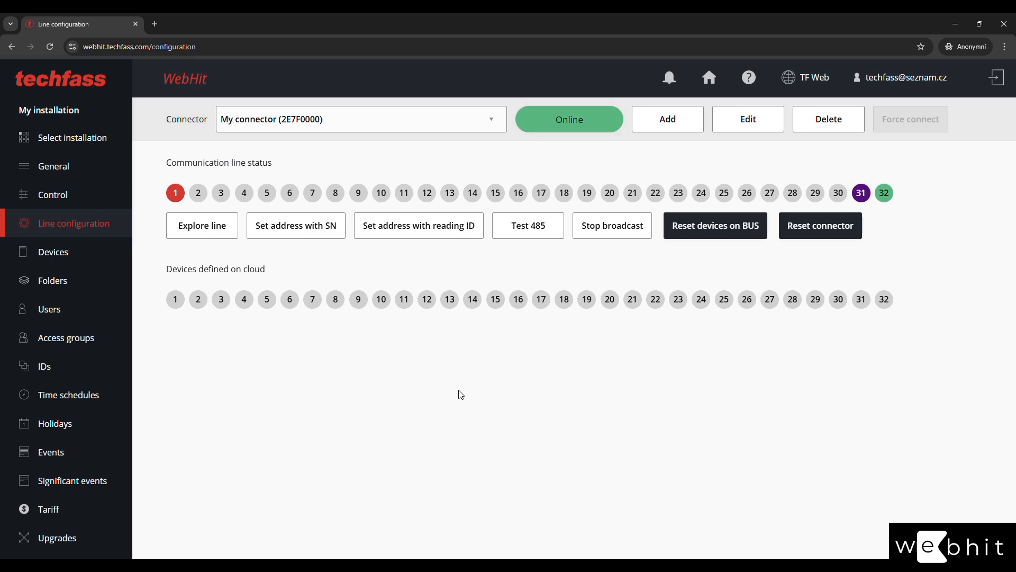
left_click(176, 192)
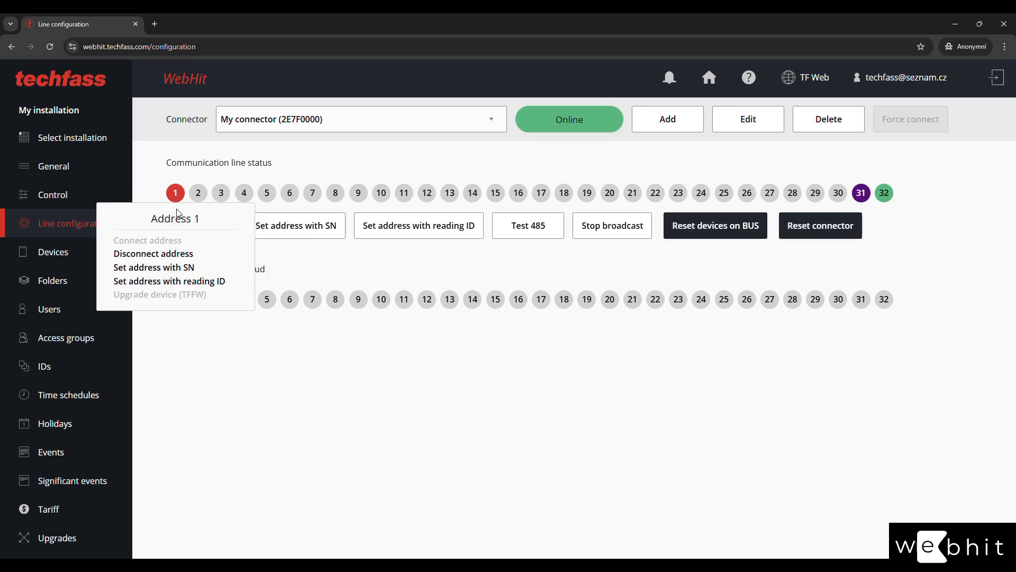
left_click(172, 254)
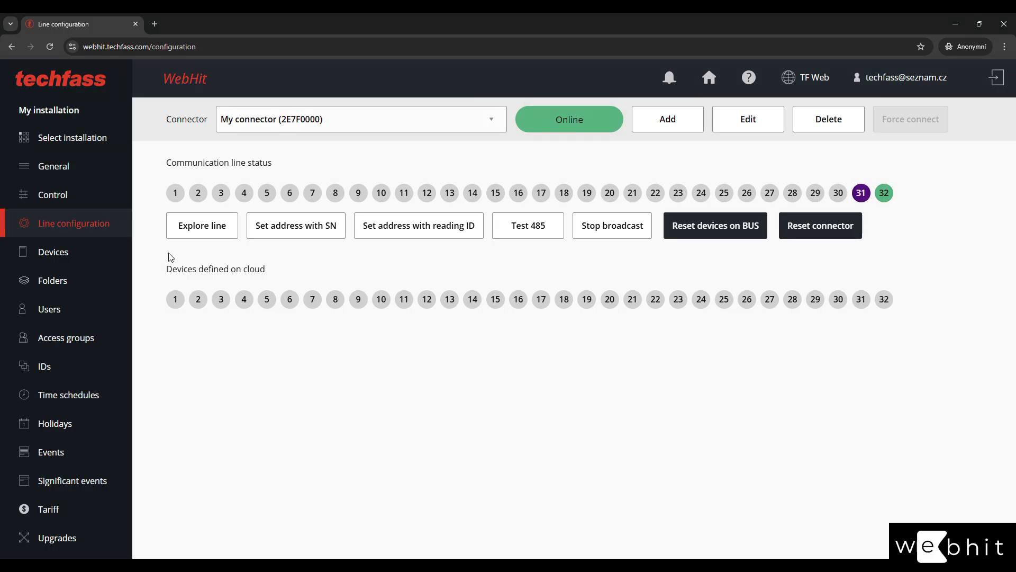
Assign line address 2 to the device with serial number Aa810000.
left_click(201, 197)
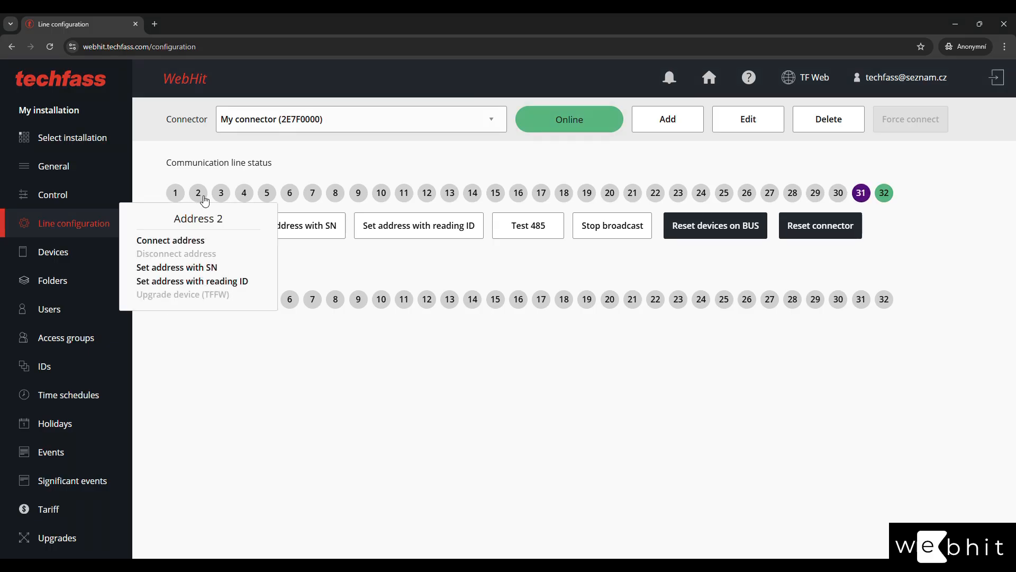
left_click(199, 269)
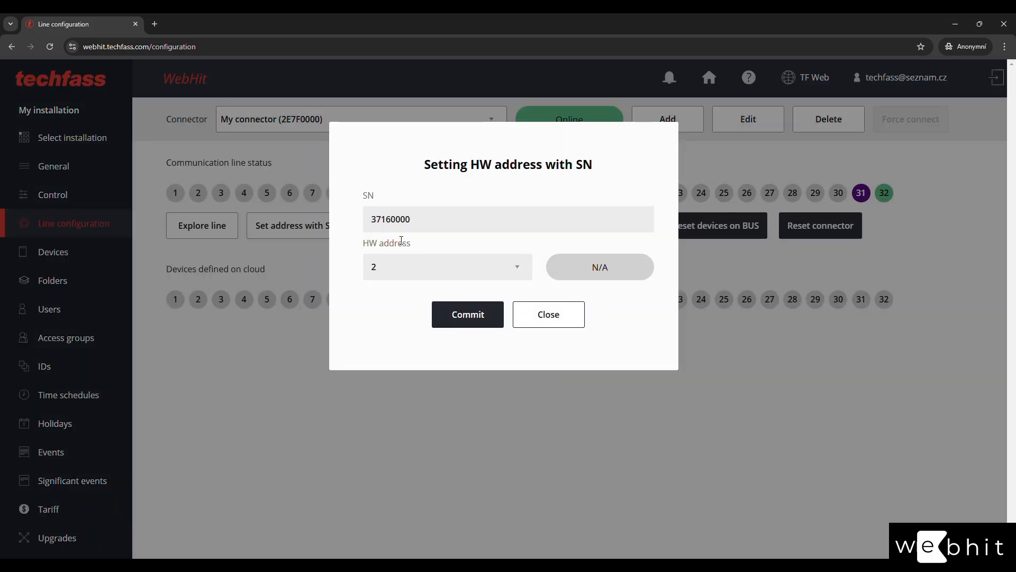
double_click(438, 216)
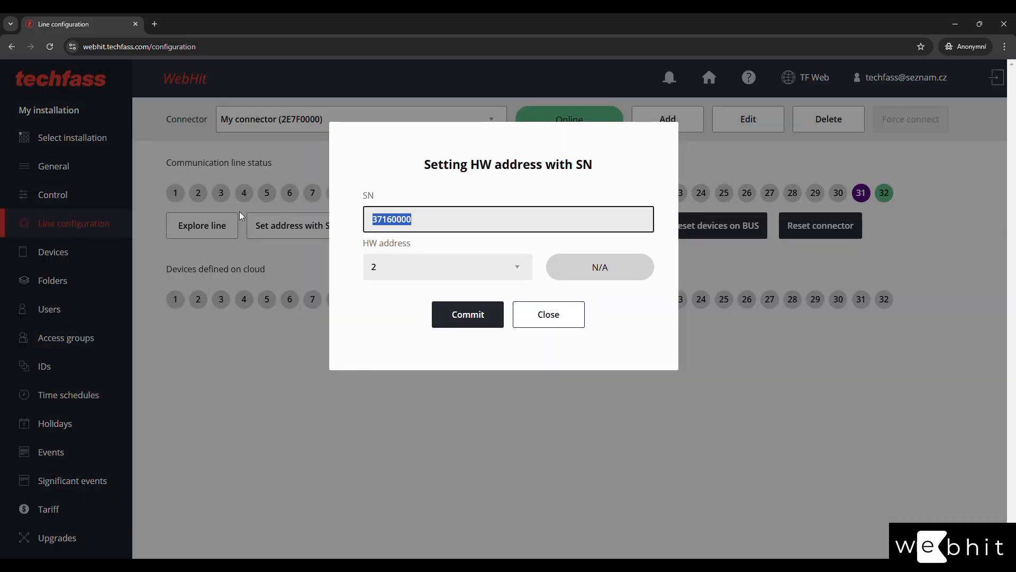
type("Aa")
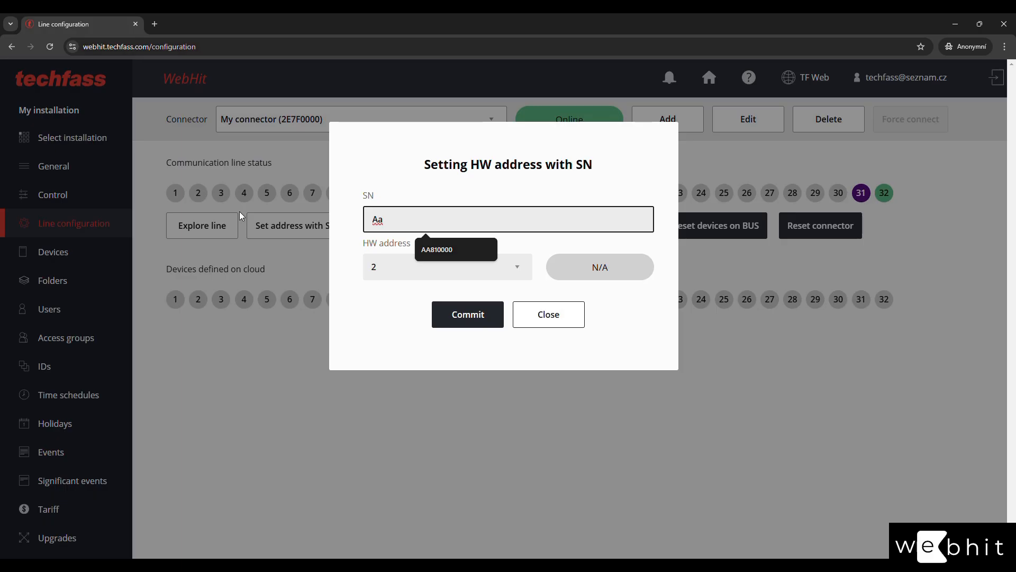
type("810000")
left_click(468, 324)
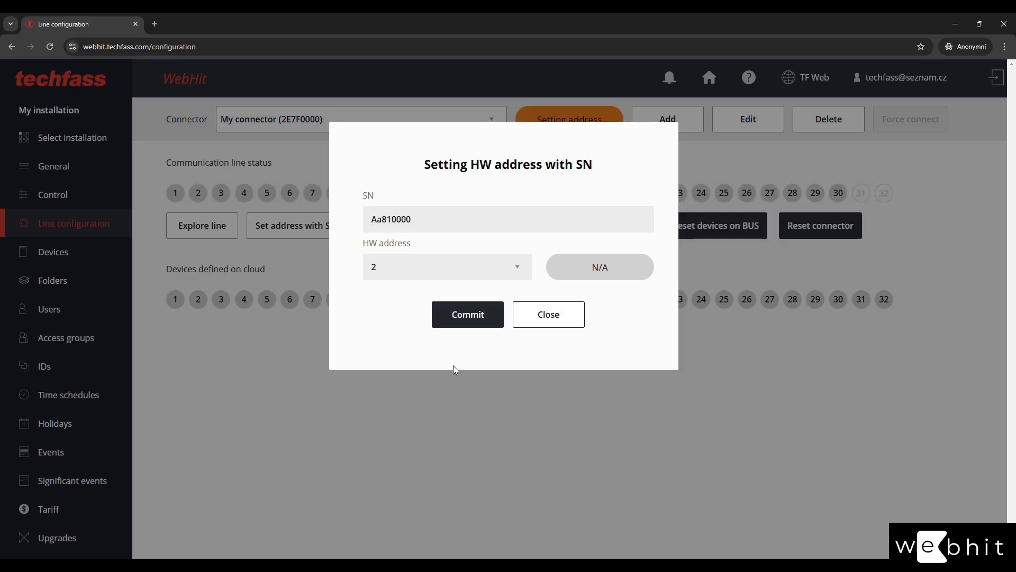
left_click(550, 318)
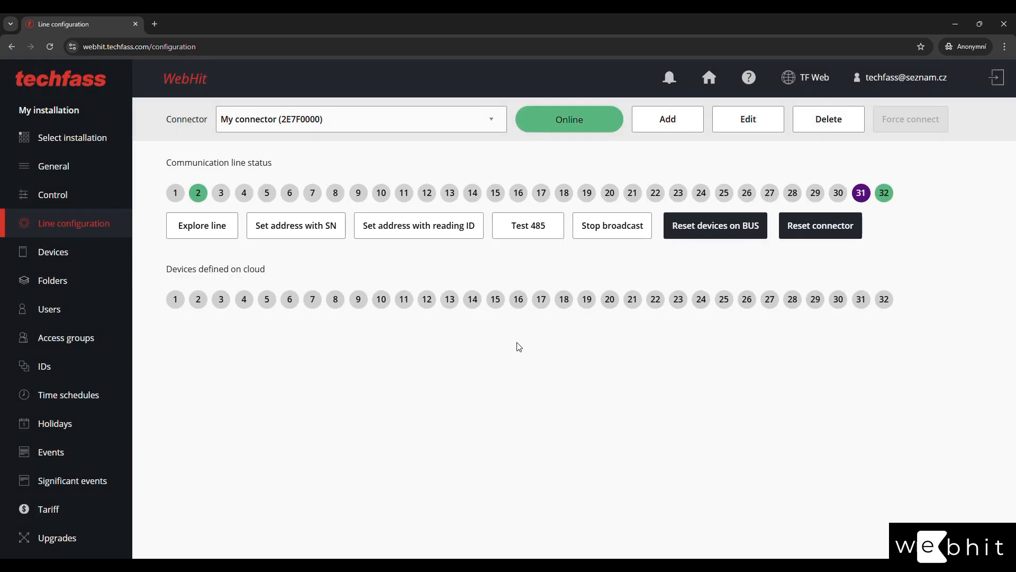
Assign line address 3 to the device with serial number 37160000.
left_click(221, 194)
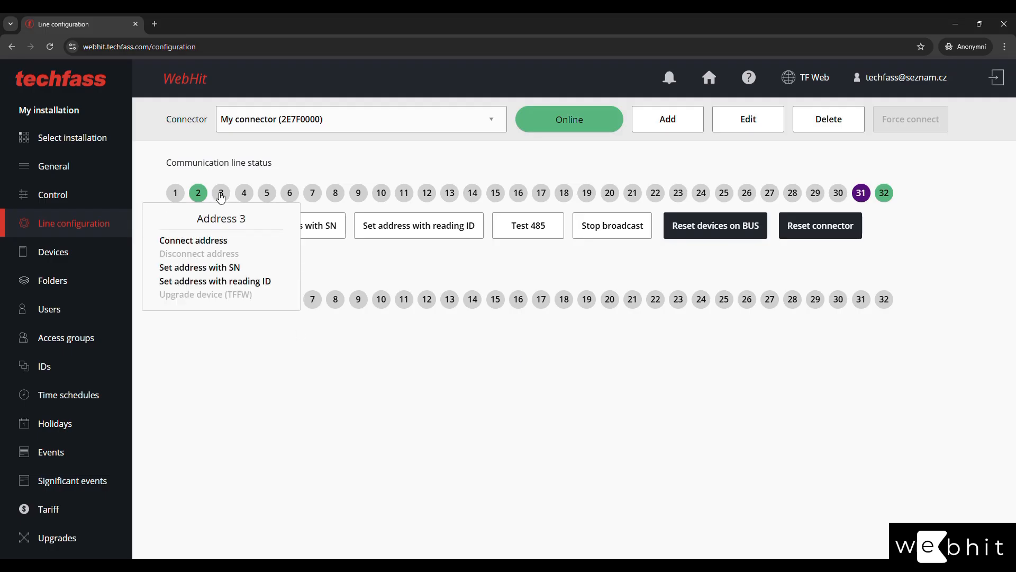
left_click(217, 268)
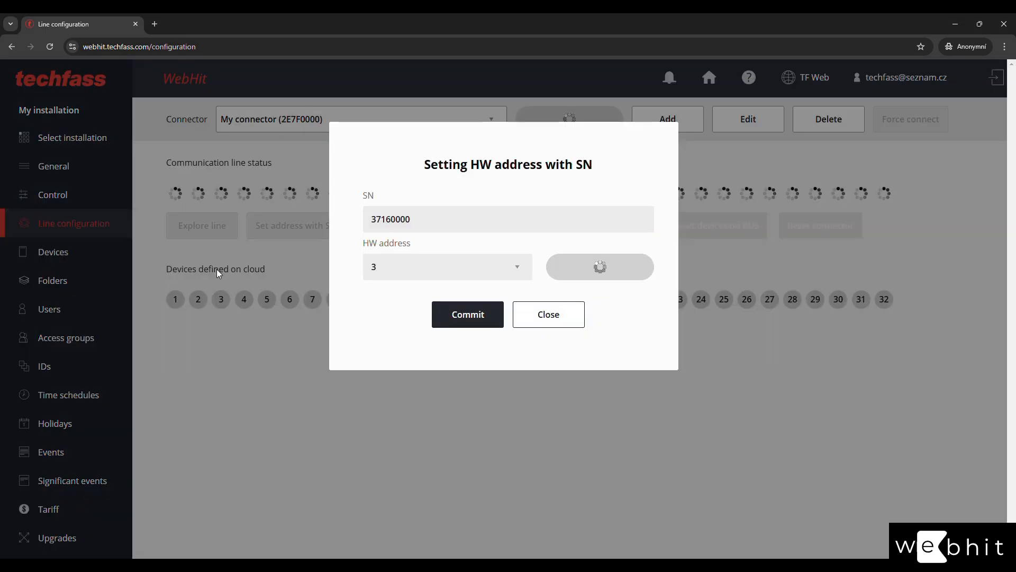
double_click(467, 224)
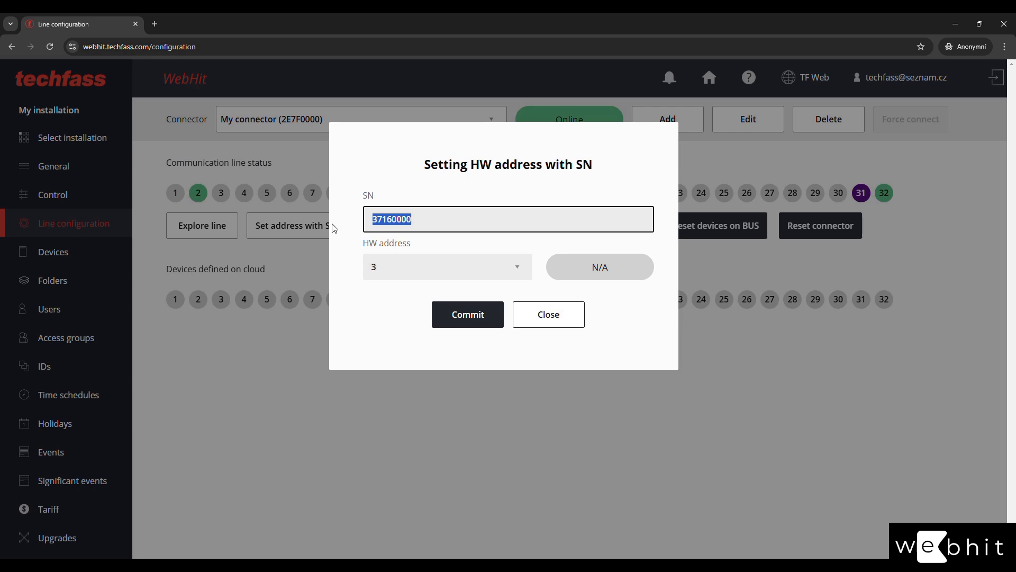
type("371")
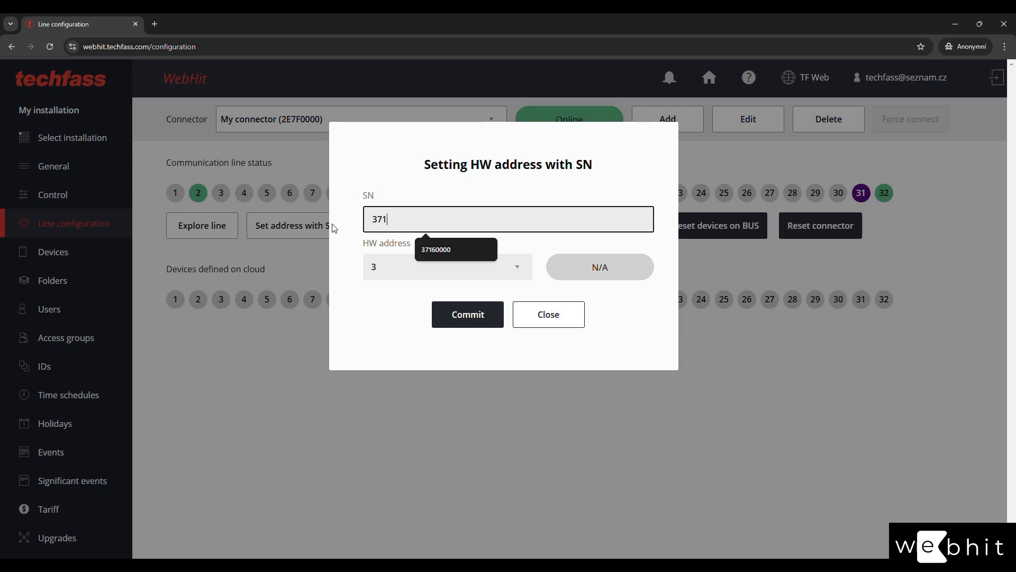
type("60000")
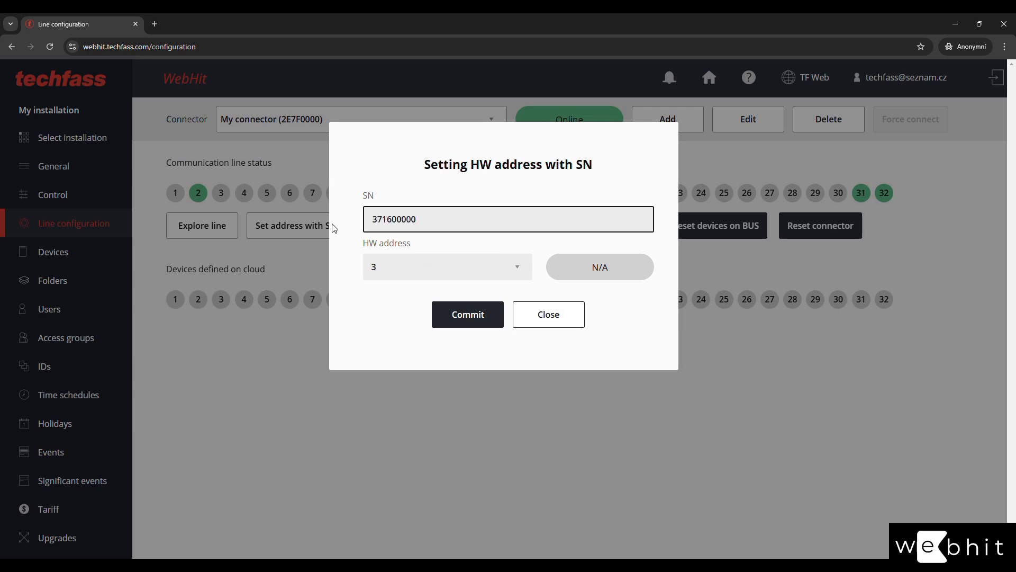
left_click(468, 313)
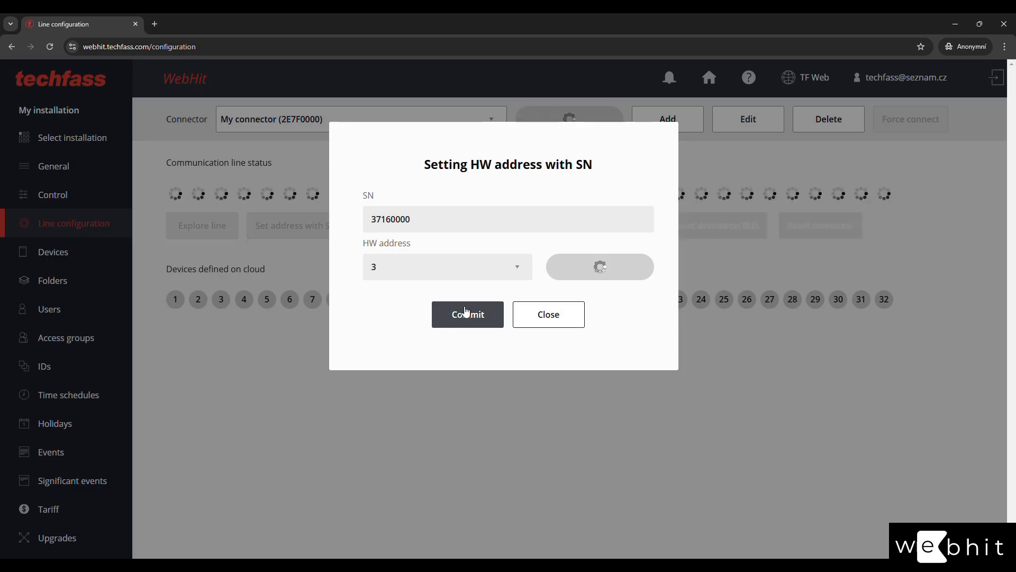
left_click(539, 323)
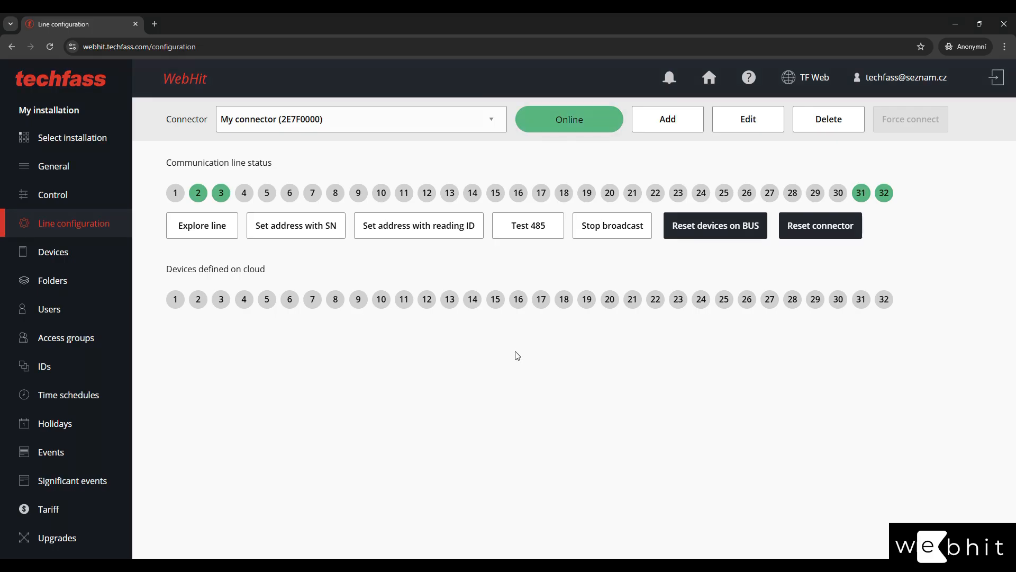
Explore the communication line and commit the found devices at addresses 2, 3, 31 and 32.
left_click(213, 225)
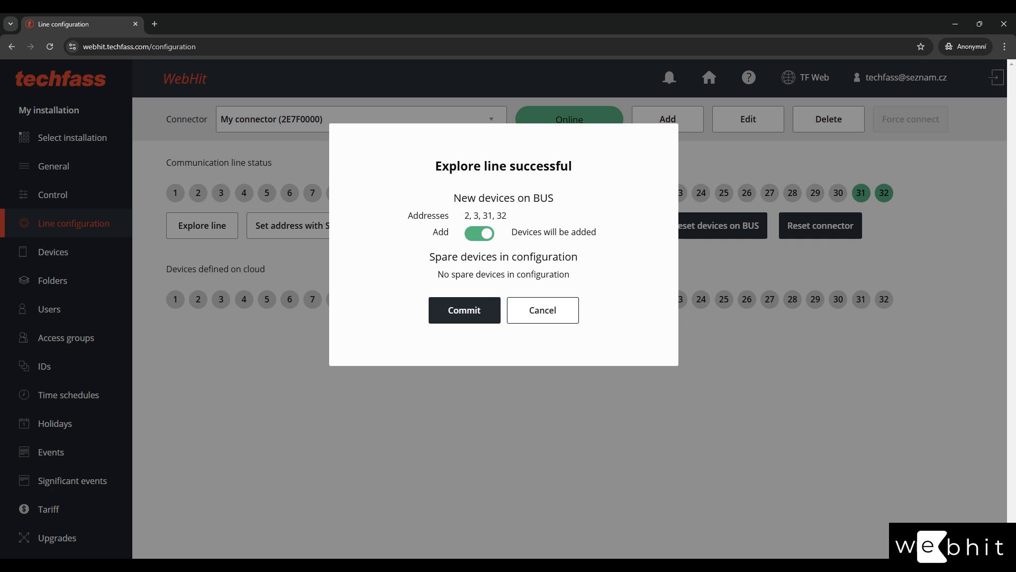
left_click(468, 313)
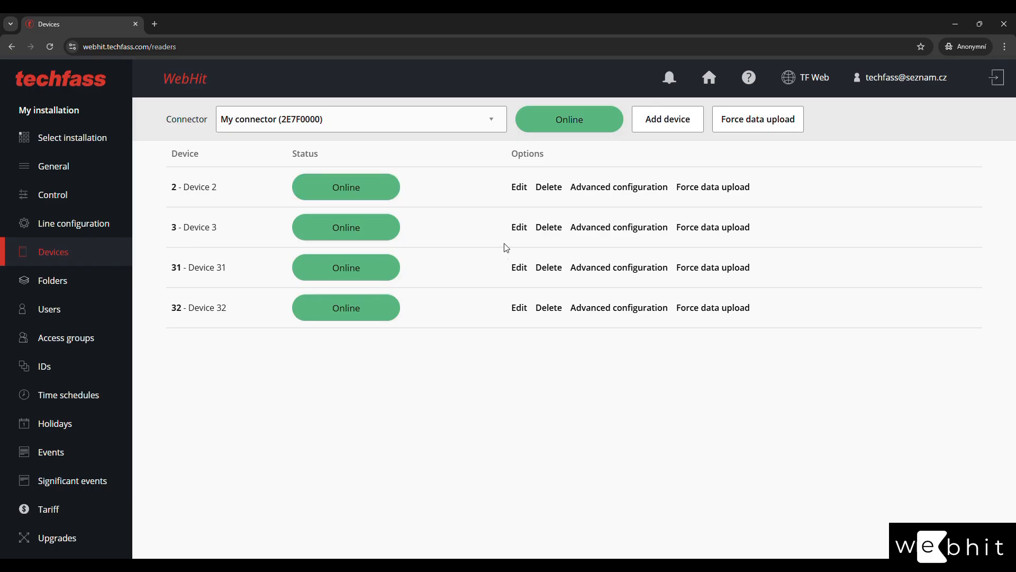
Rename devices 2 and 3 to Entry 1 and Entry 2.
left_click(520, 188)
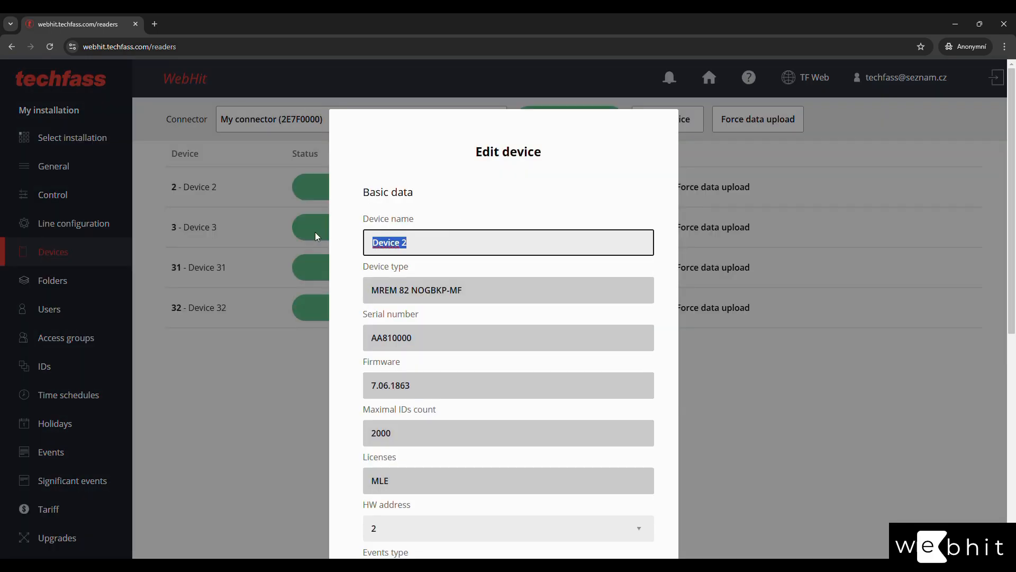
type("Entry 1")
scroll(338, 371, "down", 7)
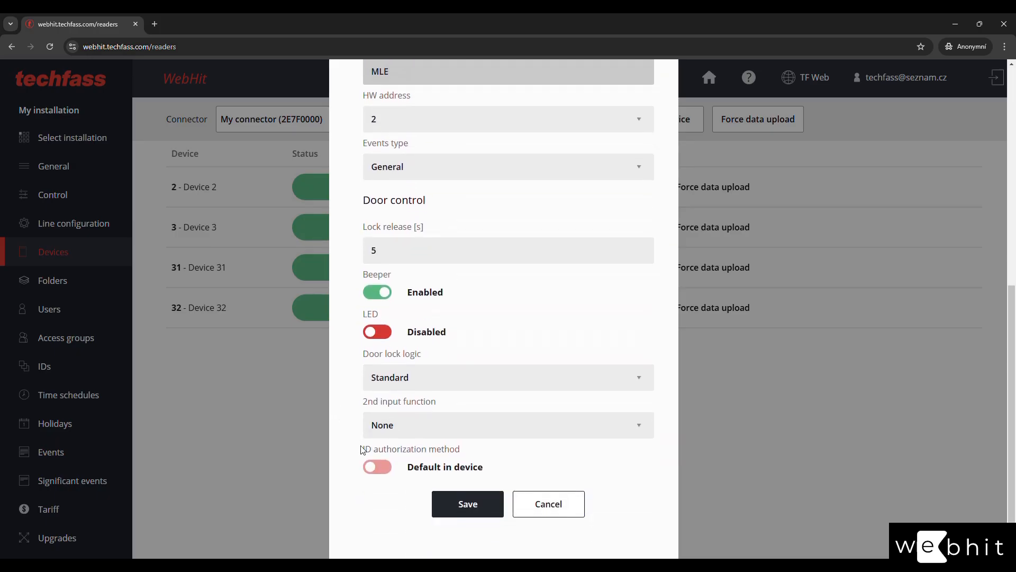
left_click(452, 503)
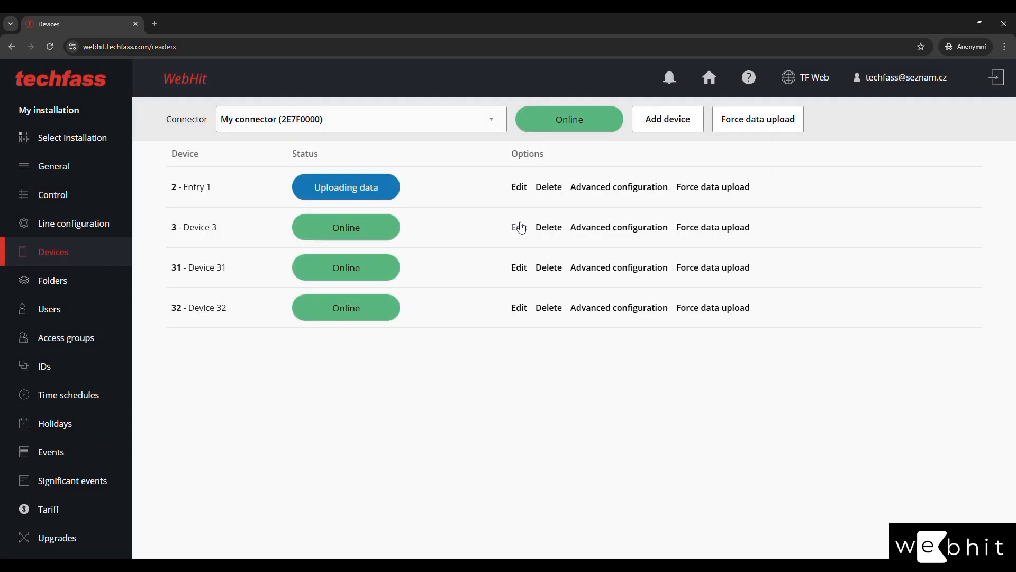
left_click(520, 228)
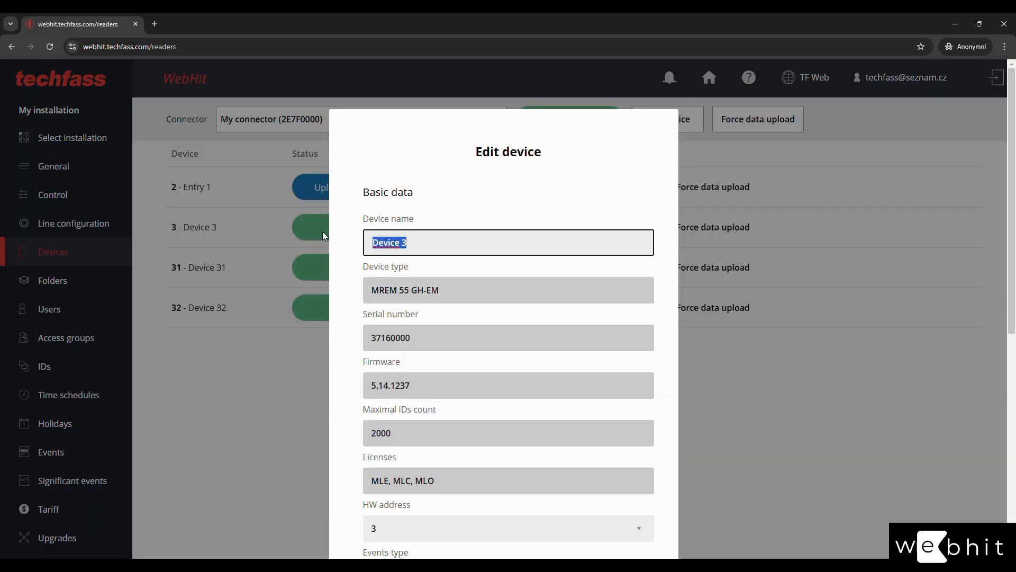
type("Entry 2")
left_click(341, 293)
scroll(340, 297, "down", 8)
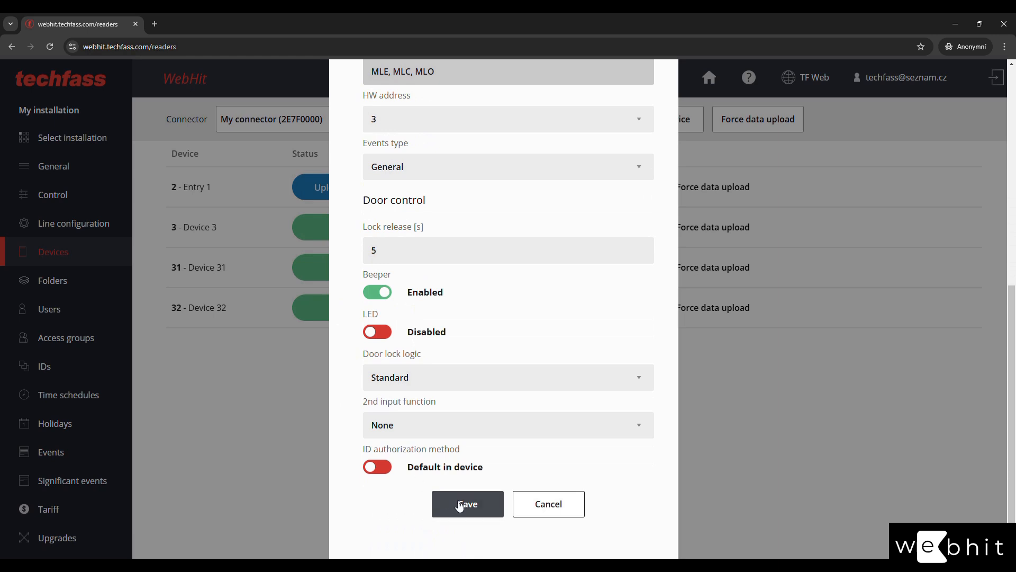
left_click(460, 505)
Rename devices 31 and 32 to Entry 3 and Entry 4.
left_click(521, 267)
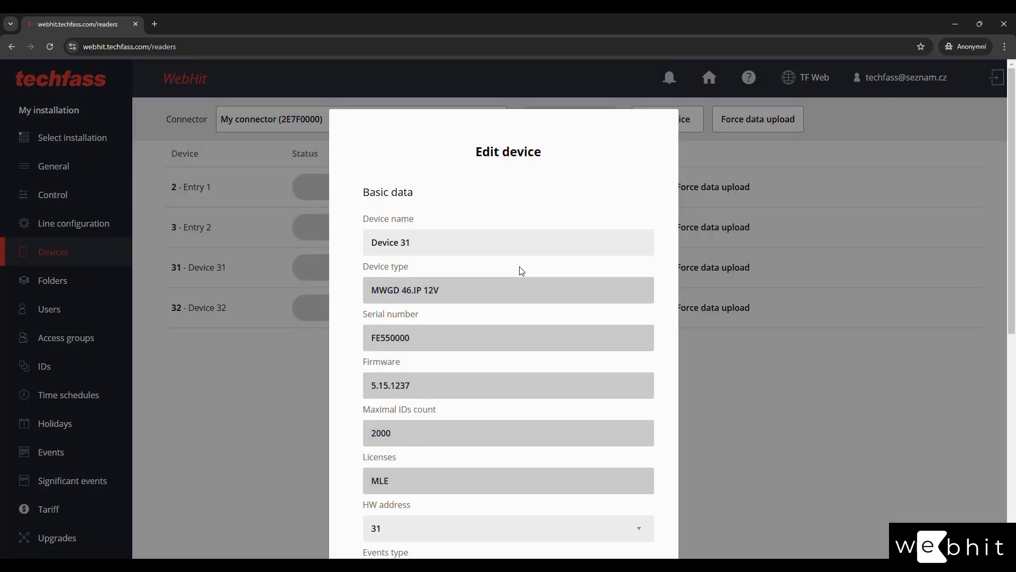
left_click(467, 245)
key("ctrl+a")
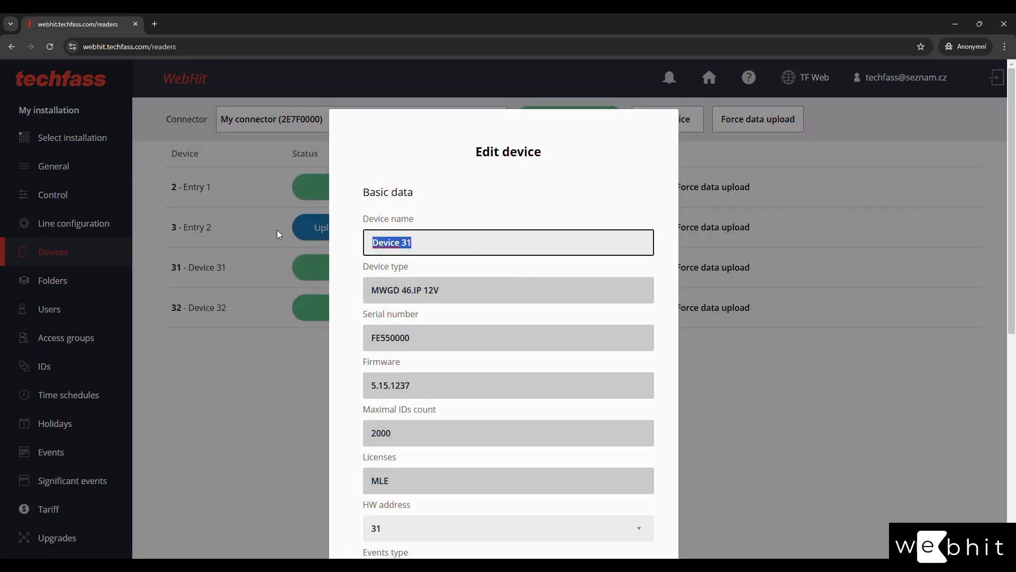
type("Entry 3")
scroll(371, 317, "down", 8)
left_click(465, 506)
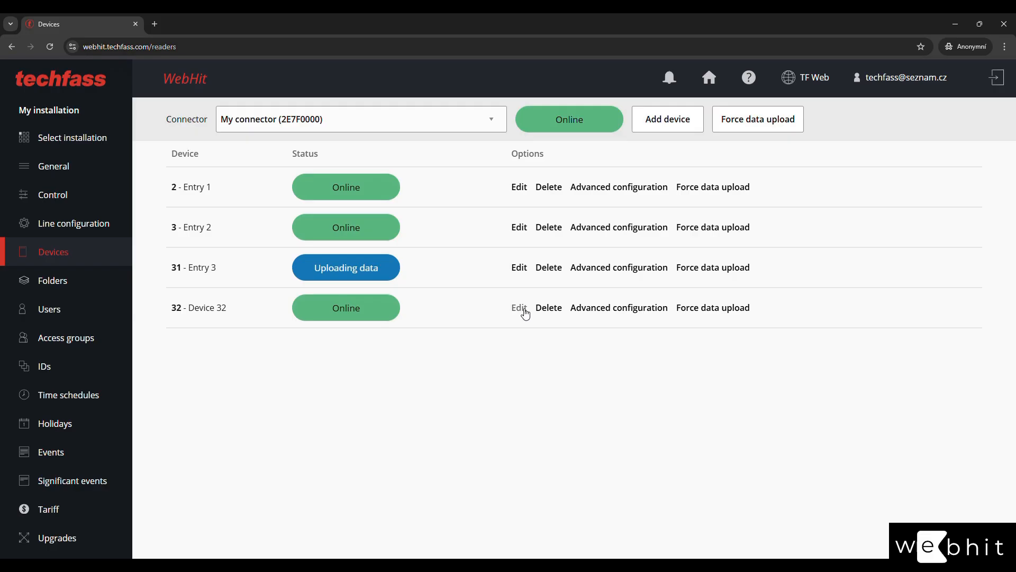
left_click(519, 308)
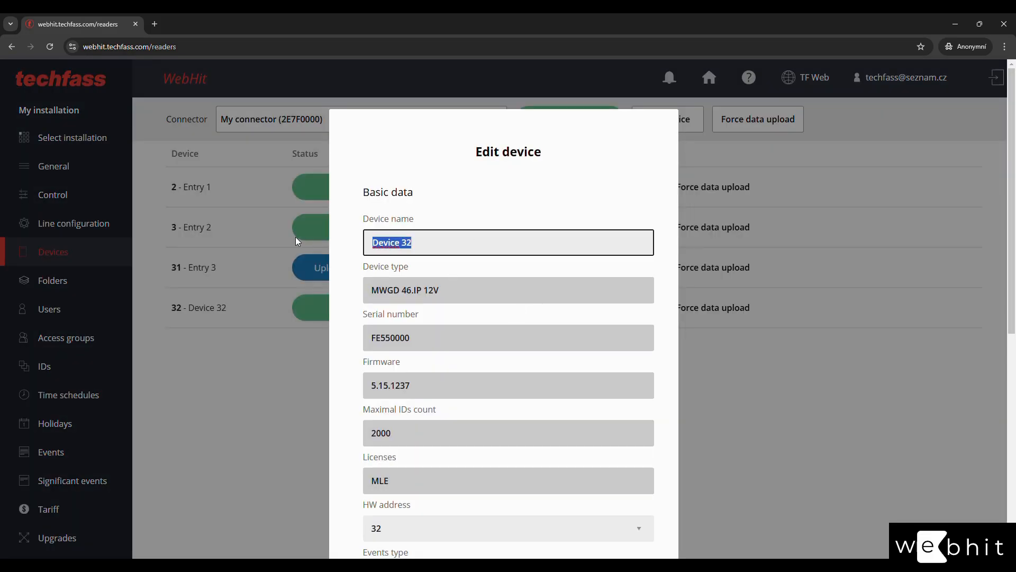
type("Entry 4")
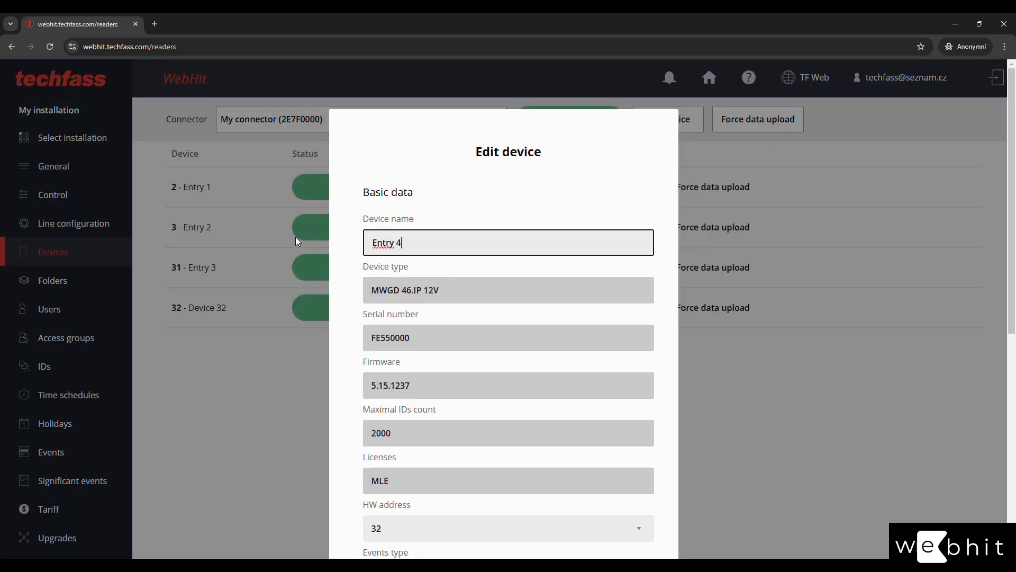
scroll(350, 318, "down", 8)
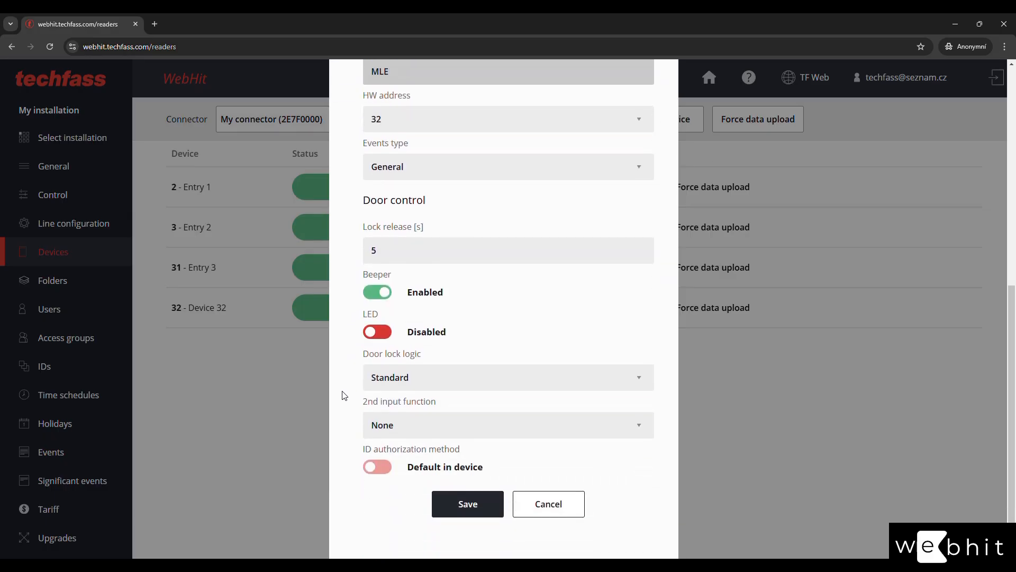
left_click(454, 506)
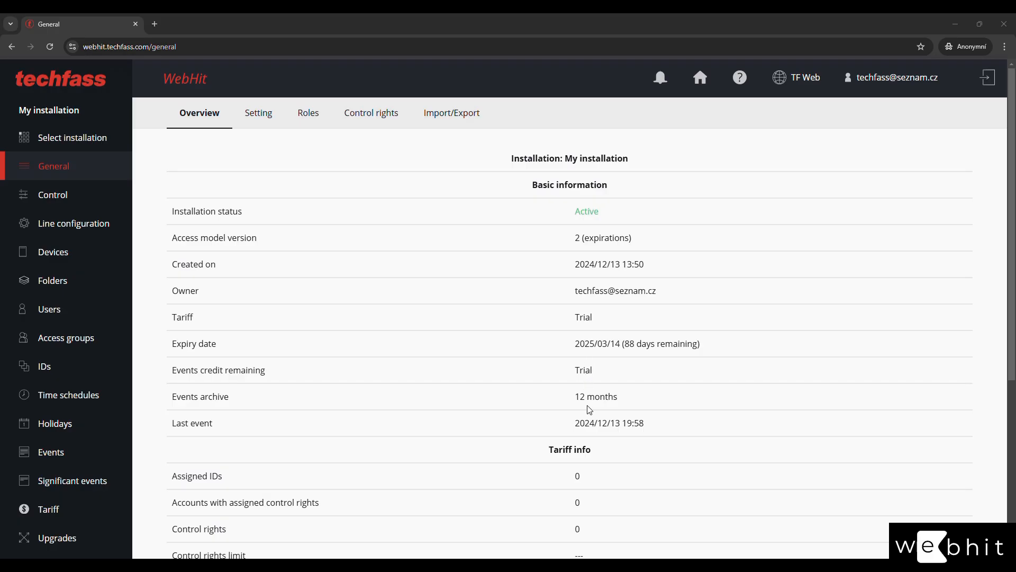
Review the overview's Trial events credit and control rights limit, then open the installation Setting form.
scroll(562, 406, "down", 2)
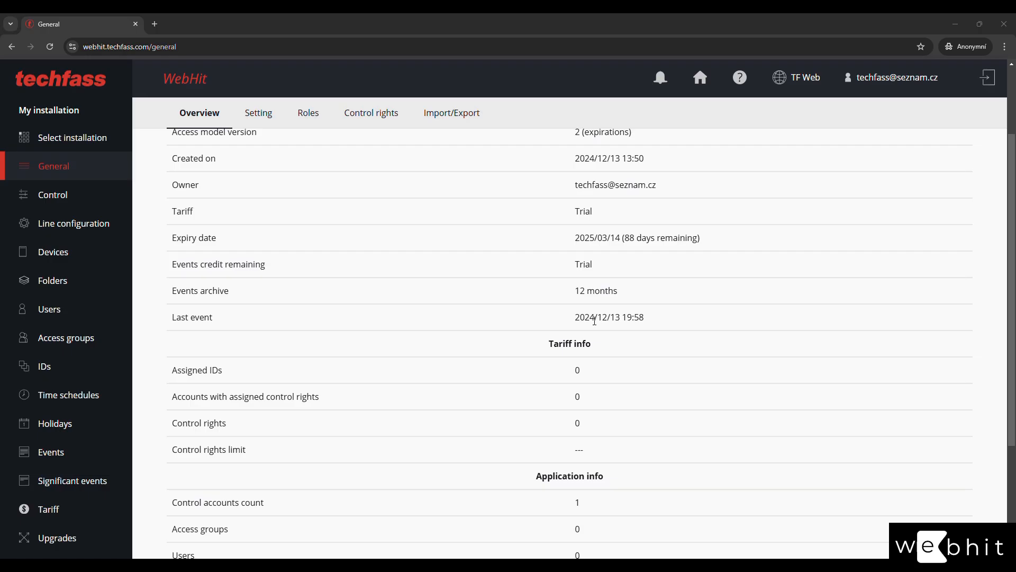
scroll(654, 344, "down", 3)
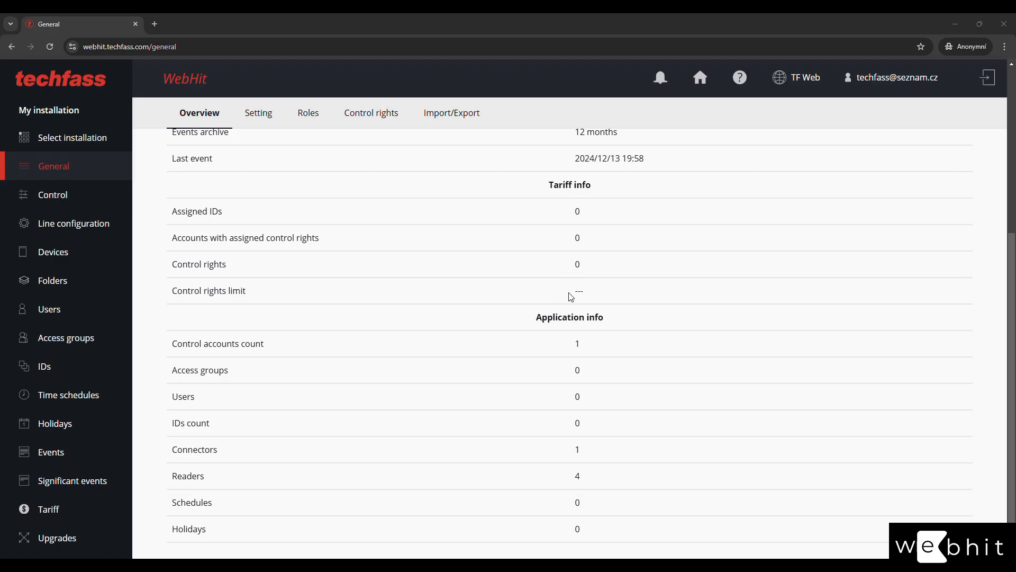
scroll(561, 294, "up", 2)
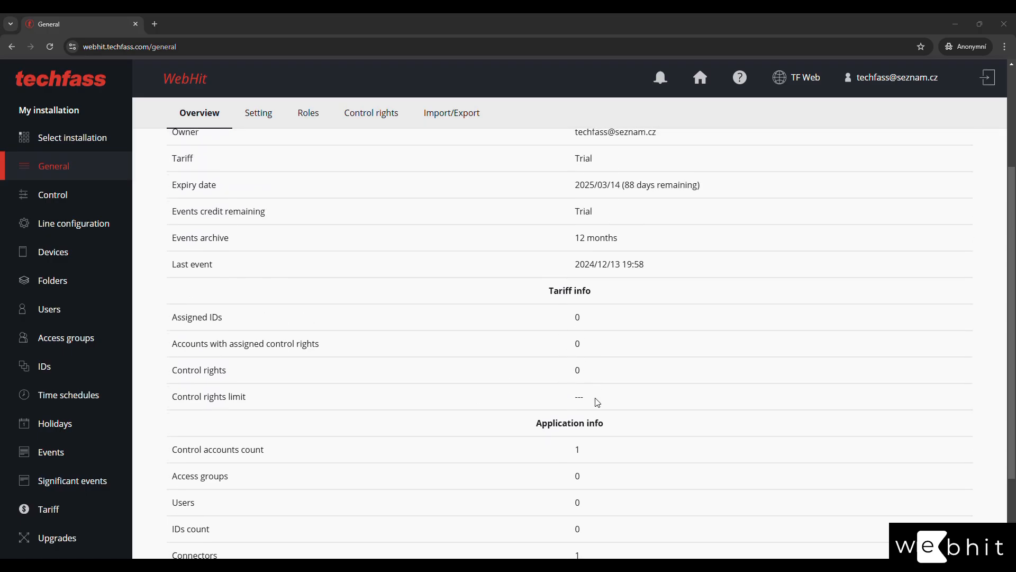
double_click(577, 212)
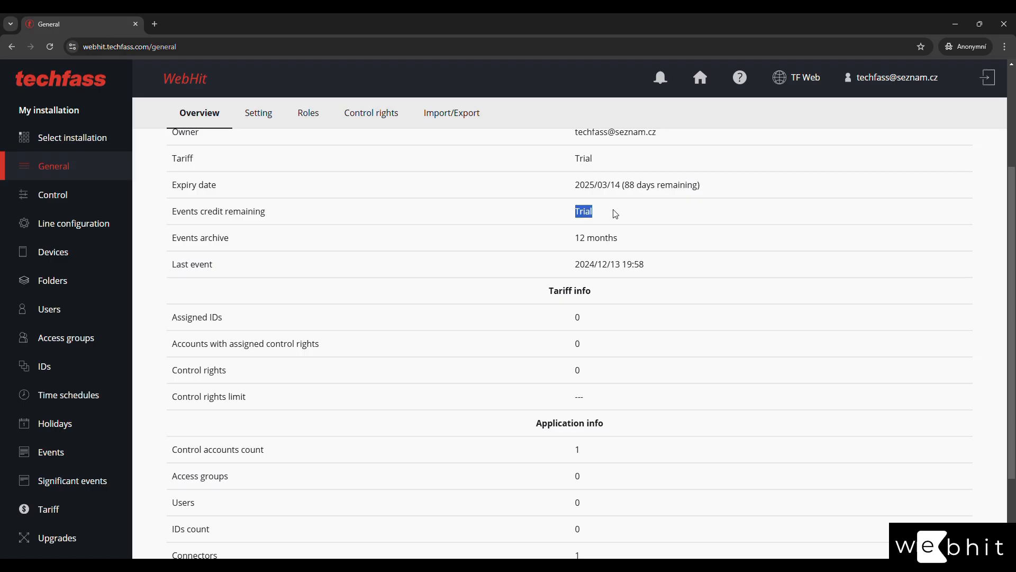
left_click(624, 211)
double_click(578, 397)
left_click(625, 396)
scroll(540, 397, "down", 2)
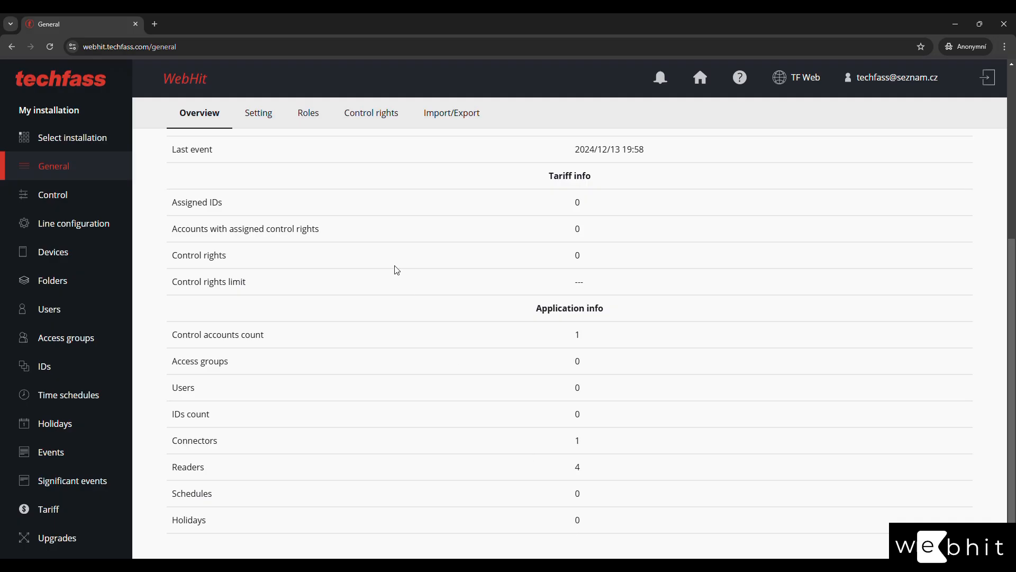
left_click(257, 114)
scroll(551, 243, "up", 2)
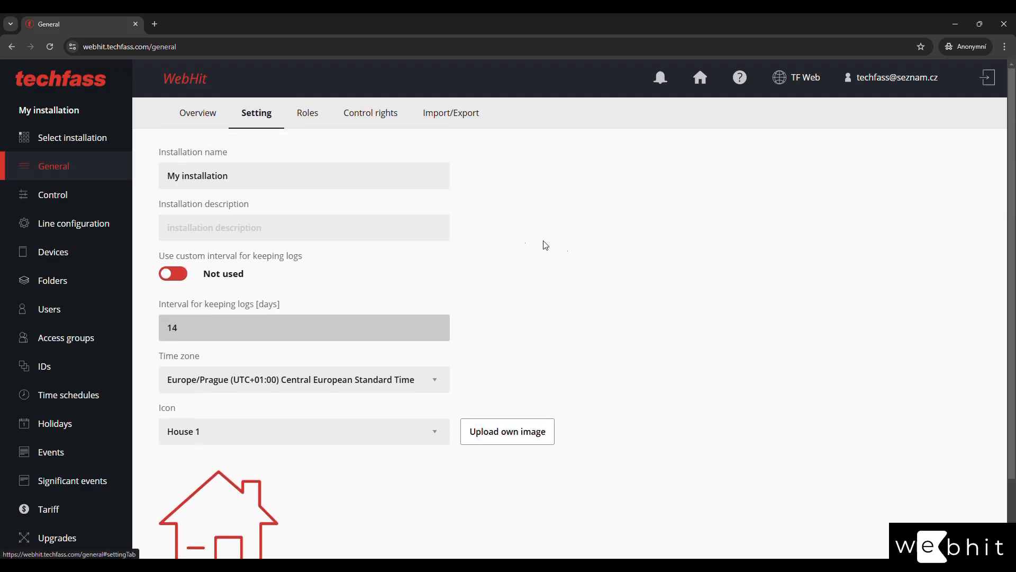
Decline a custom log interval, keep Europe/Prague, set the icon to Office 1, and save.
left_click_drag(267, 178, 150, 177)
left_click(267, 171)
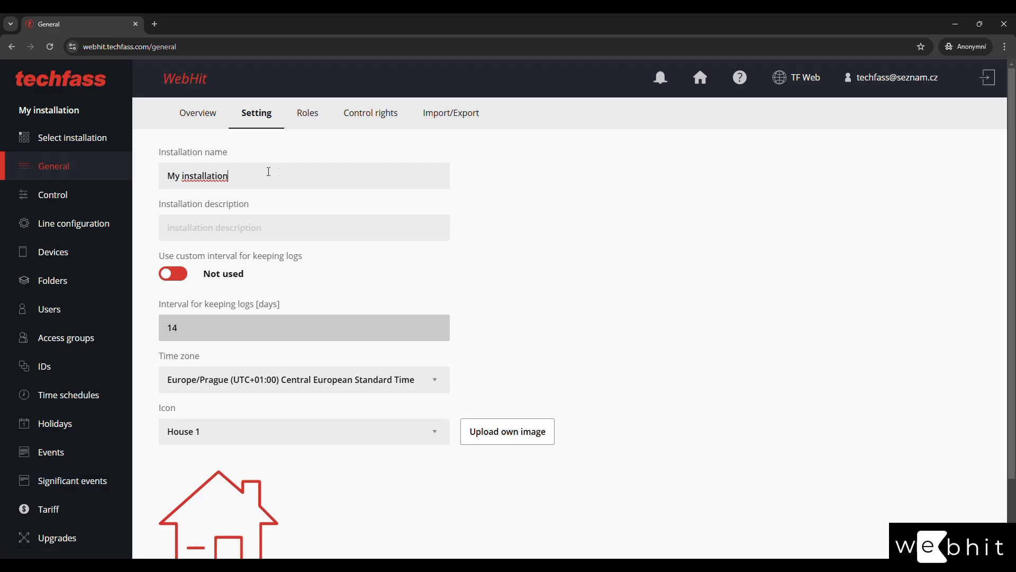
left_click(281, 228)
left_click(534, 223)
left_click(173, 274)
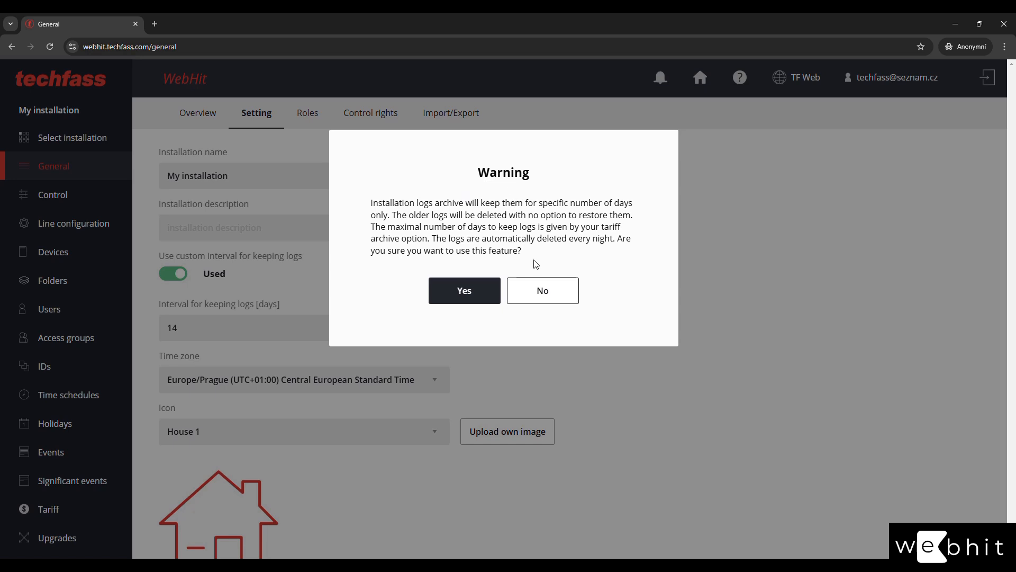
left_click(542, 290)
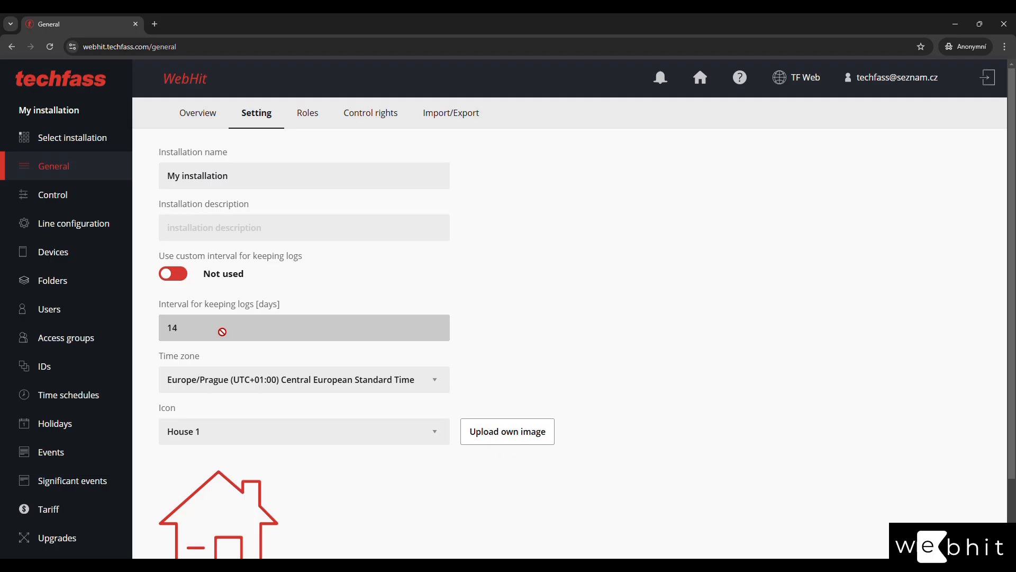
left_click(383, 384)
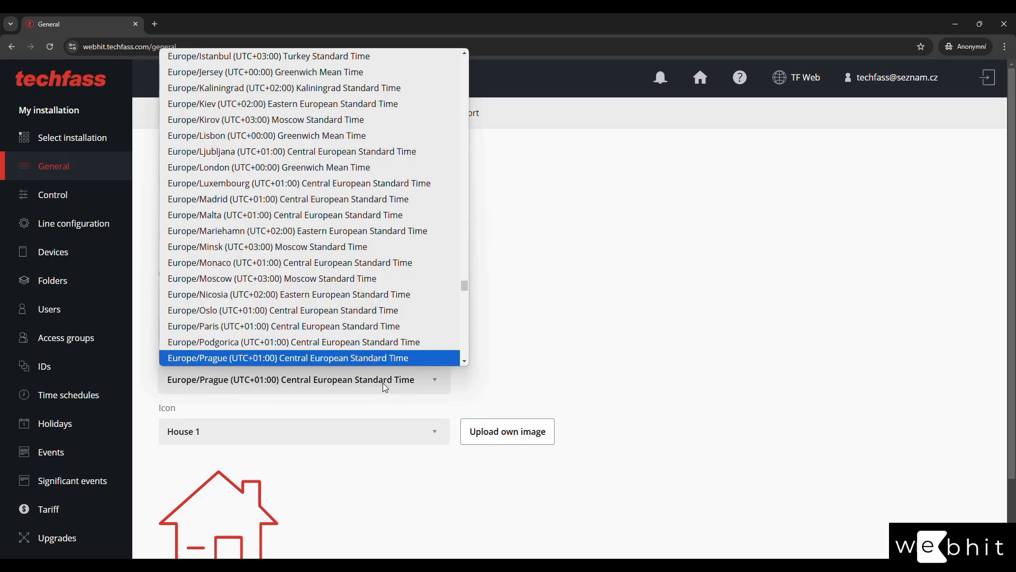
left_click(383, 383)
left_click(365, 428)
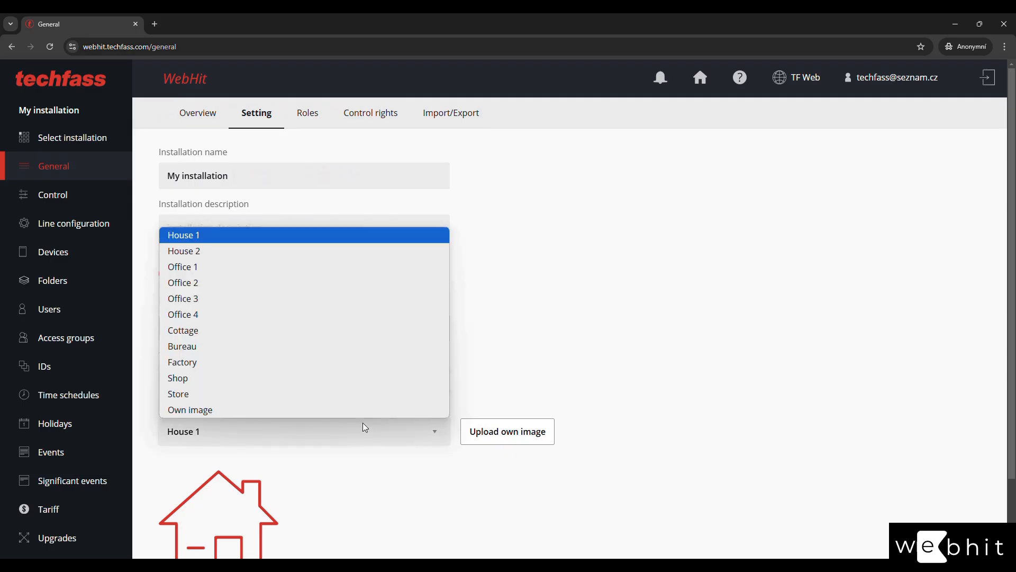
left_click(319, 267)
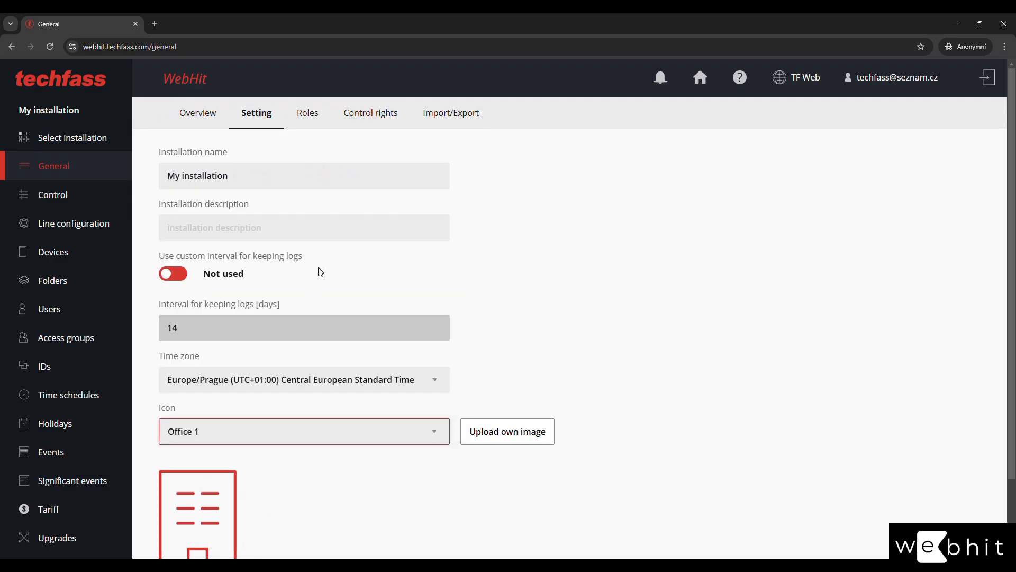
scroll(603, 339, "down", 2)
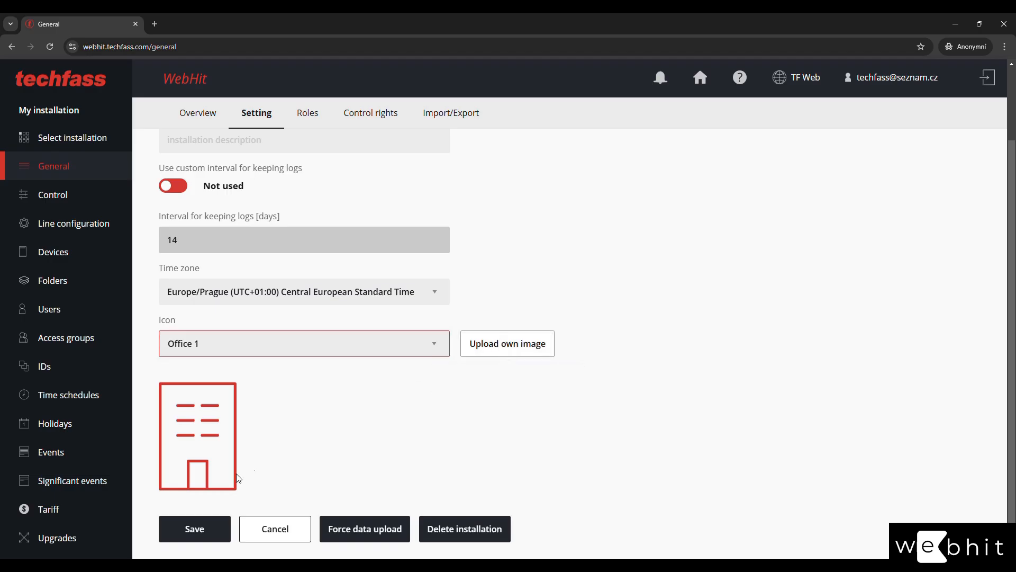
left_click(190, 529)
Return to the installation's General settings and open its Roles list.
left_click(109, 146)
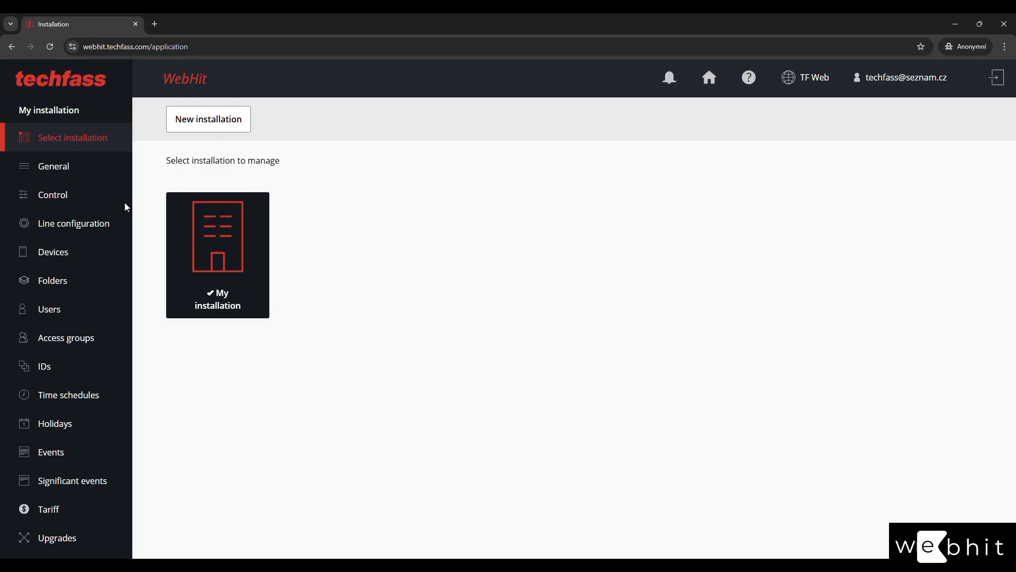
left_click(94, 171)
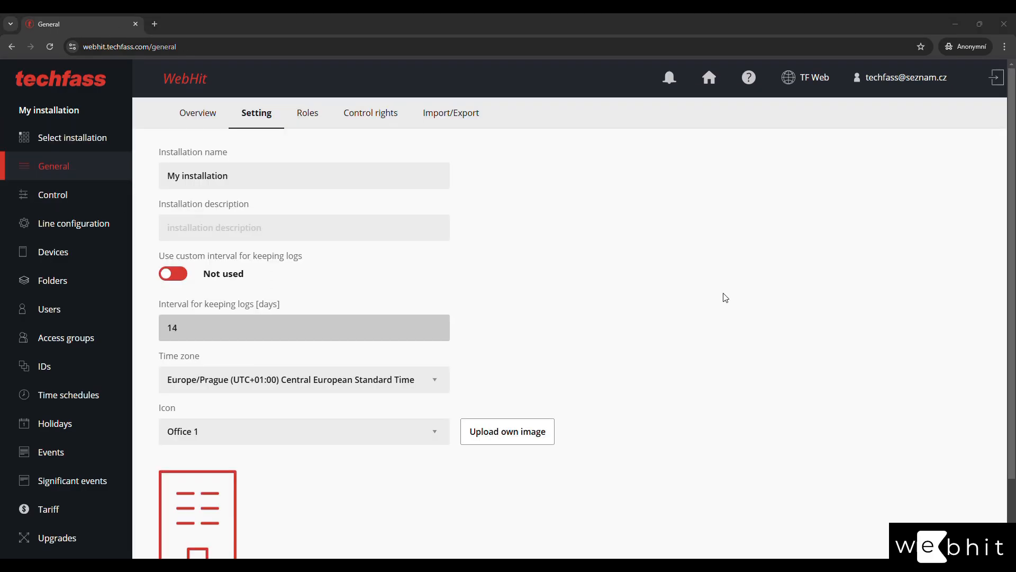
left_click(300, 127)
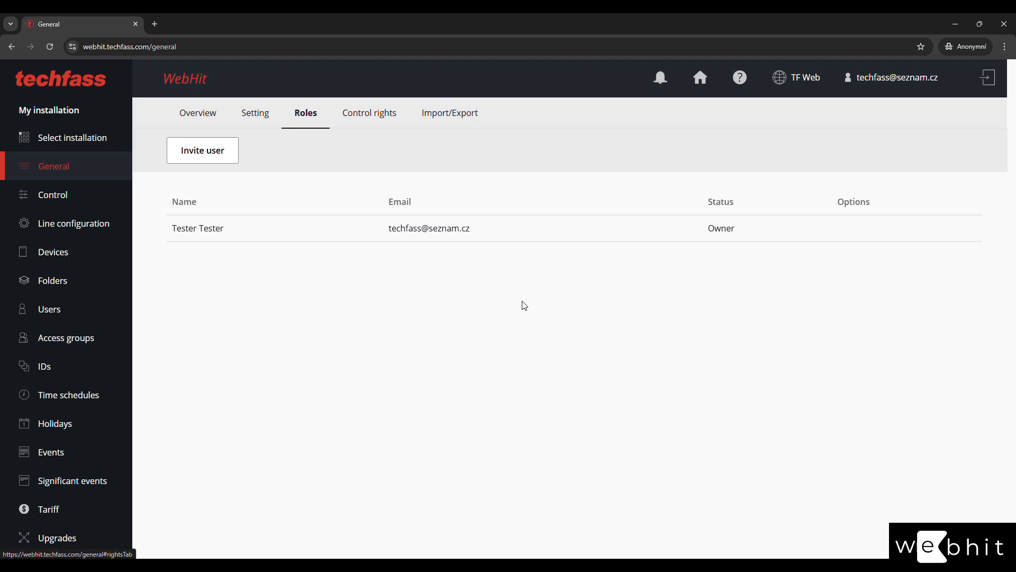
Point out the owner's row and its Owner status in the Roles list.
left_click_drag(708, 228, 737, 230)
left_click(524, 272)
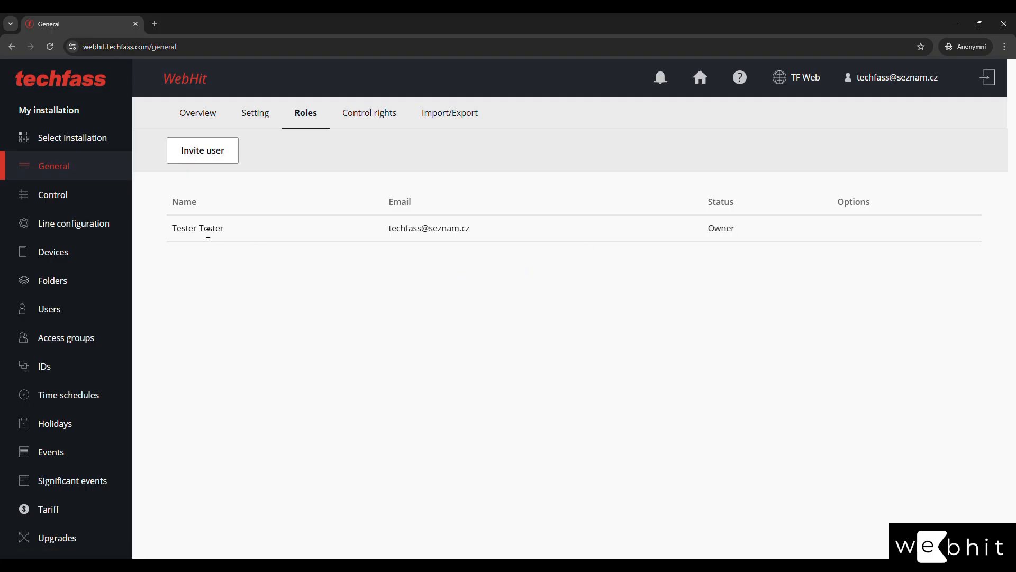
left_click_drag(171, 229, 745, 234)
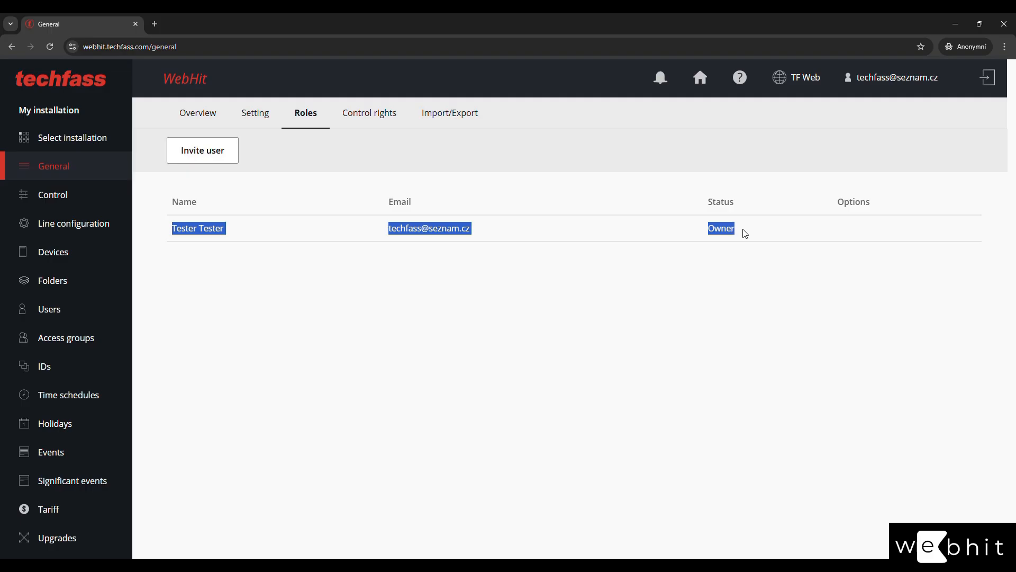
left_click(669, 269)
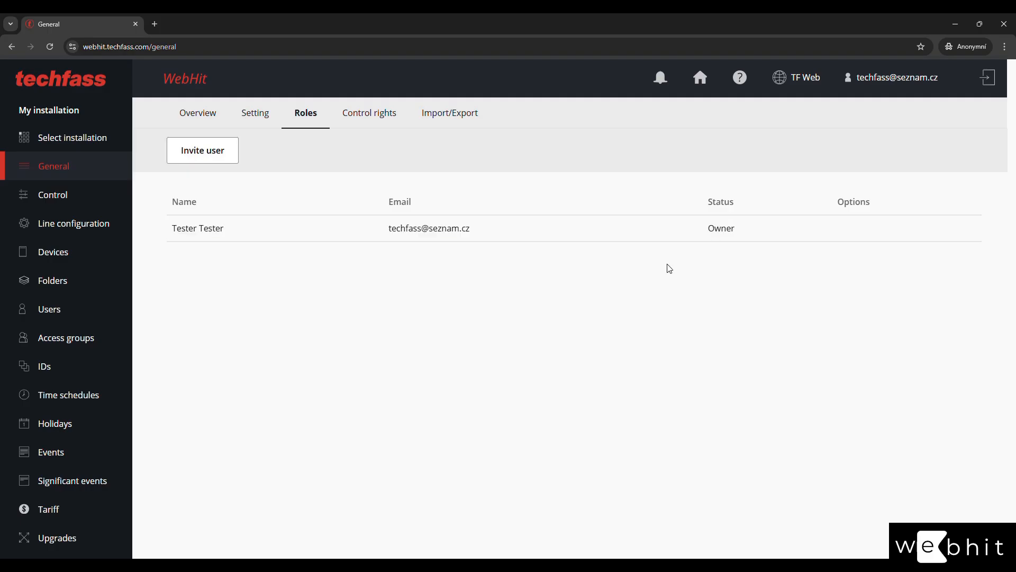
Invite a colleague by their e-mail address with the Manager role, then begin a second invitation.
left_click(195, 155)
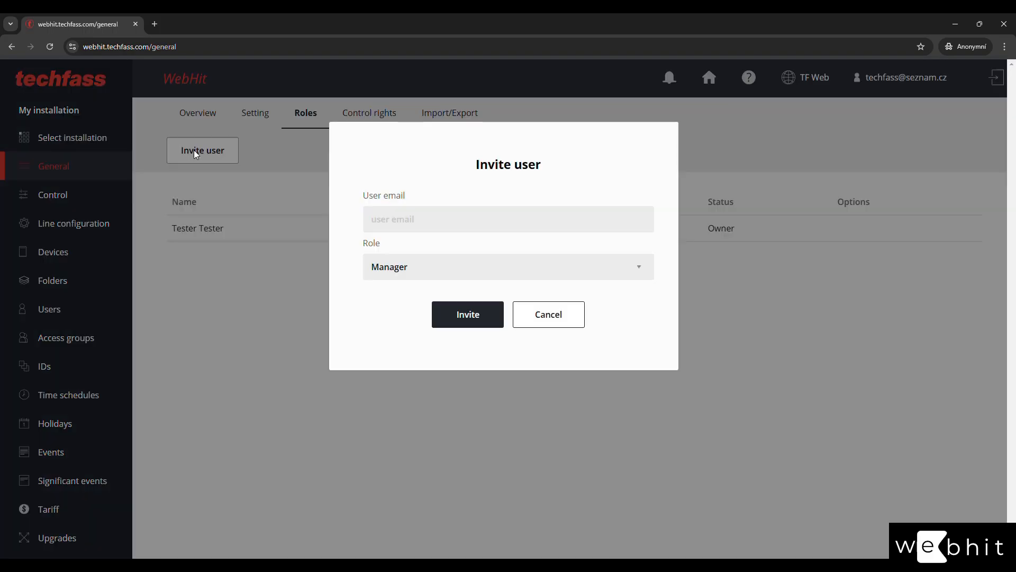
left_click(420, 221)
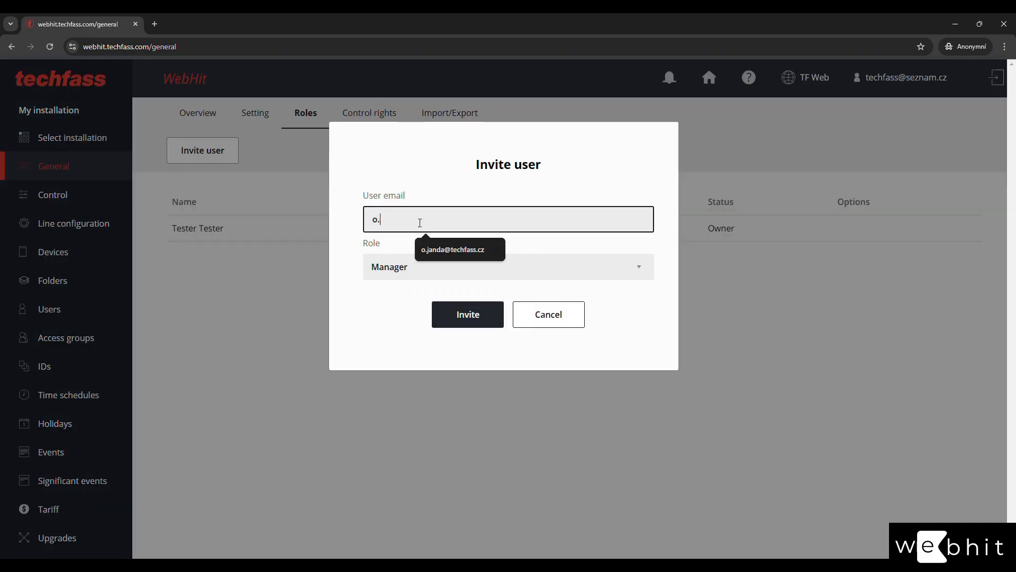
key("Tab")
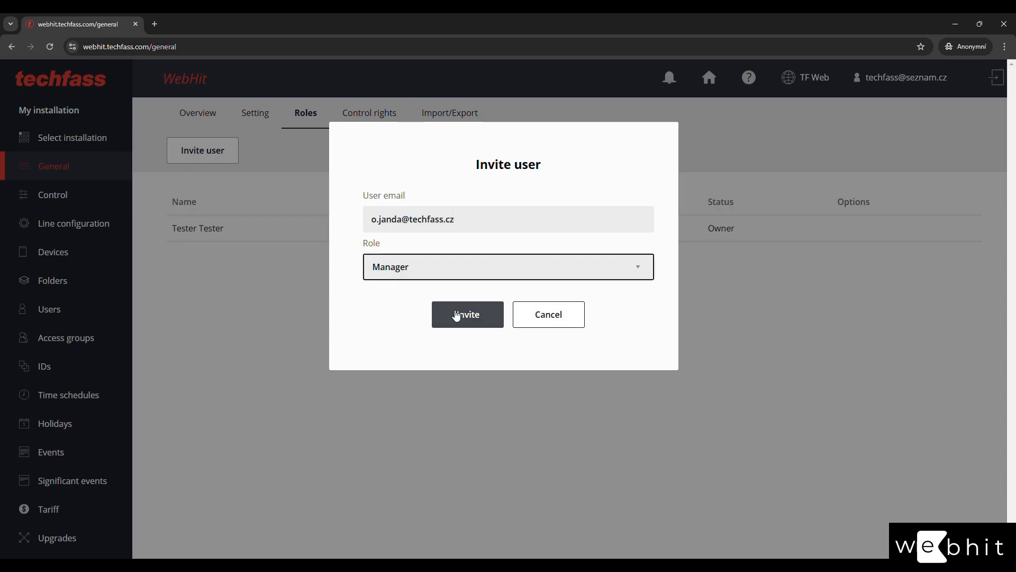
left_click(456, 273)
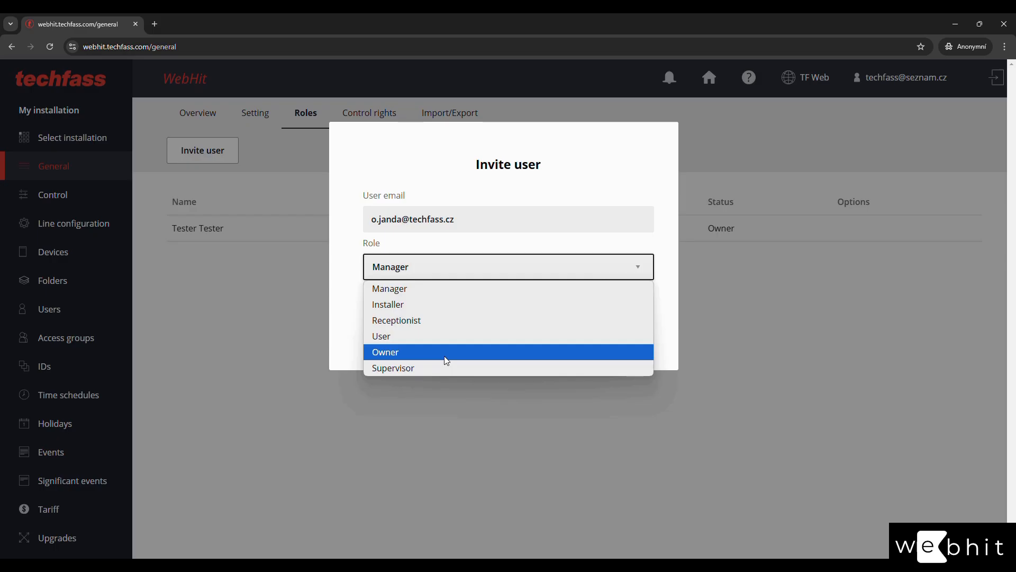
left_click(441, 294)
left_click(462, 316)
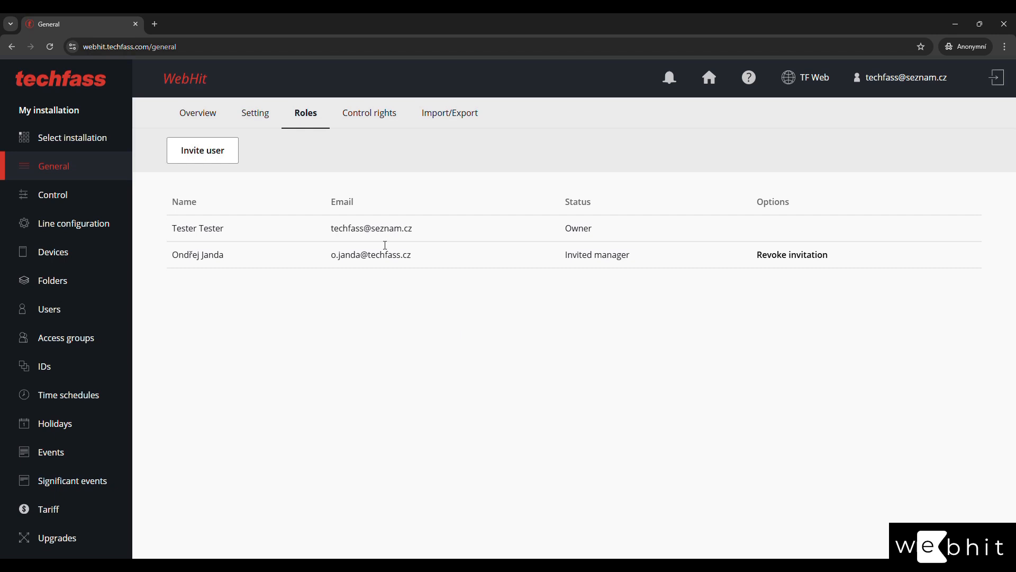
left_click(228, 151)
left_click(437, 268)
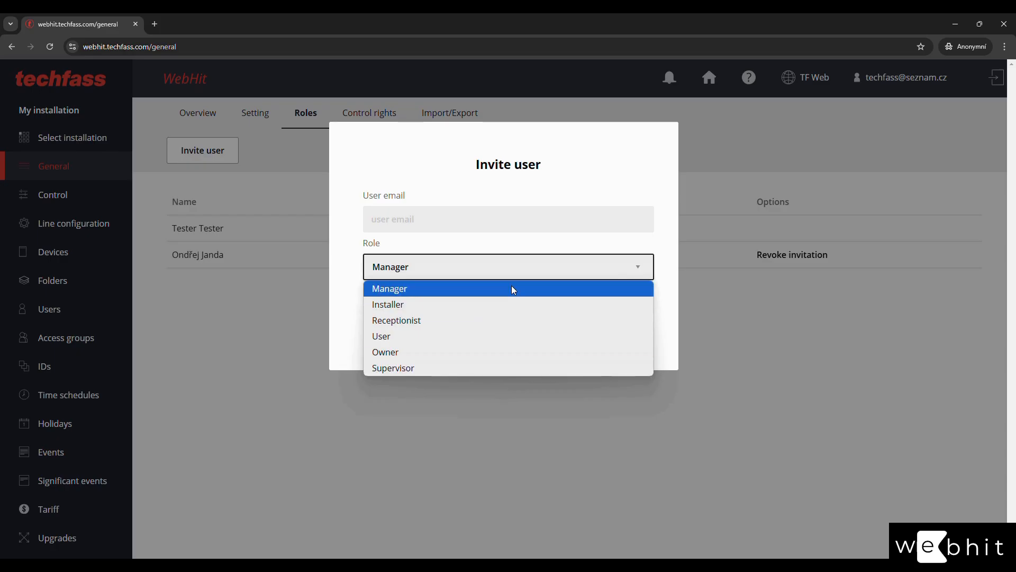
Try Supervisor in the Role list, review the roles, and cancel the second invitation.
left_click(499, 371)
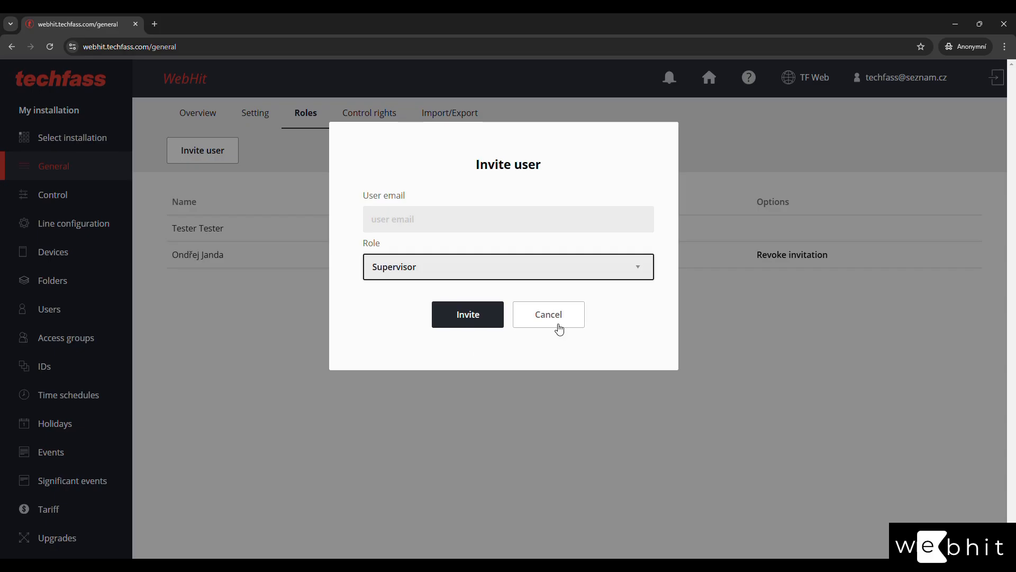
left_click(551, 274)
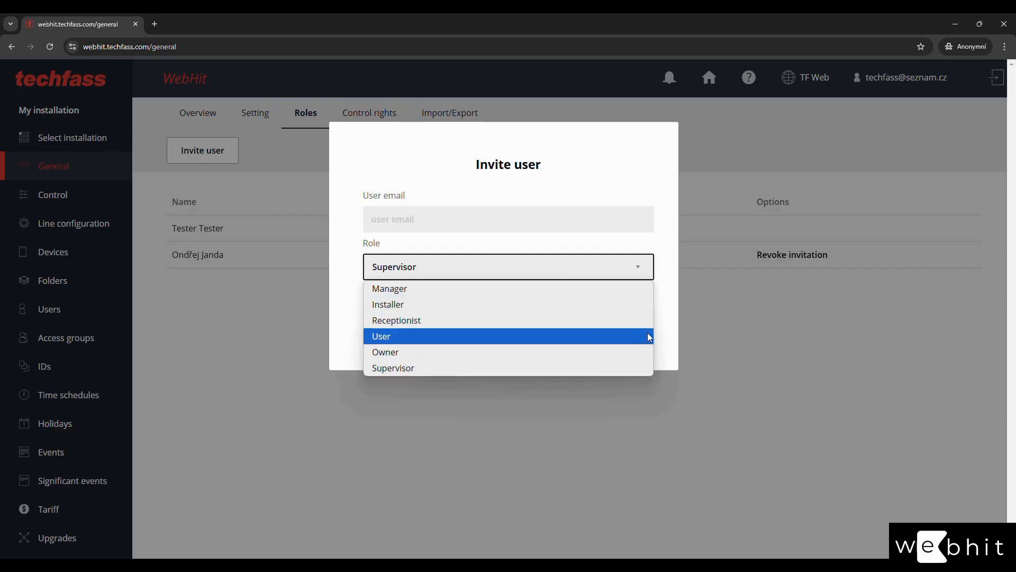
left_click(667, 333)
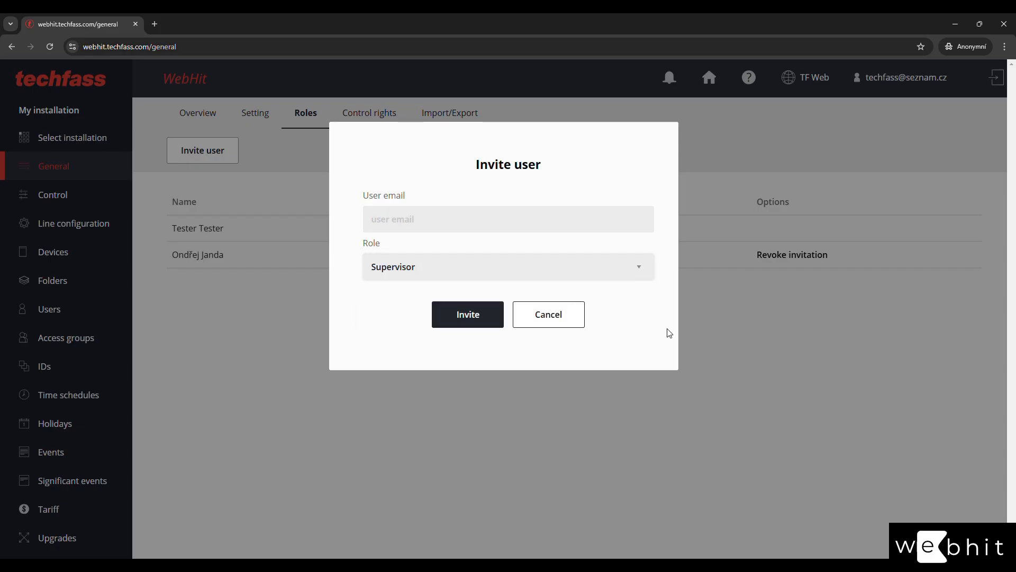
left_click(545, 324)
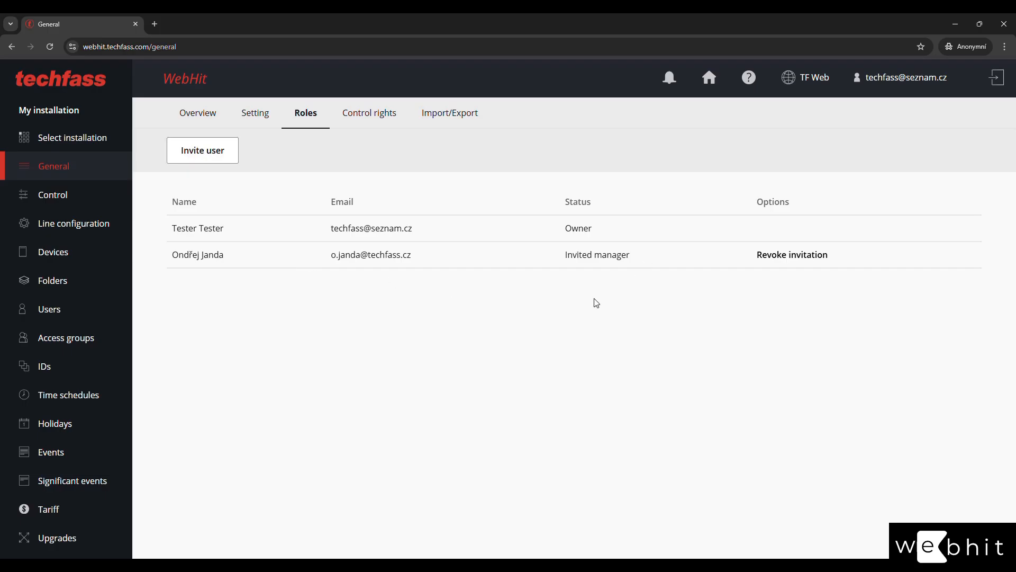
Select the owner's user account on the Control rights tab.
left_click(369, 118)
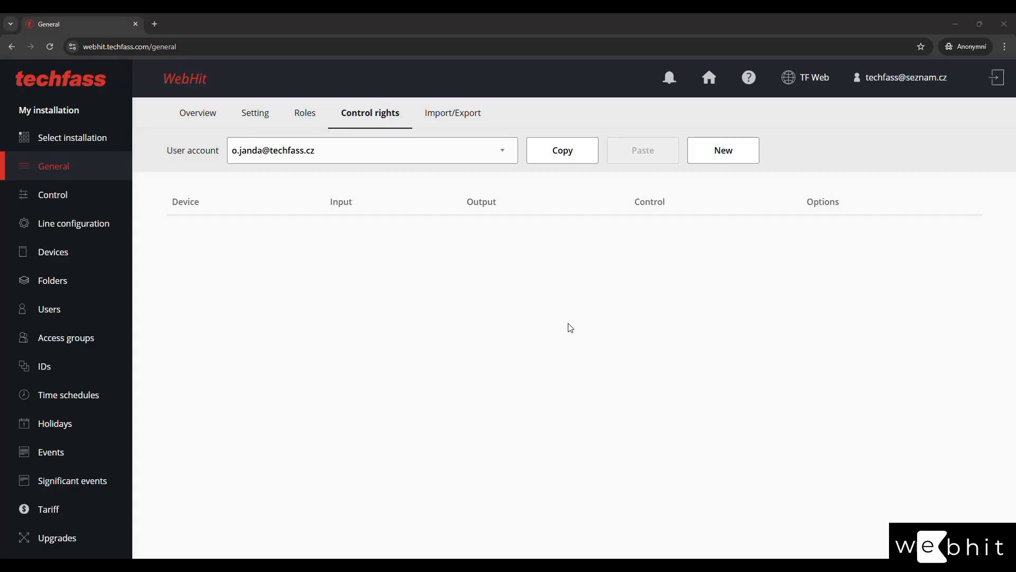
left_click(409, 163)
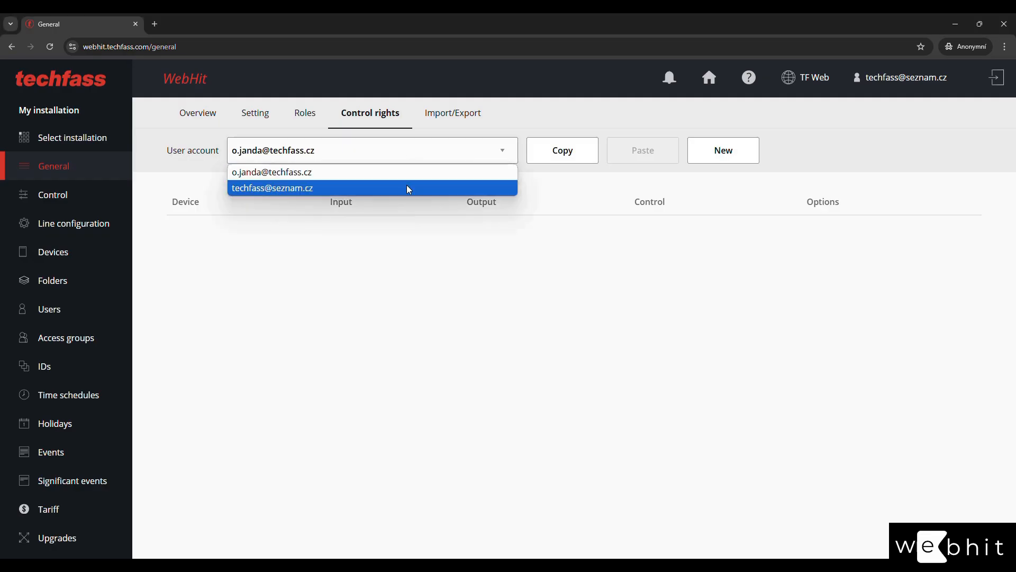
left_click(408, 188)
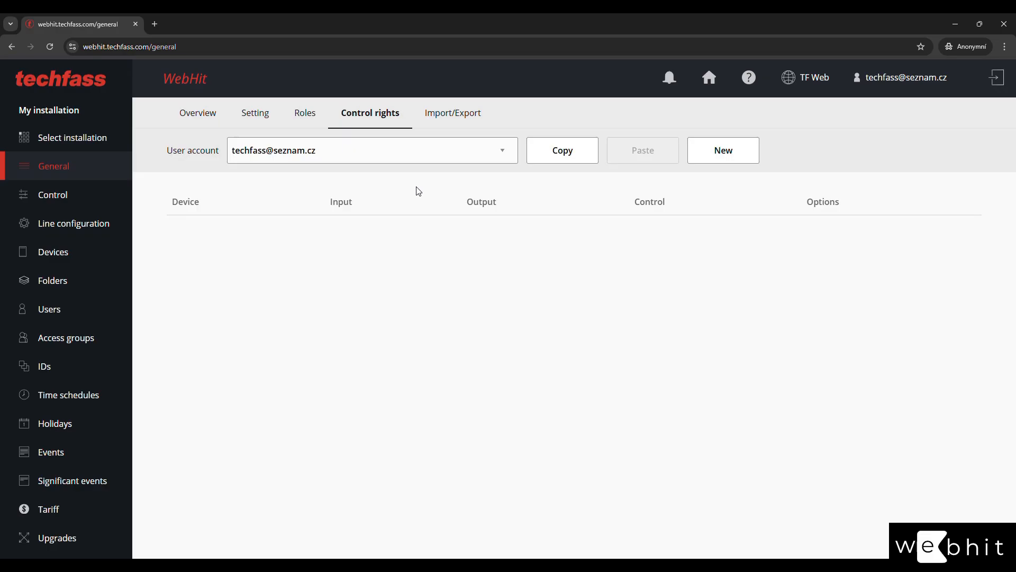
Create resource Entry 1 on My connector/Entry 1 with Door input visualization, Standard logic.
left_click(726, 155)
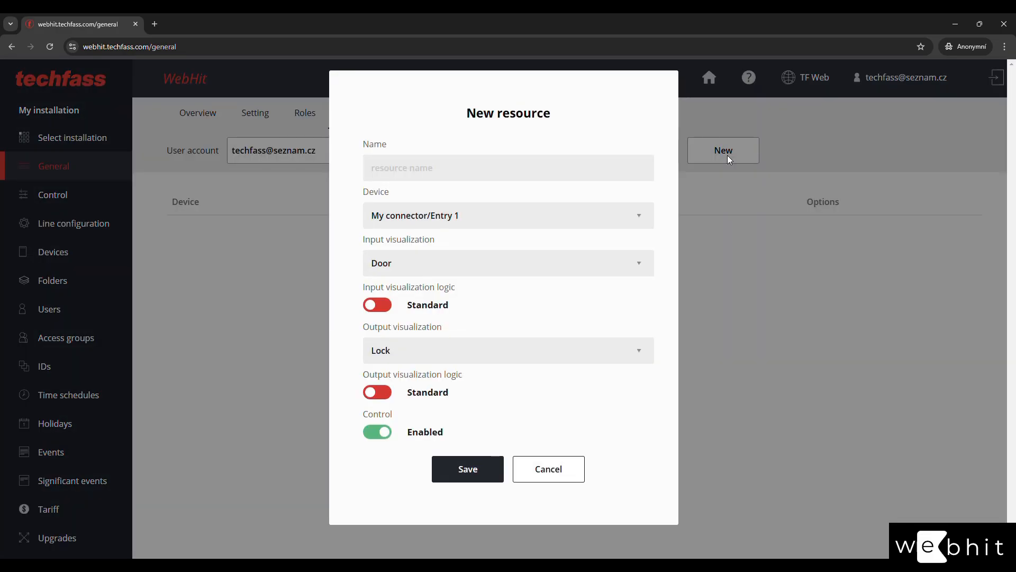
left_click(464, 169)
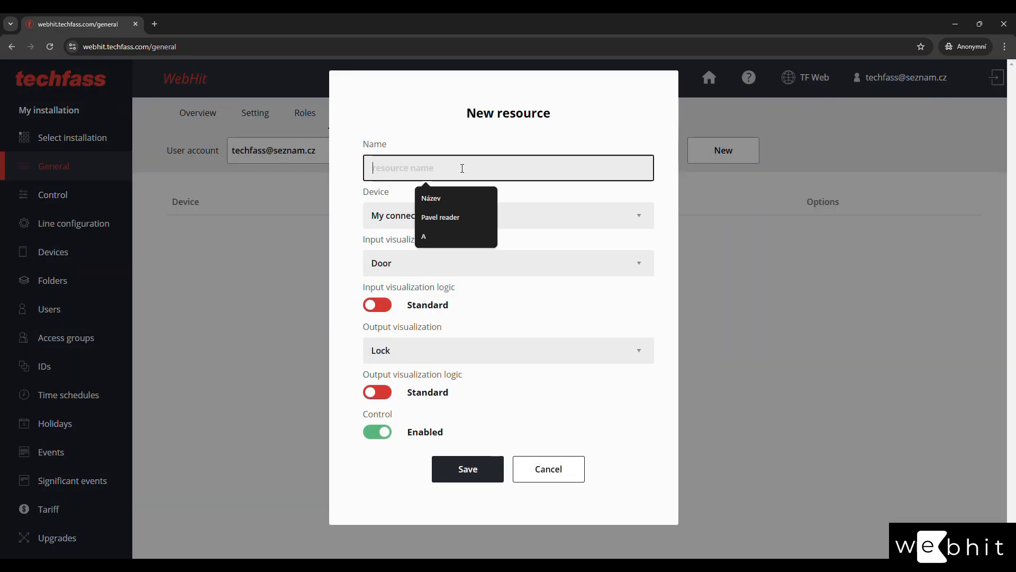
type("Entry 1")
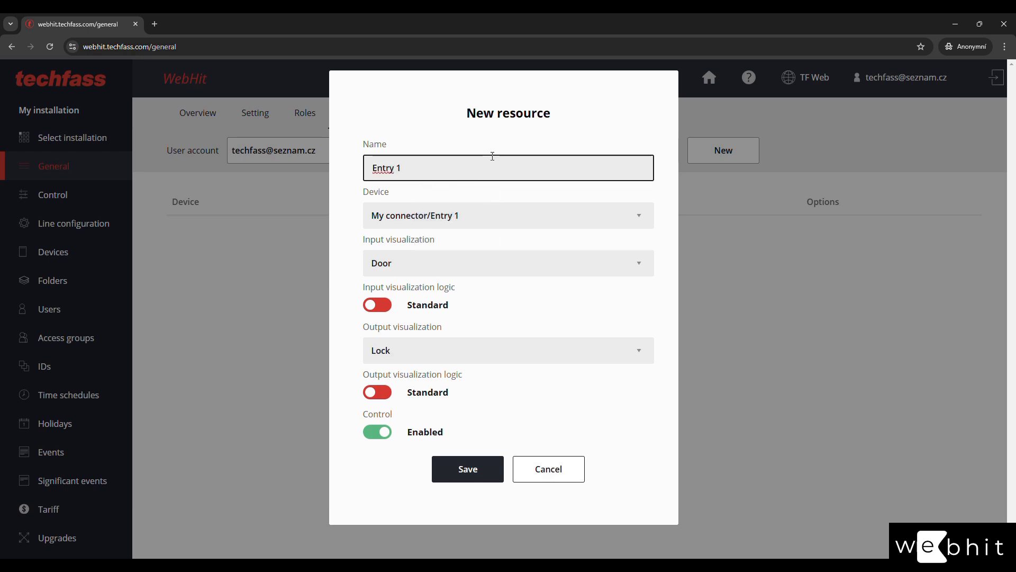
left_click(515, 210)
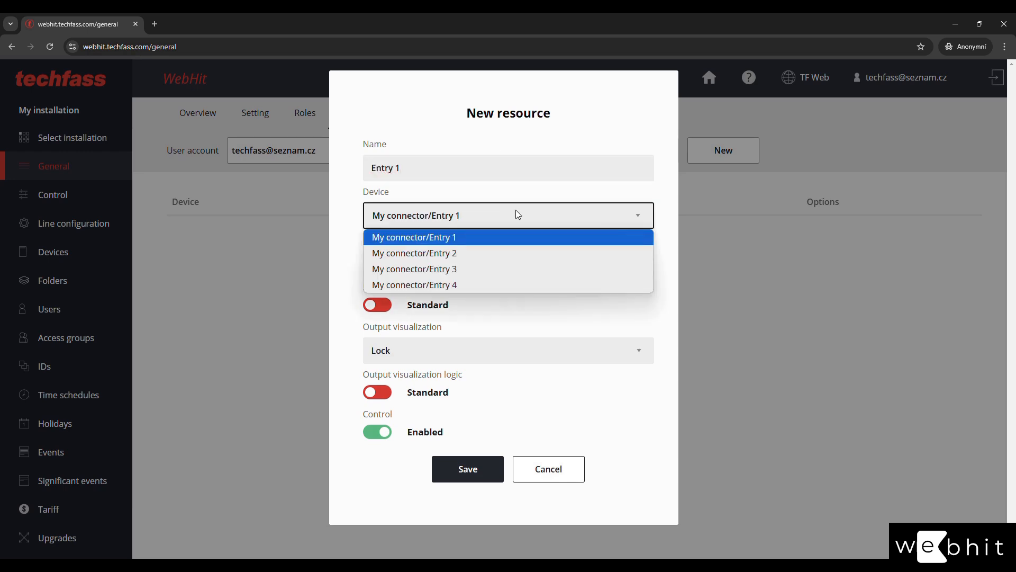
left_click(516, 210)
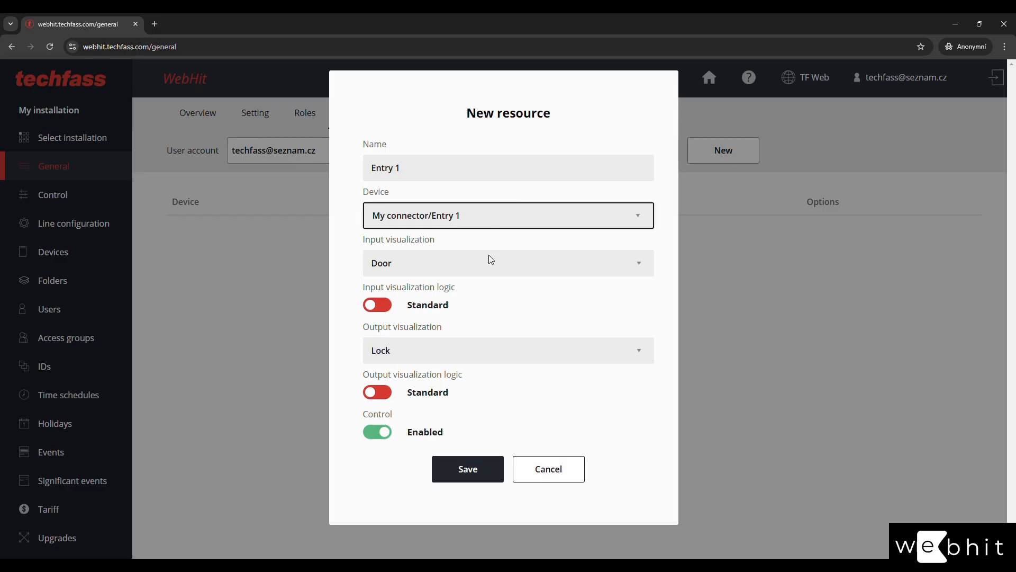
left_click(492, 268)
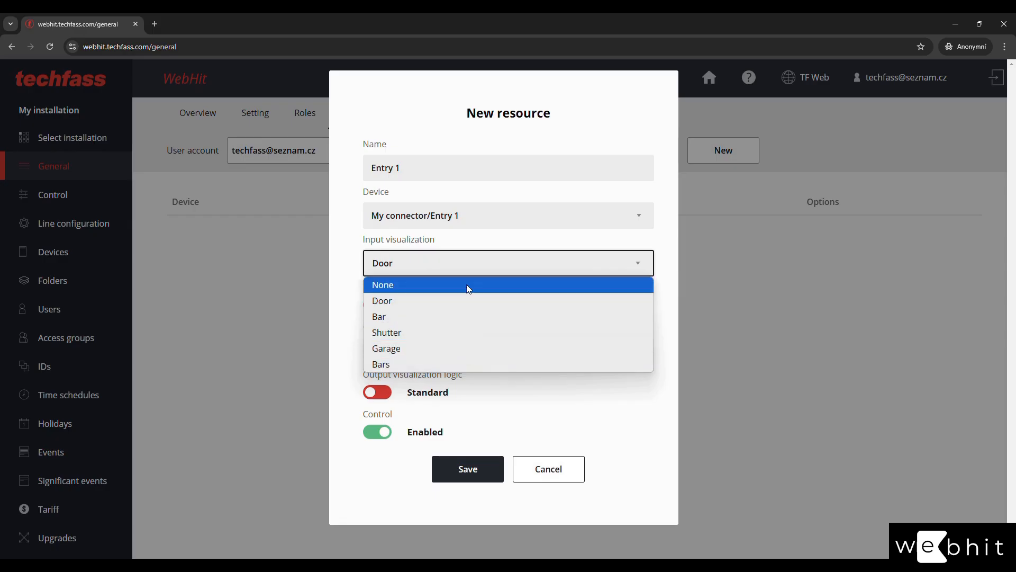
left_click(468, 300)
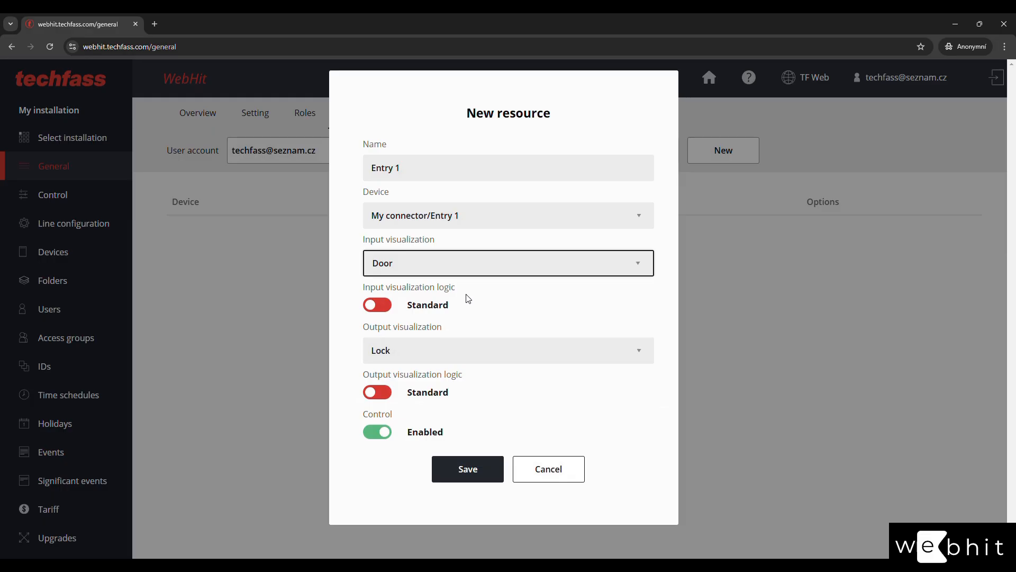
left_click(380, 312)
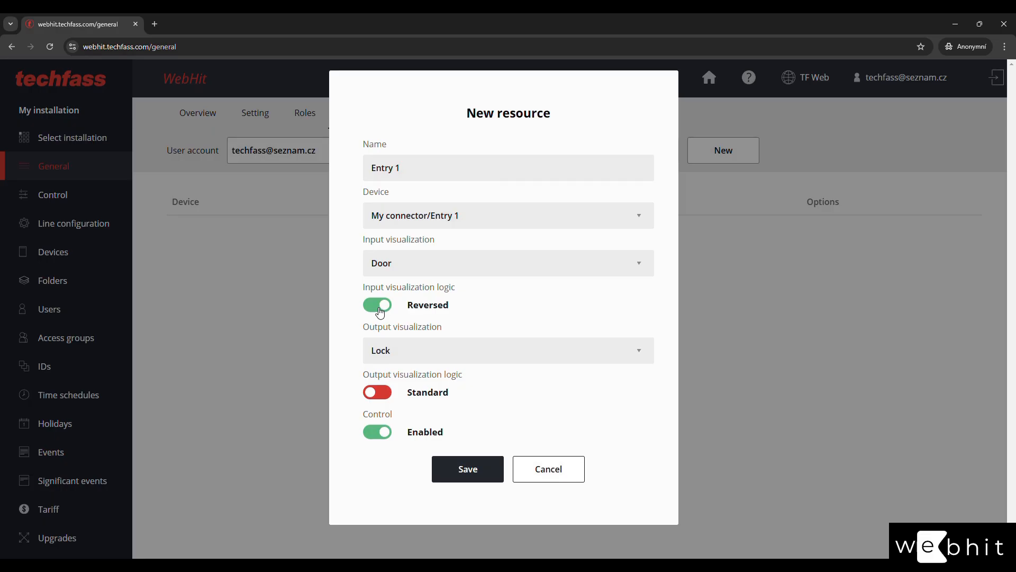
left_click(380, 312)
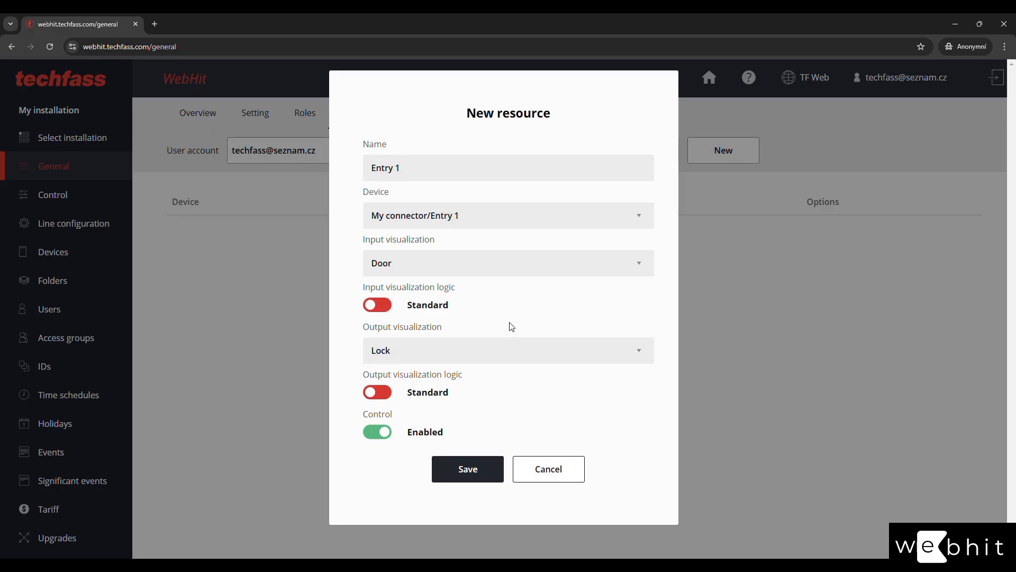
Set Lock output with Standard logic, keep control Enabled, and save the Entry 1 right.
left_click(512, 352)
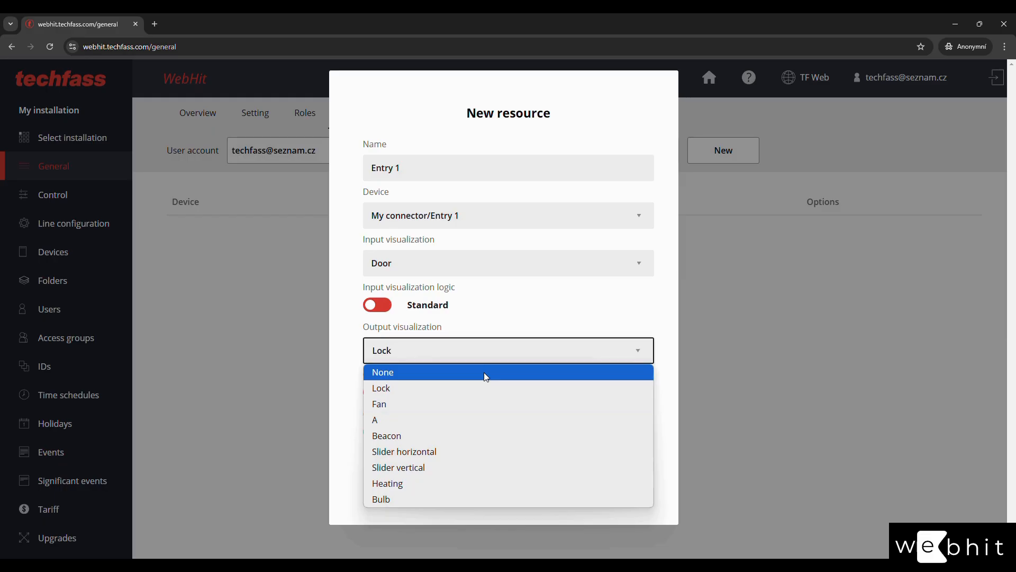
left_click(487, 388)
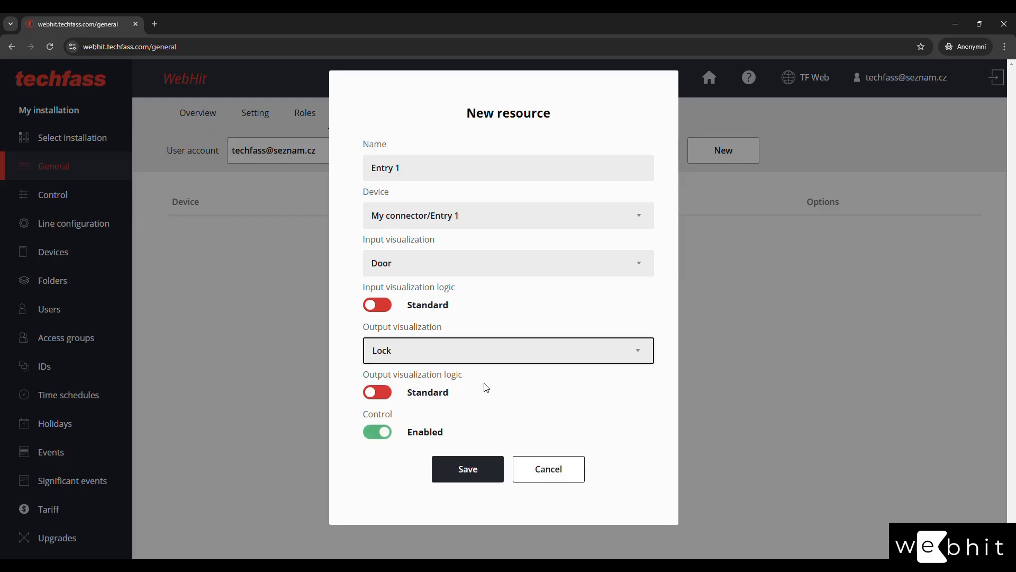
left_click(380, 394)
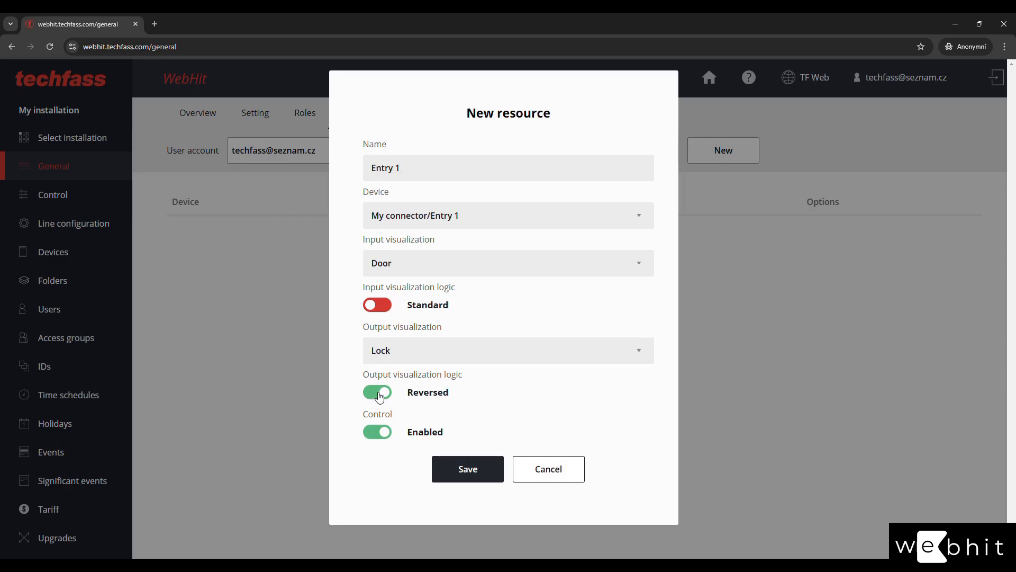
left_click(380, 395)
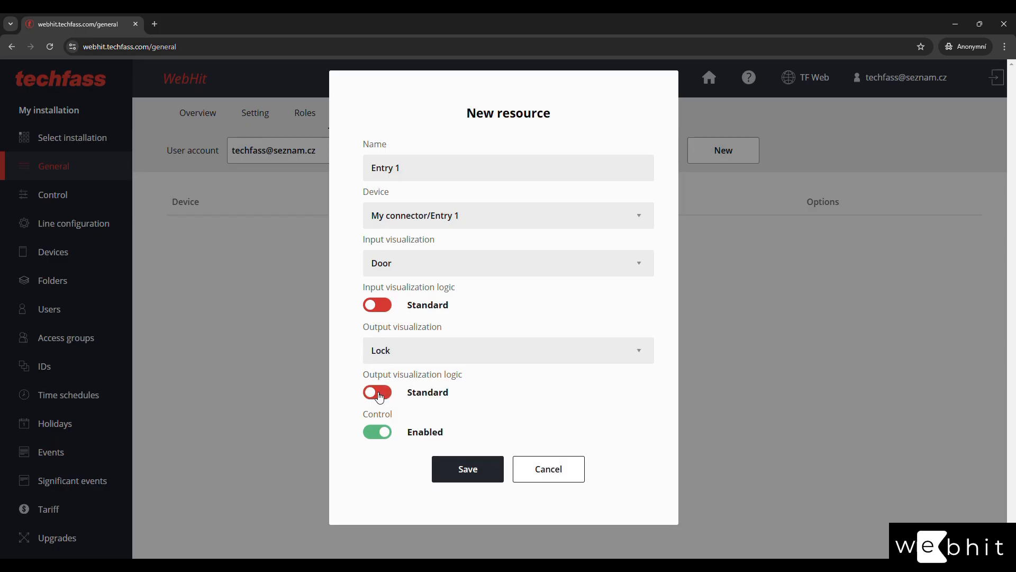
left_click(383, 442)
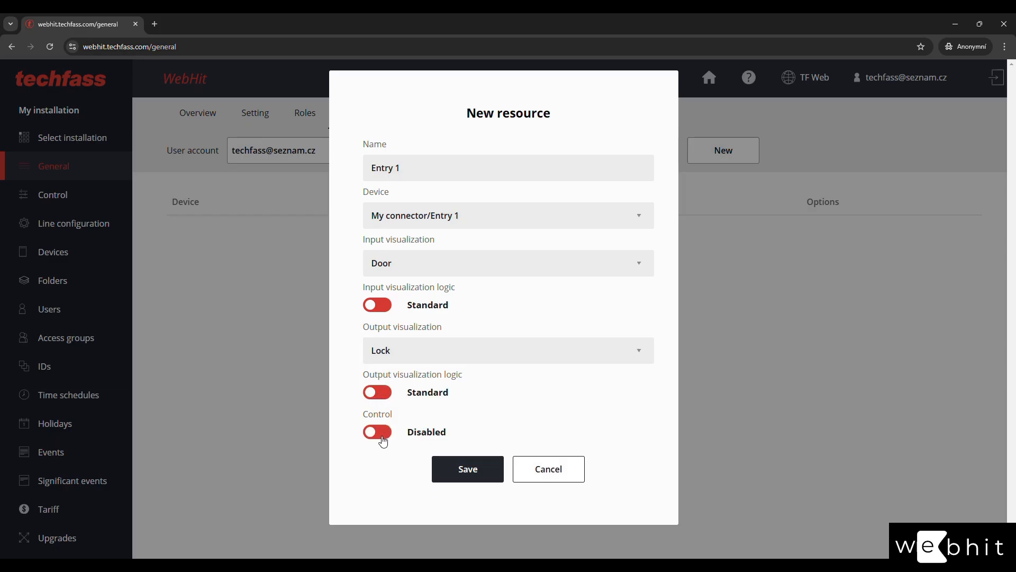
left_click(383, 442)
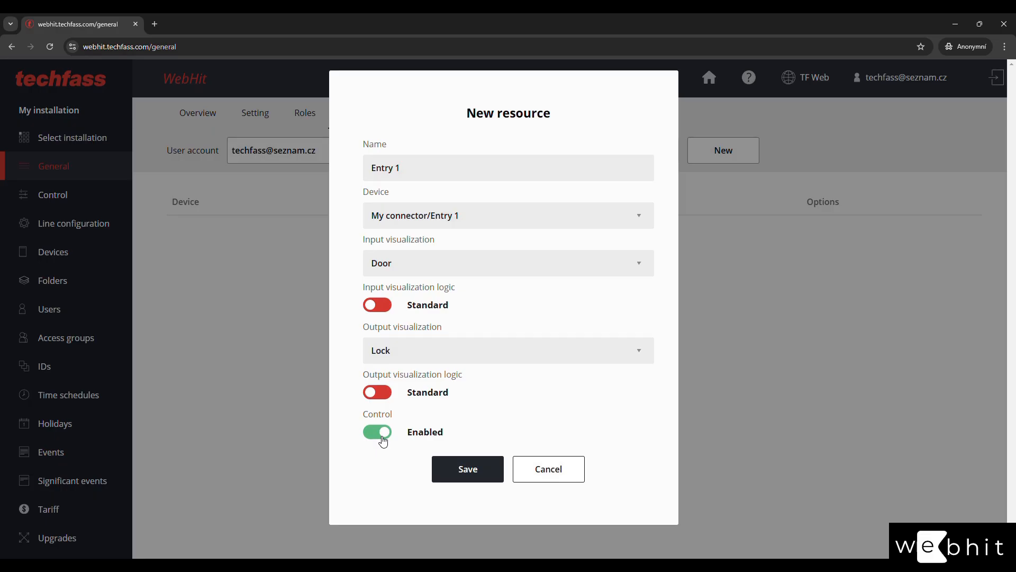
left_click(476, 473)
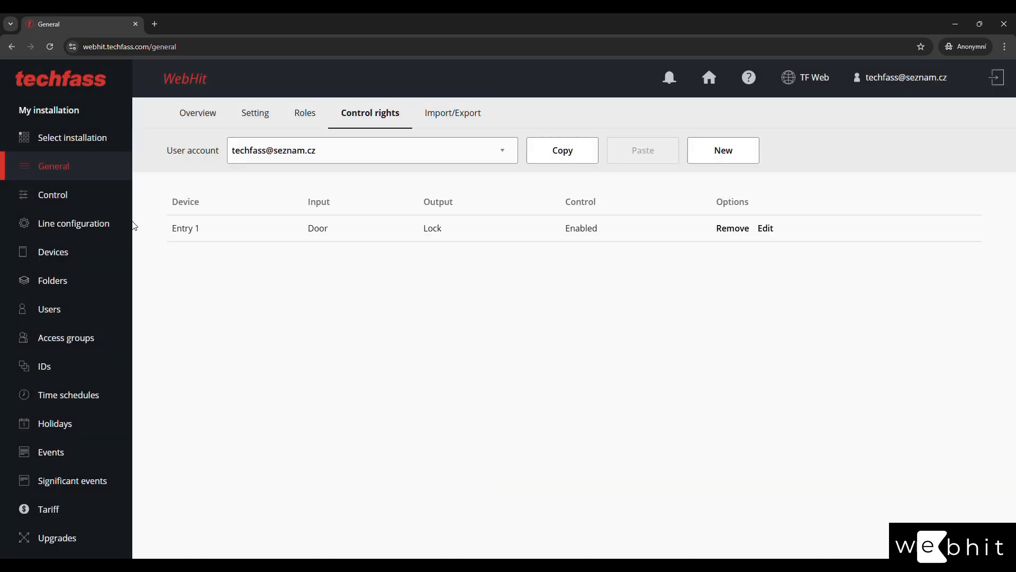
Open the Entry 1 door remotely from the Control page, then return to Control rights.
left_click(95, 199)
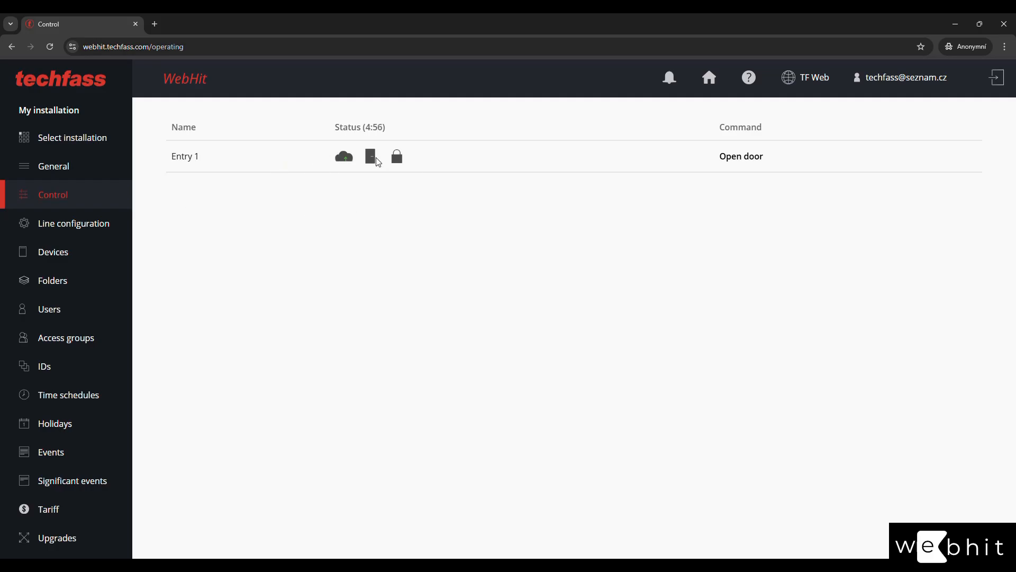
left_click(748, 160)
left_click(96, 166)
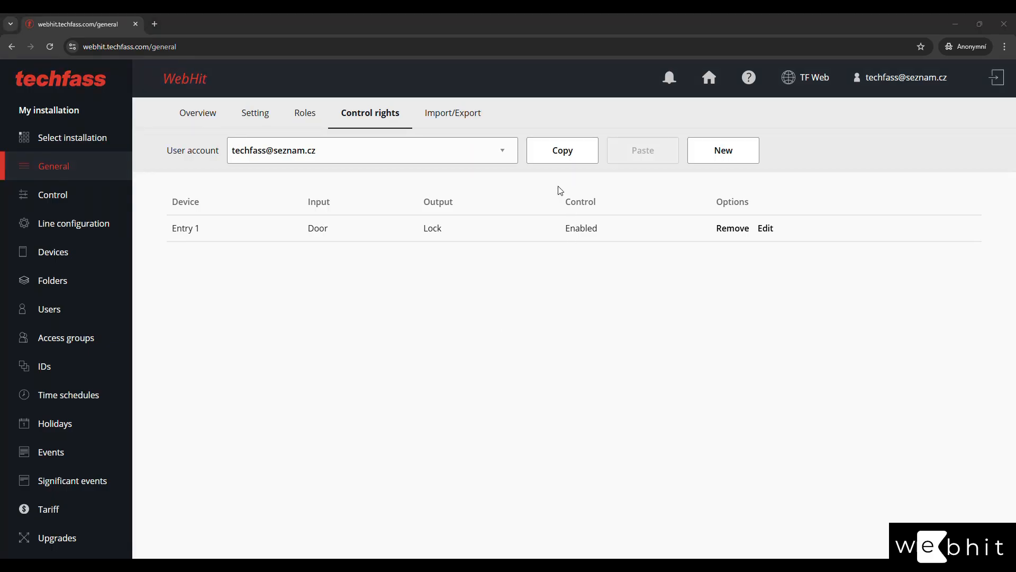
Copy the owner's Entry 1 control right and paste it into the other user account.
left_click(553, 162)
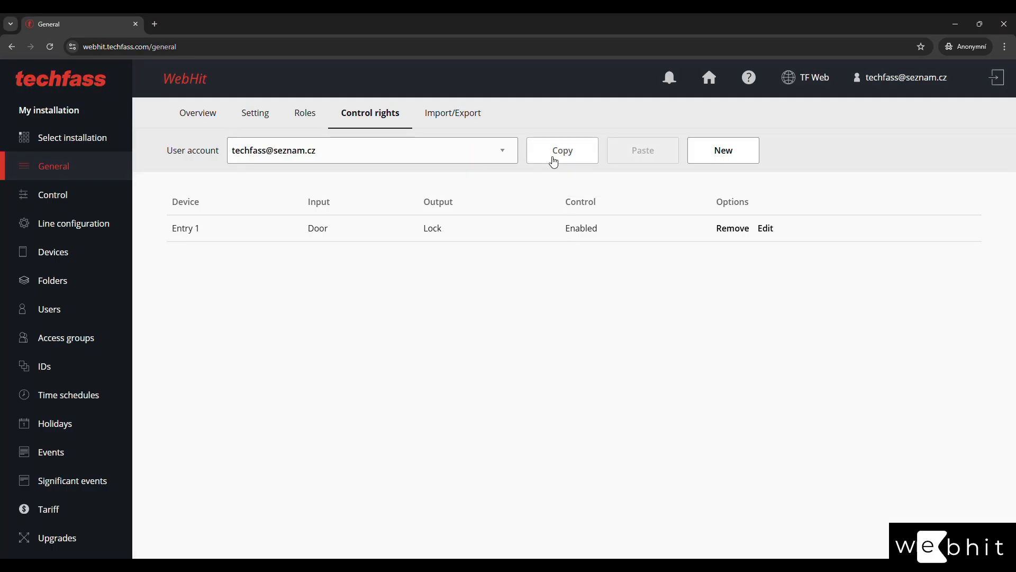
left_click(395, 156)
left_click(380, 172)
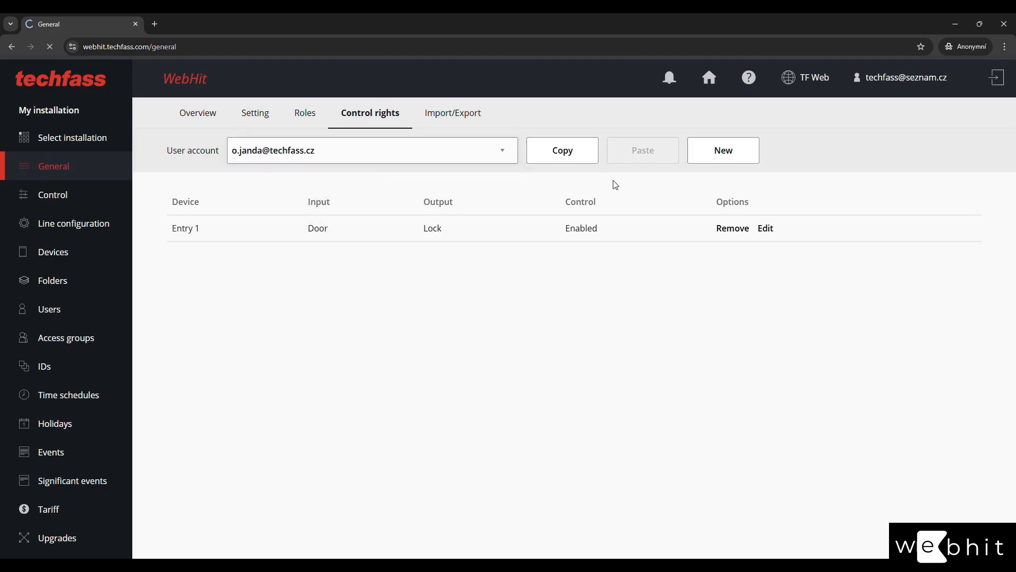
left_click(653, 153)
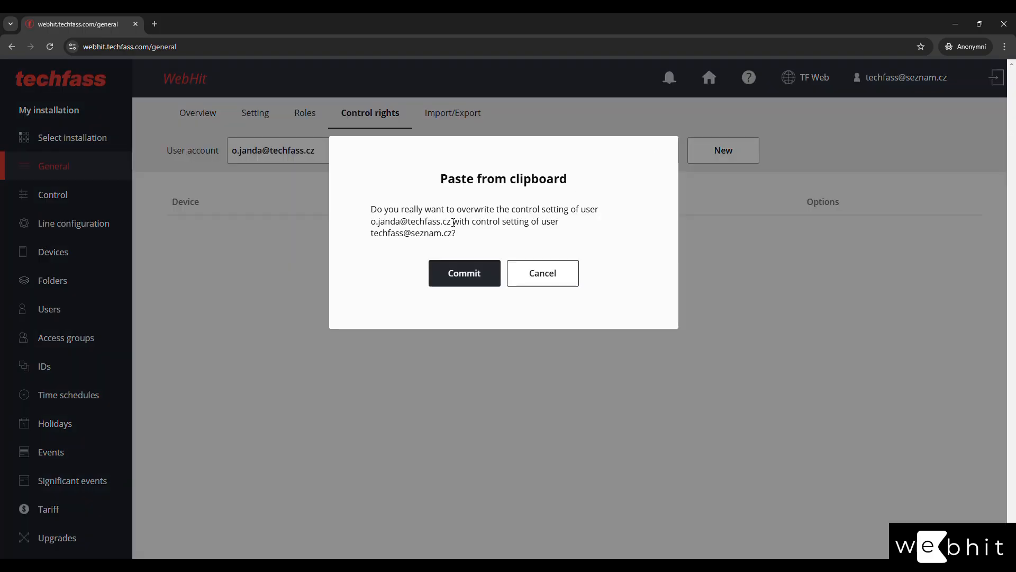
left_click(454, 277)
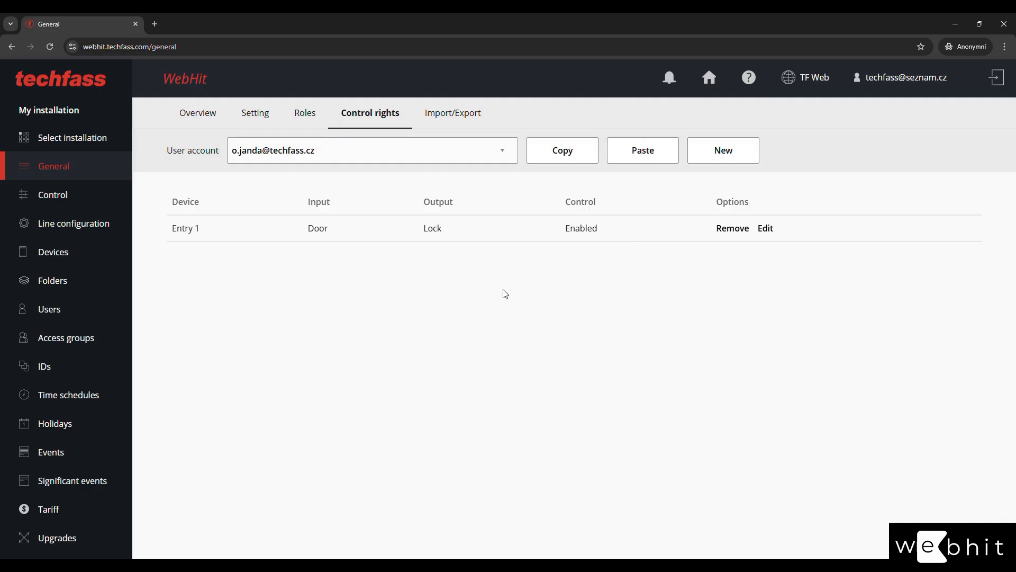
left_click(469, 109)
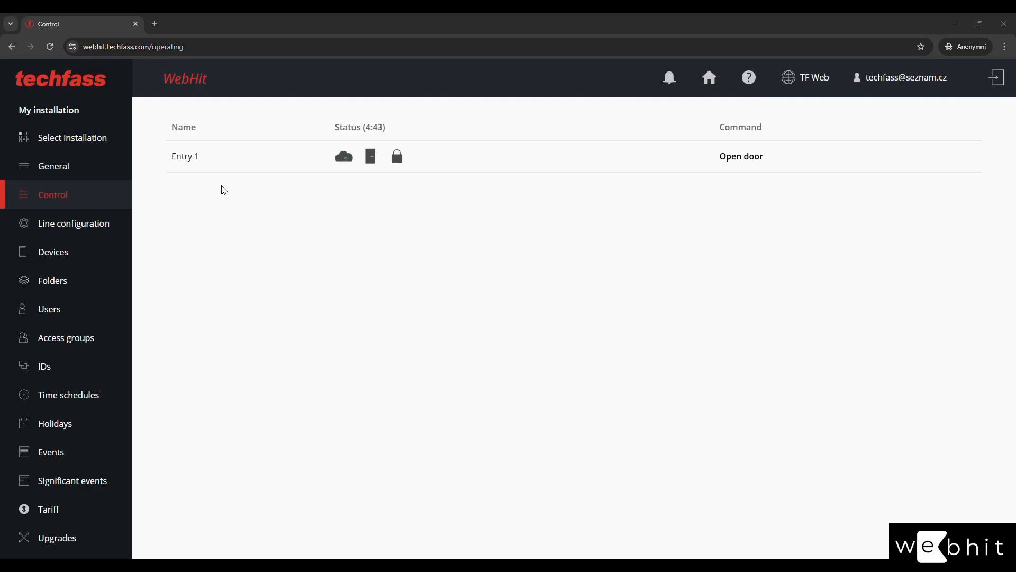
Unlock the Entry 1 door again from the Control page.
left_click(100, 166)
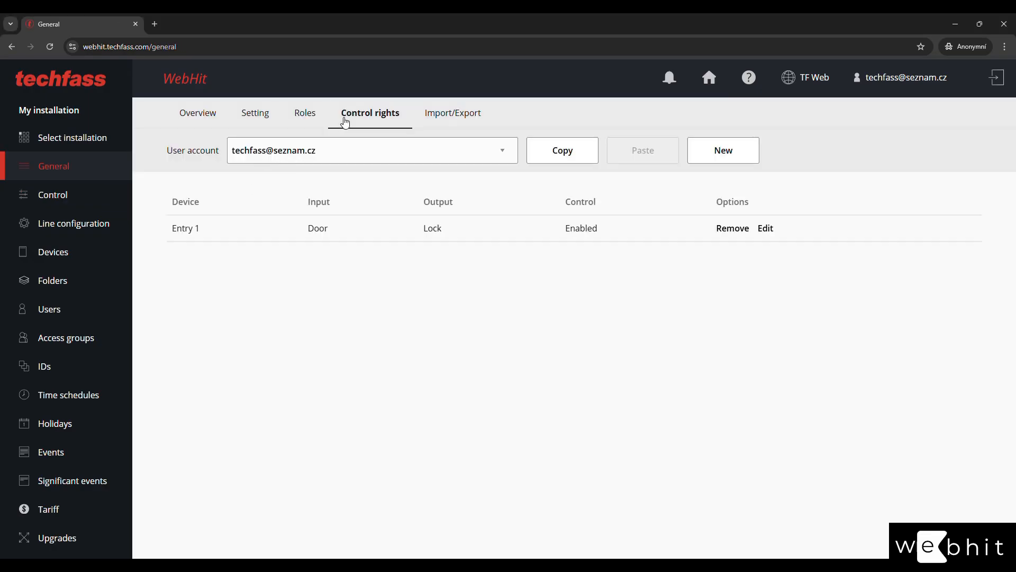
left_click(61, 197)
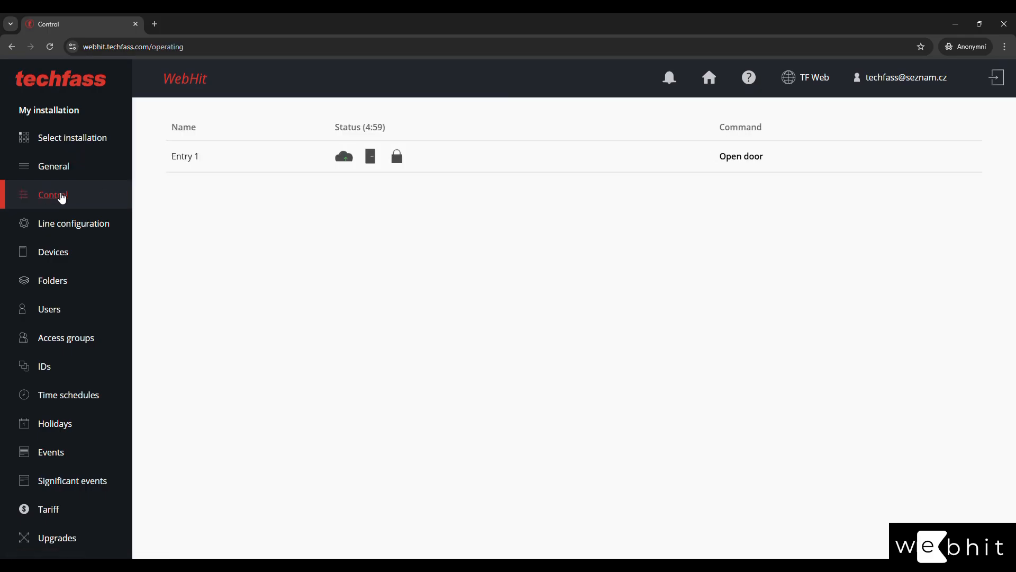
mouse_move(351, 157)
left_click(738, 163)
mouse_move(402, 162)
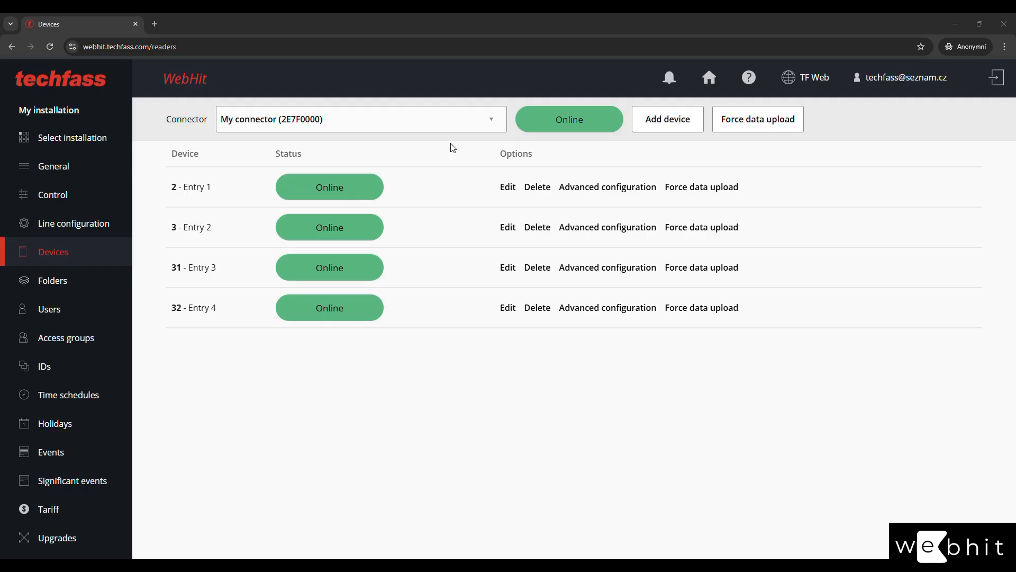
Check the connector list, open Entry 2's device settings, and keep its HW address at 3.
left_click(448, 123)
left_click(448, 124)
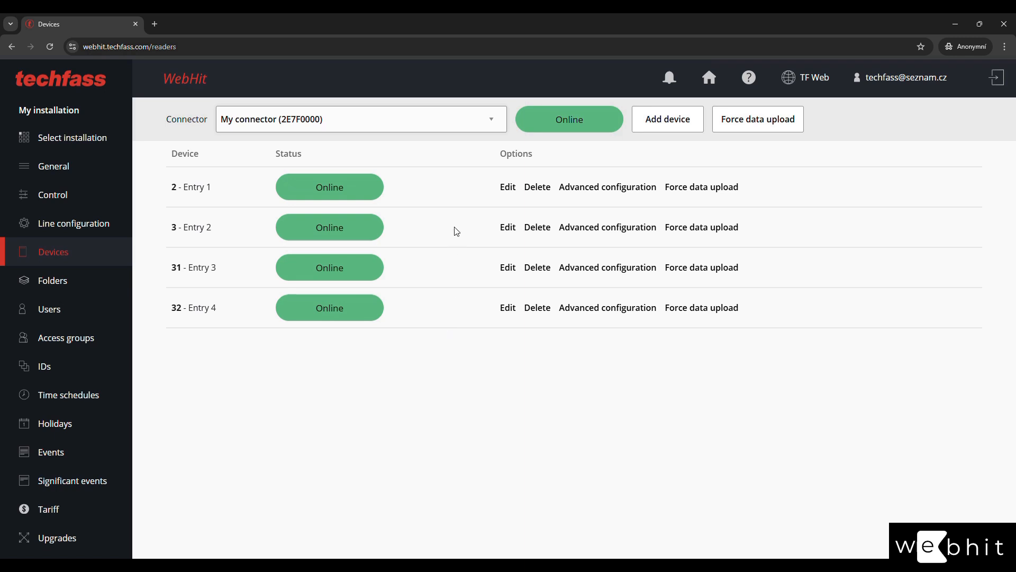
left_click(506, 230)
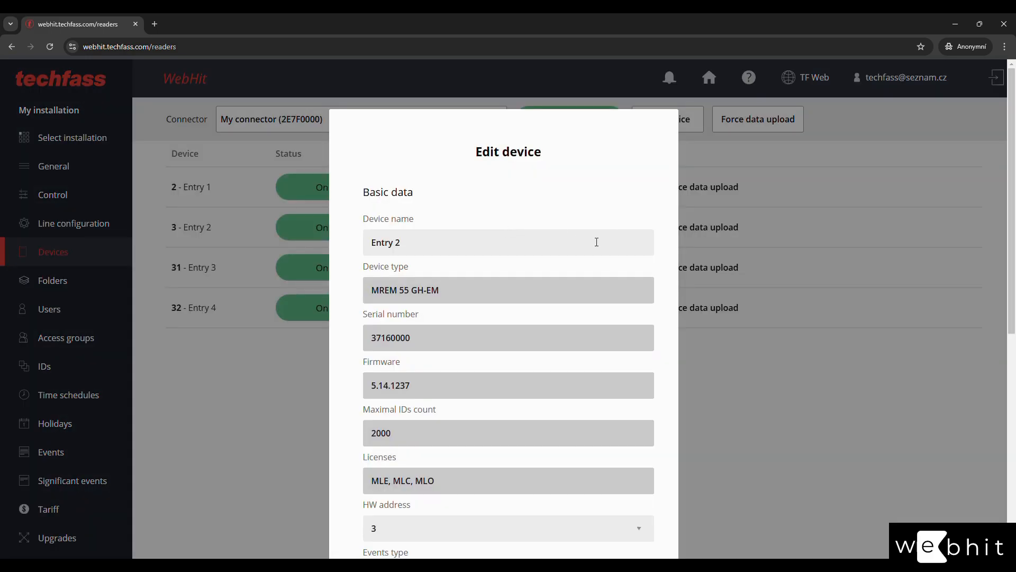
scroll(346, 284, "down", 1)
scroll(344, 284, "down", 1)
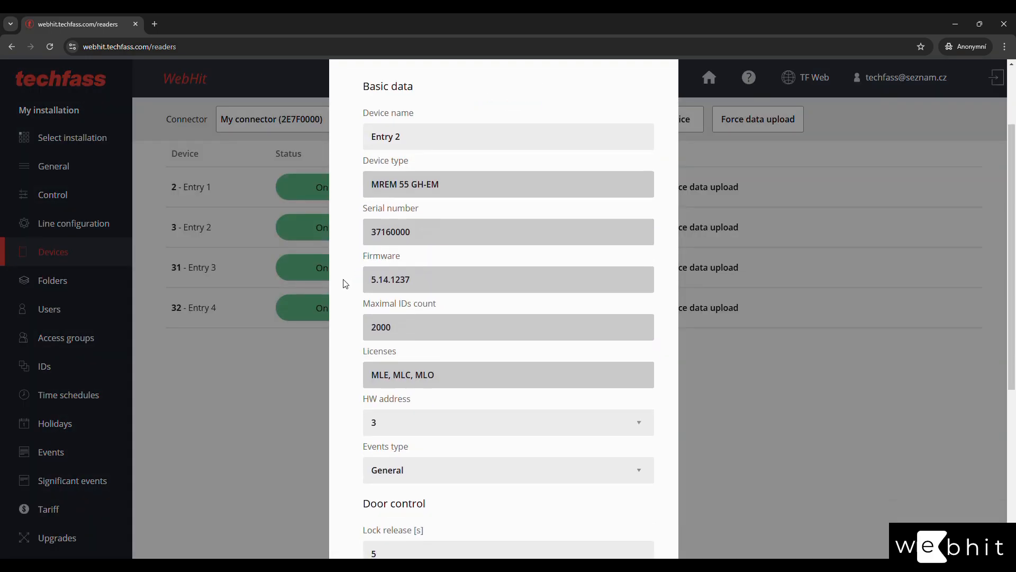
left_click(422, 140)
left_click_drag(408, 141, 382, 141)
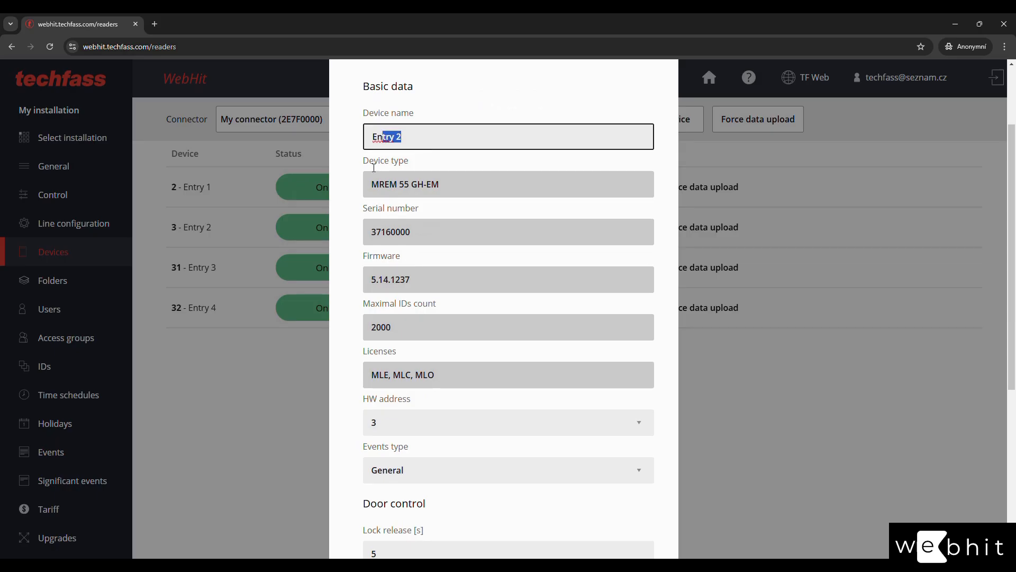
left_click(372, 167)
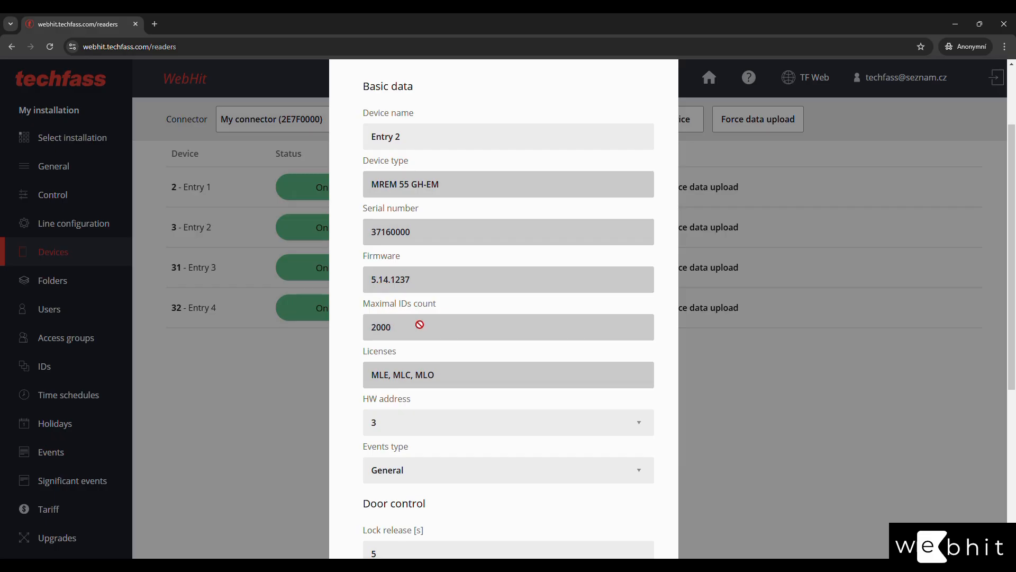
scroll(363, 347, "down", 4)
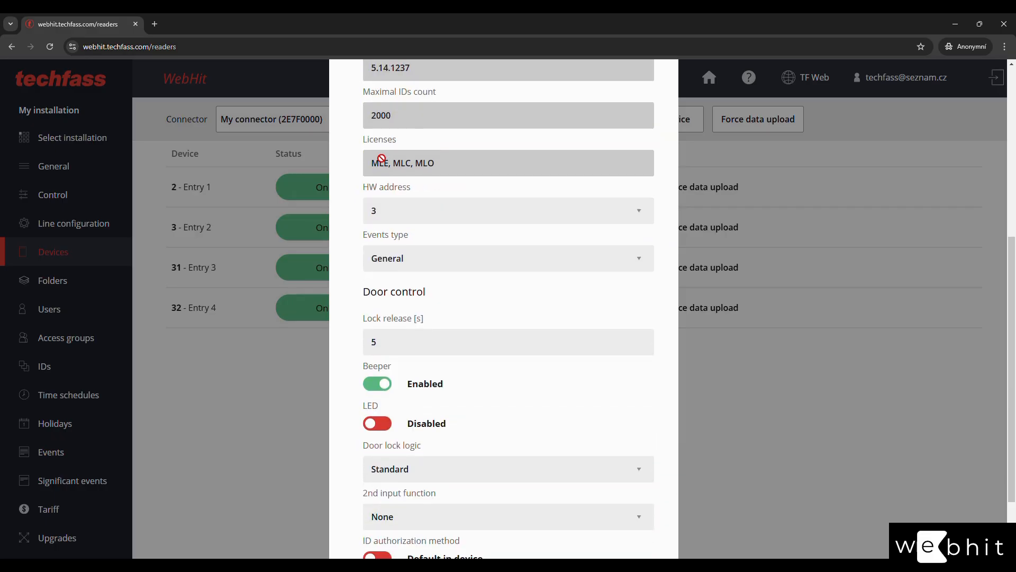
left_click(384, 213)
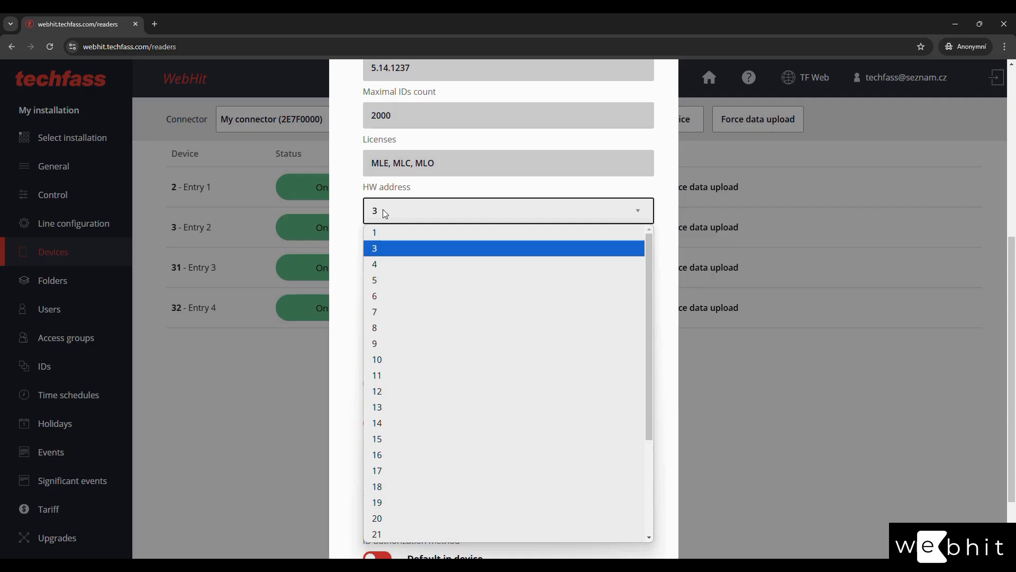
left_click(399, 212)
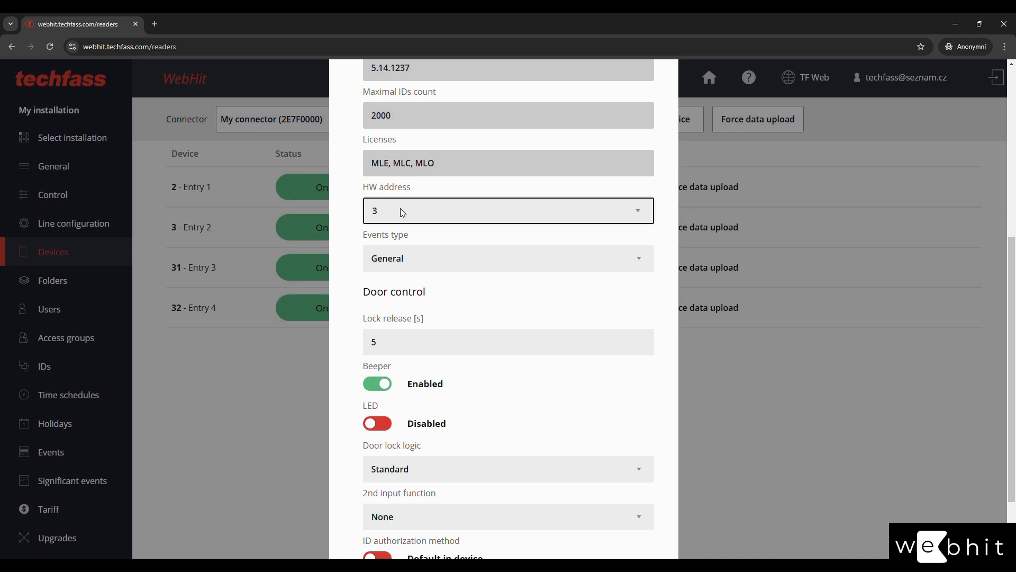
Set Entry 2's event type to Door with REX button.
left_click(495, 267)
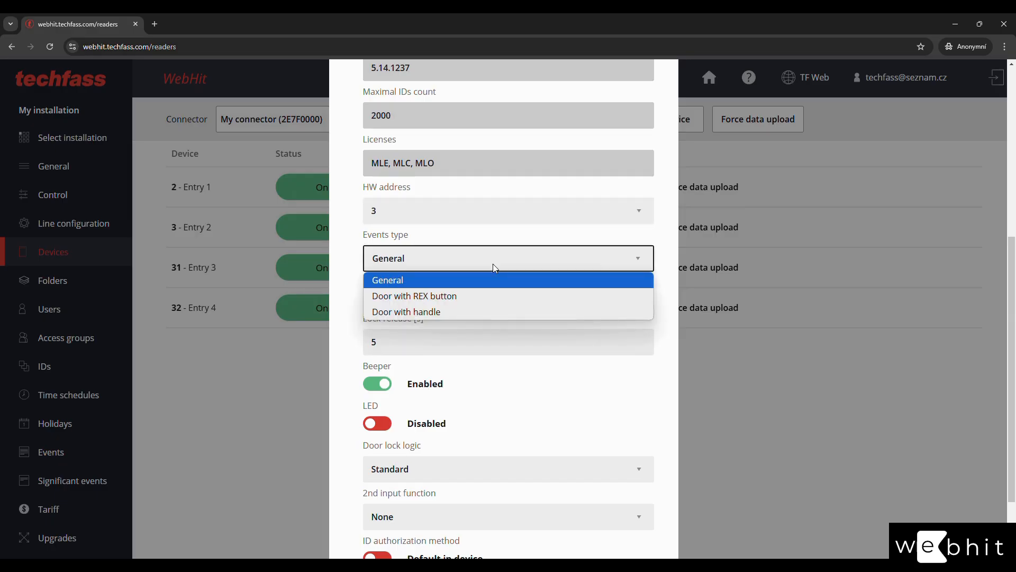
left_click(485, 297)
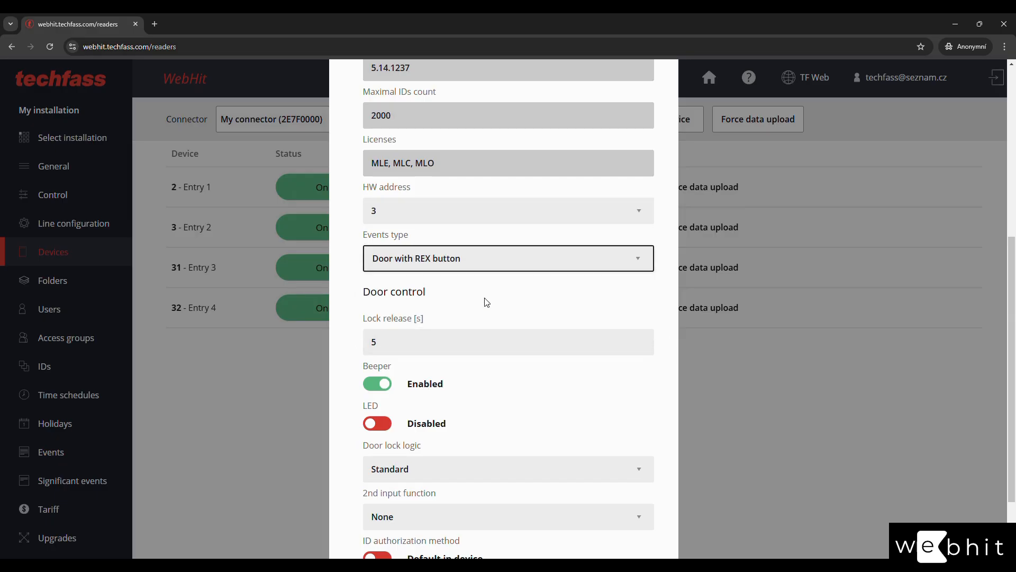
left_click(349, 320)
scroll(341, 320, "down", 2)
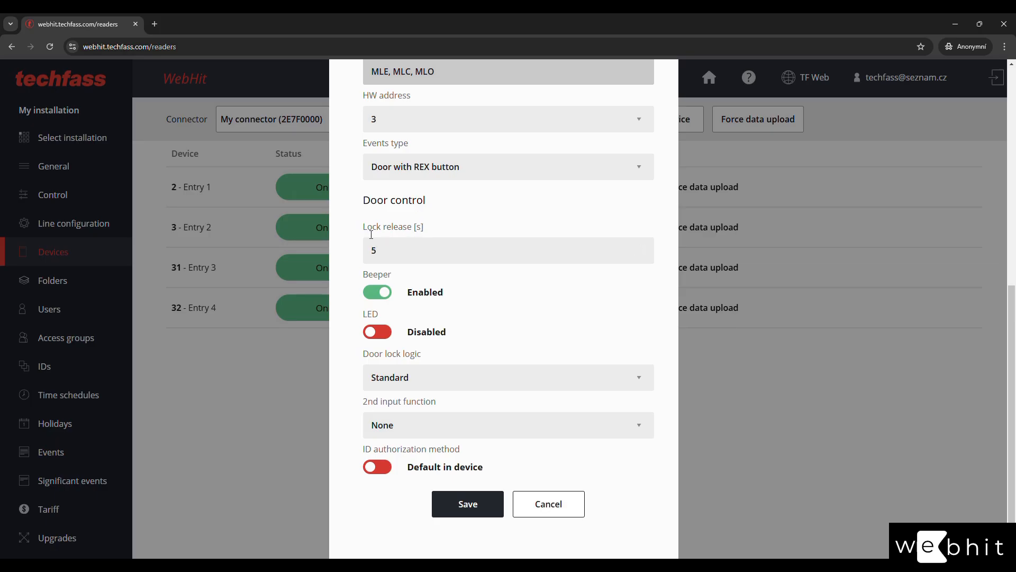
Shorten the lock release to 4 seconds, with the beeper silent and the LED off.
left_click(390, 250)
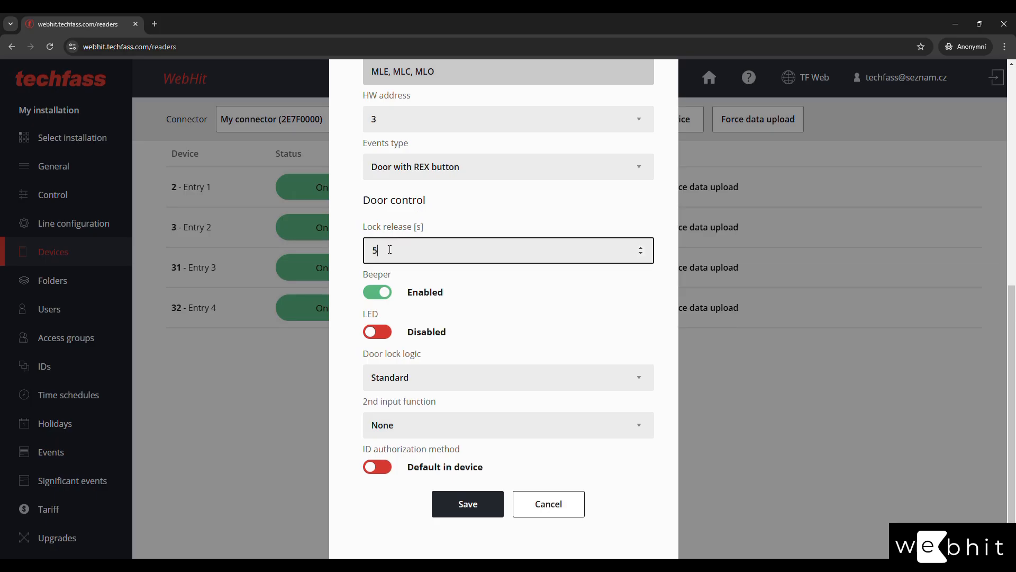
left_click(641, 255)
left_click(613, 274)
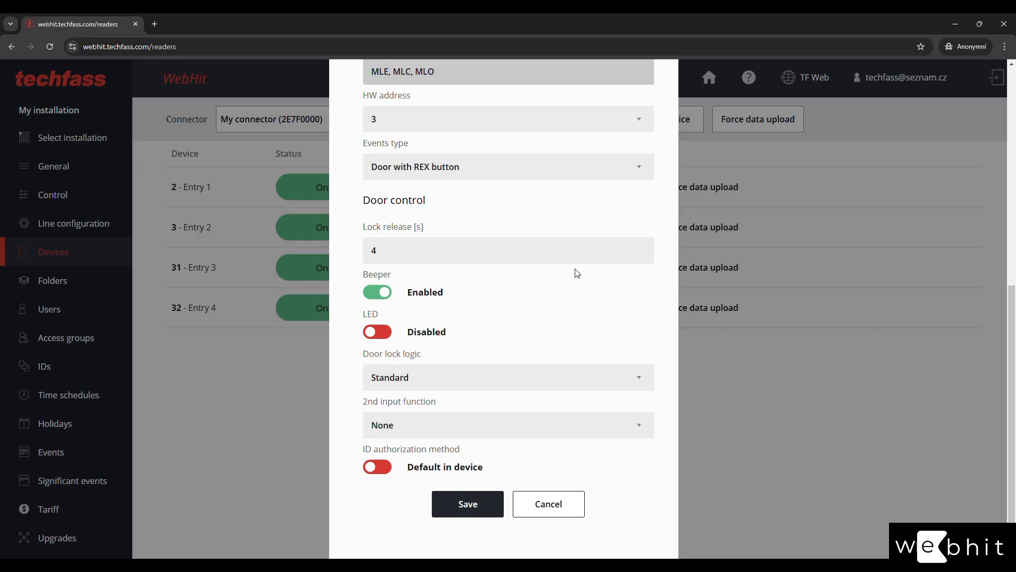
left_click(379, 295)
left_click(380, 295)
left_click(380, 295)
left_click(381, 338)
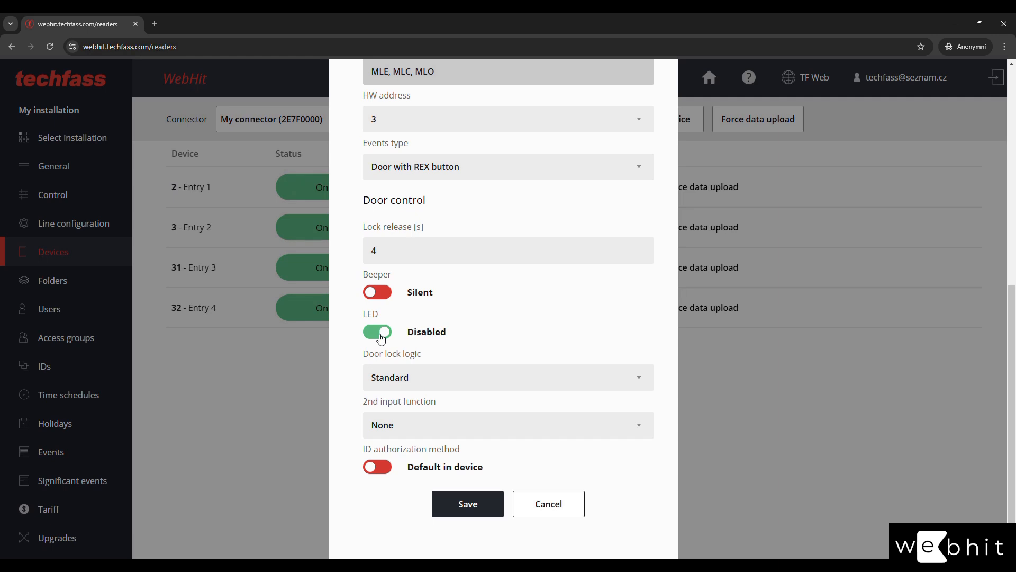
left_click(381, 339)
Keep door lock logic at Standard and make REX button the 2nd input function.
left_click(465, 378)
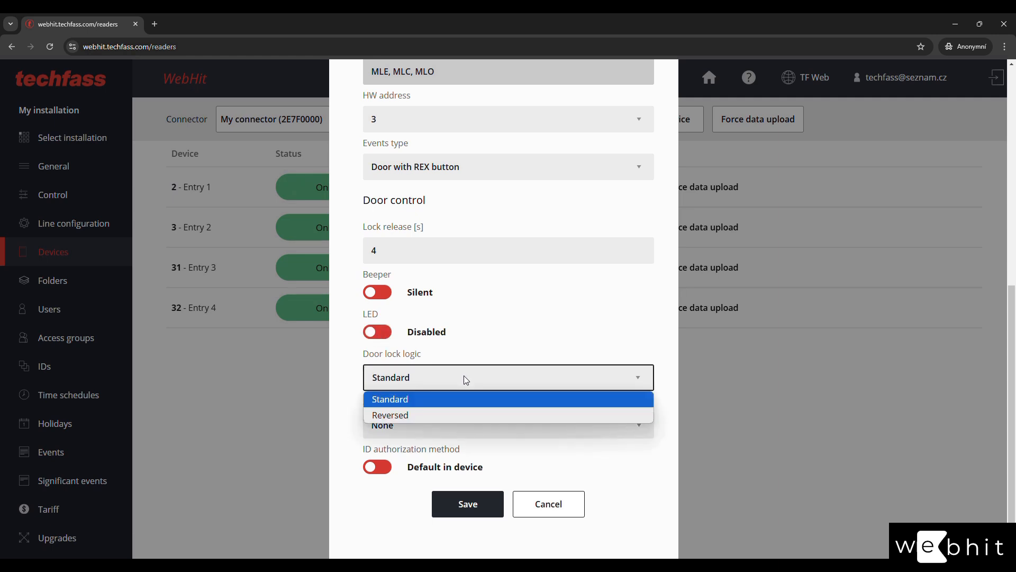
left_click(453, 405)
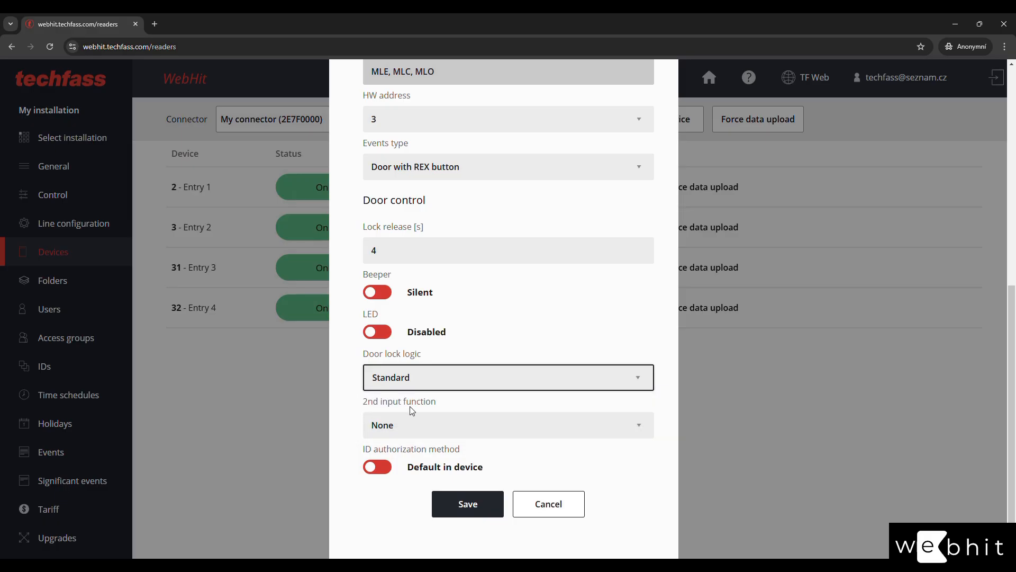
left_click(469, 423)
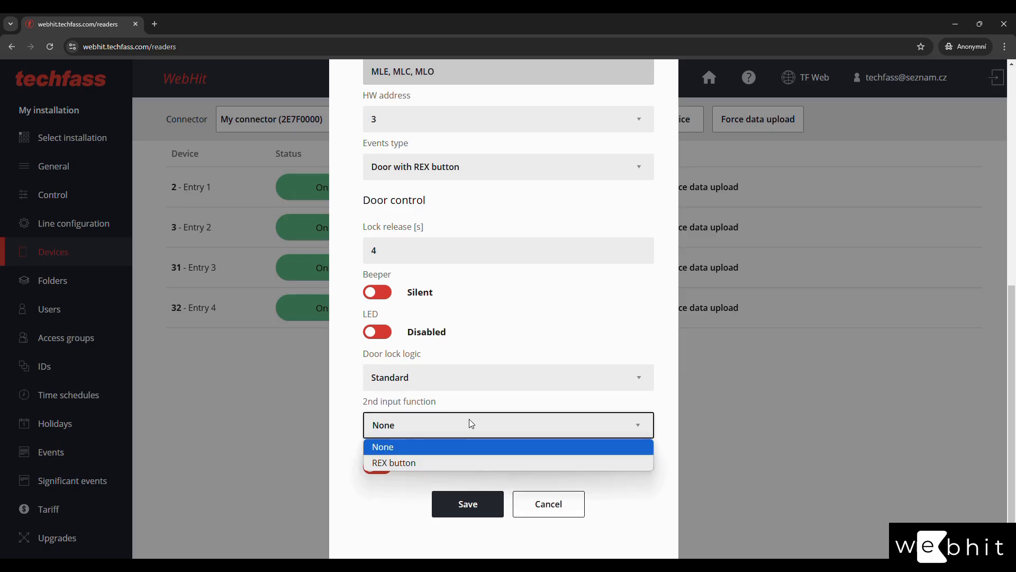
left_click(460, 462)
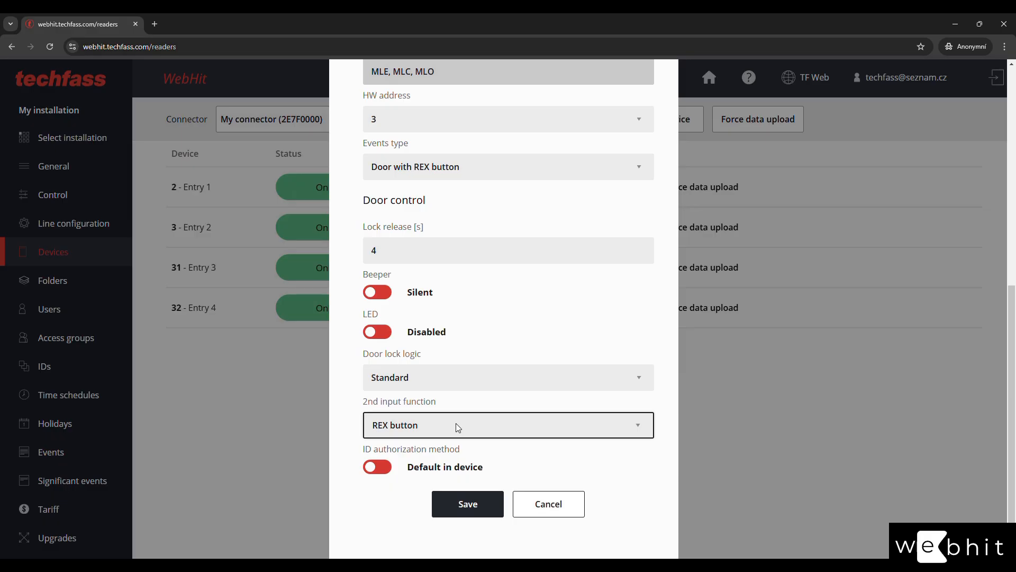
left_click(455, 424)
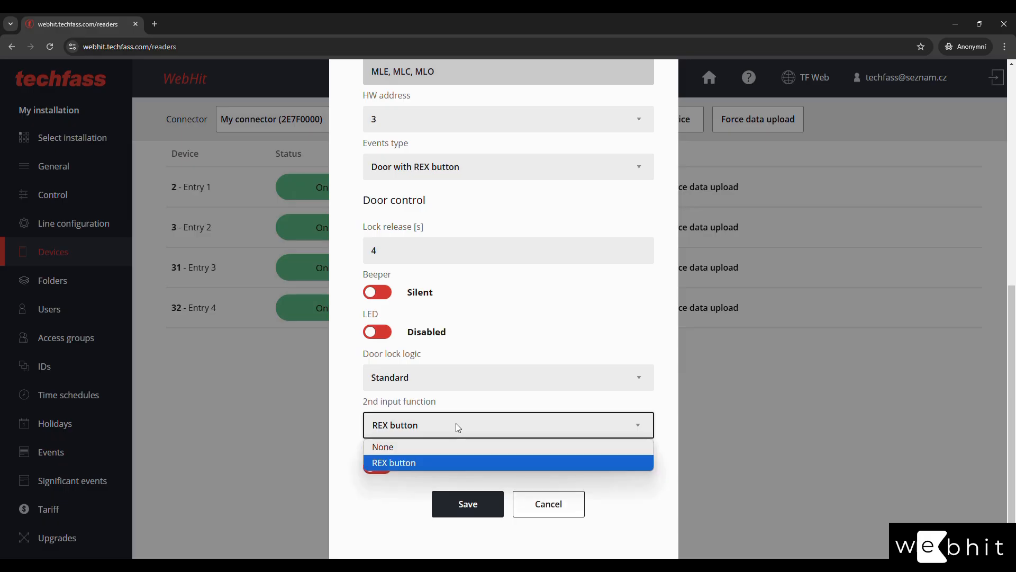
left_click(453, 464)
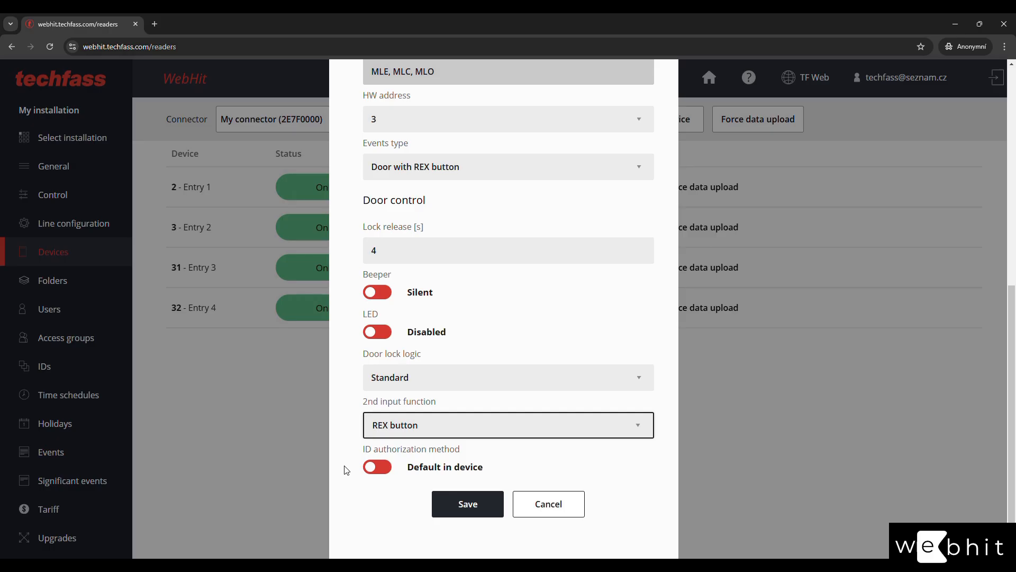
Leave ID authorization at Default in device and save the door settings.
left_click(375, 469)
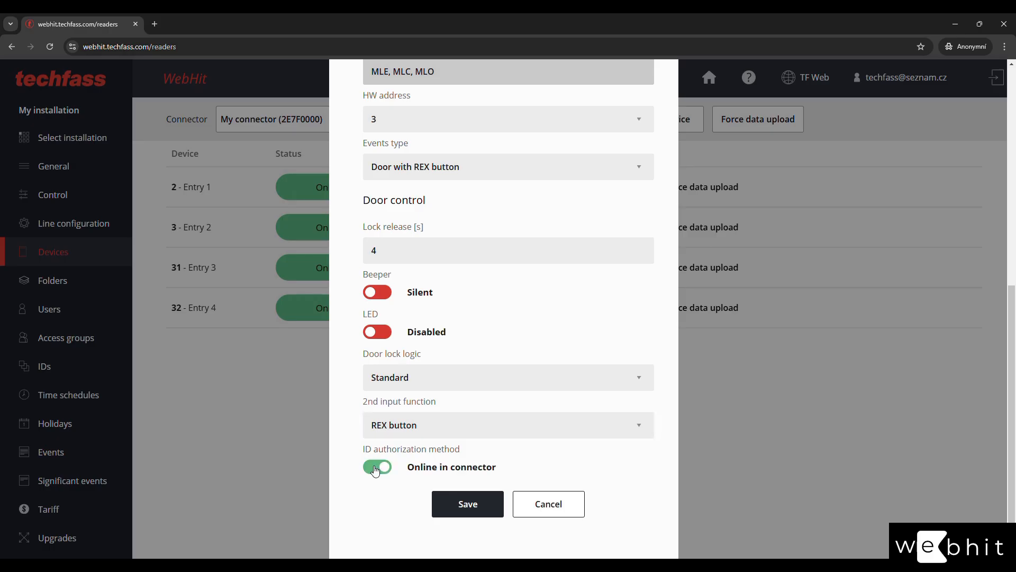
left_click(375, 469)
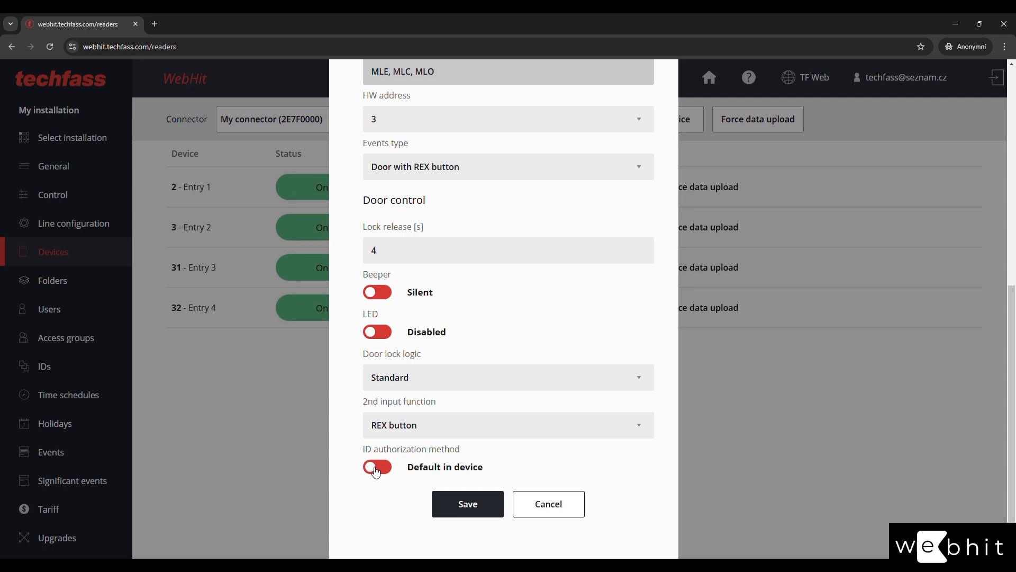
scroll(375, 470, "up", 3)
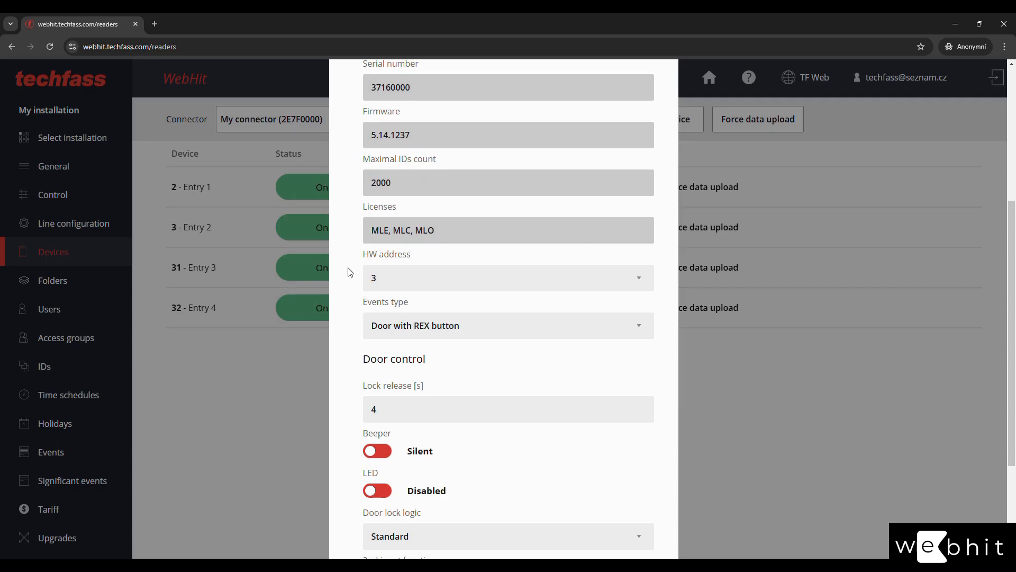
left_click_drag(417, 229, 455, 226)
left_click(421, 230)
scroll(355, 276, "down", 3)
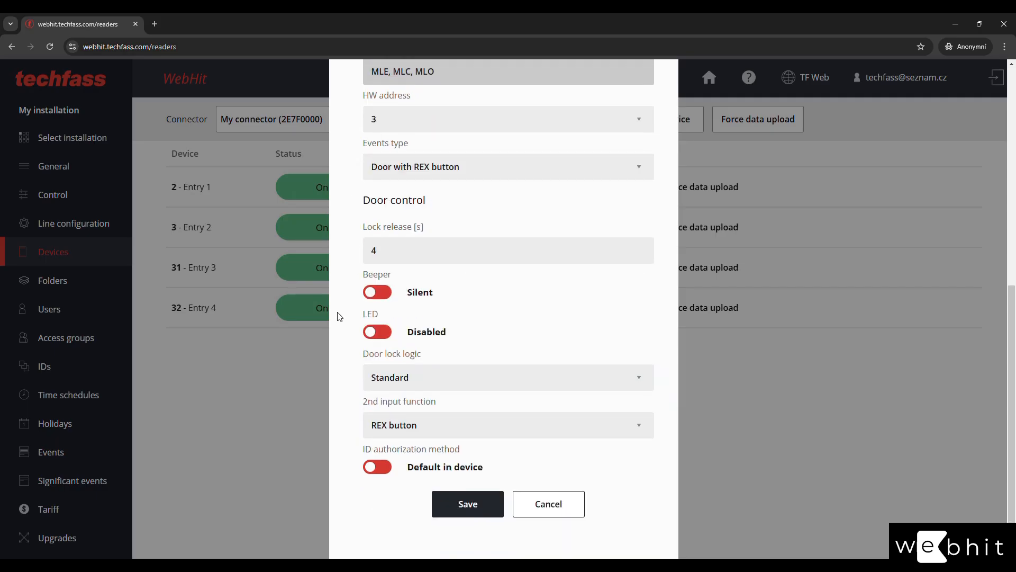
left_click(465, 505)
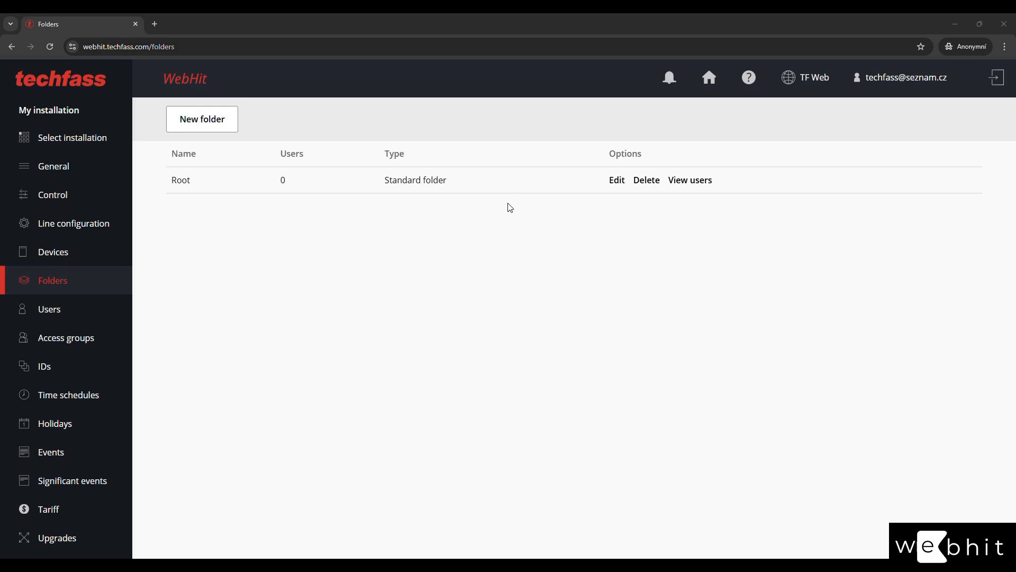
Start a new folder and replace its default name with 'My folder'.
left_click(218, 122)
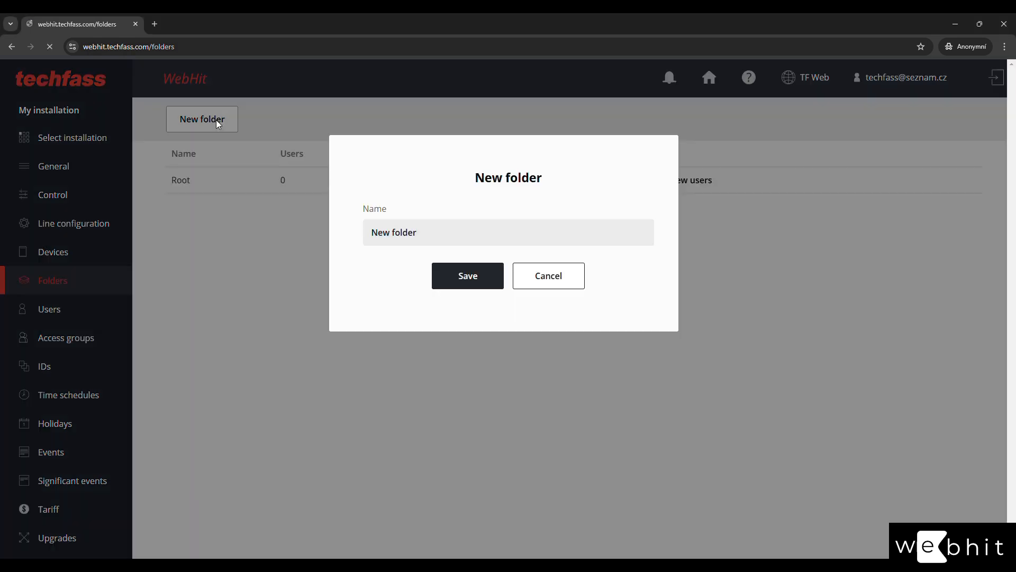
left_click_drag(478, 231, 305, 214)
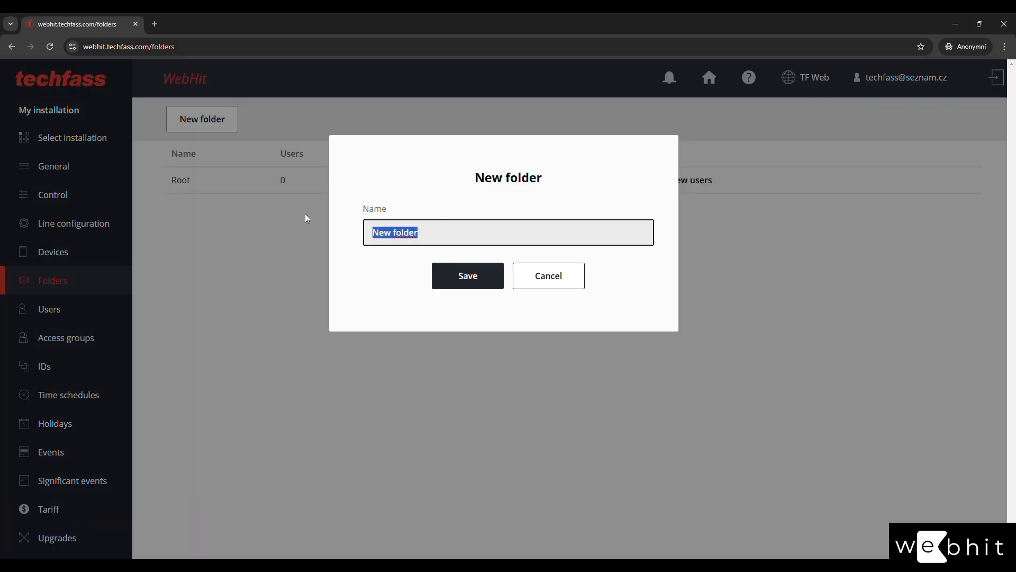
type("My folder")
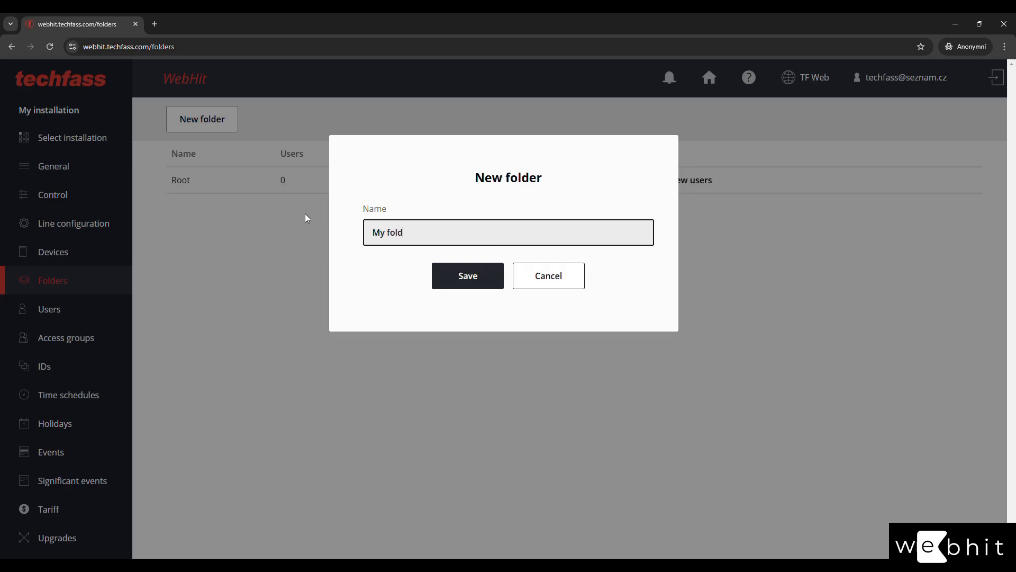
key("Return")
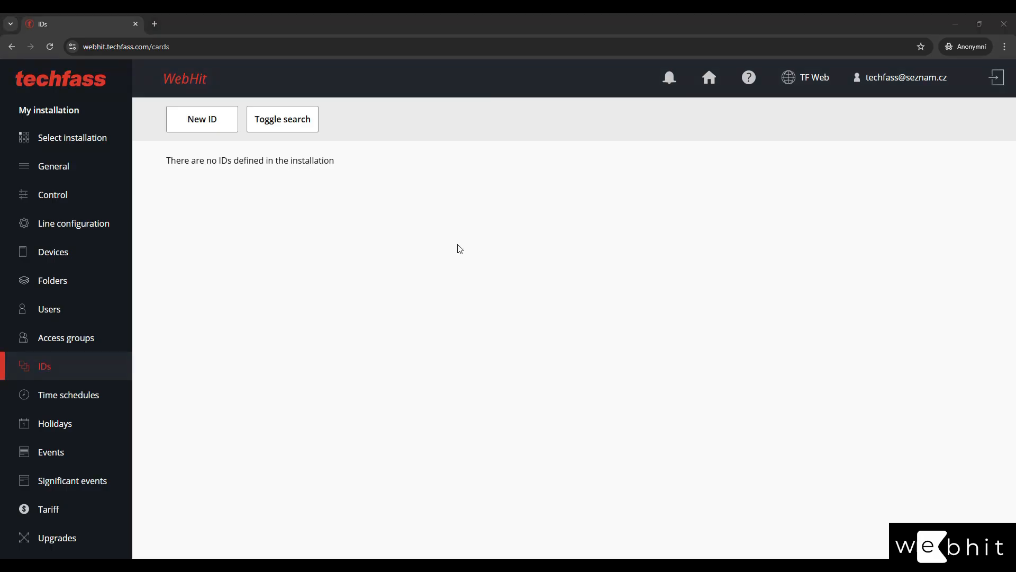
Add the ID 'Card 1234' of type Card, enter its card code, and save it.
left_click(209, 128)
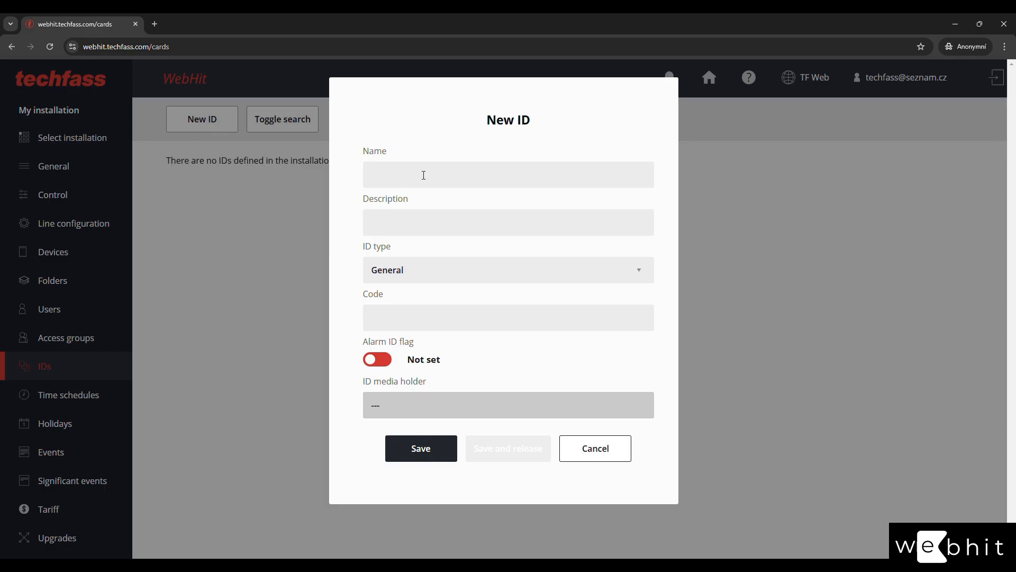
left_click(423, 175)
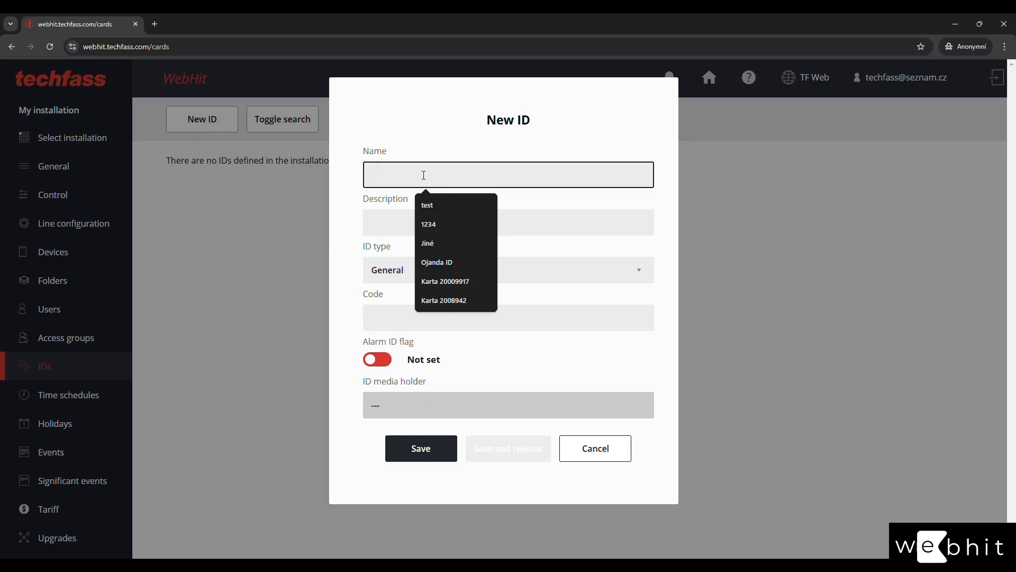
type("Card 1")
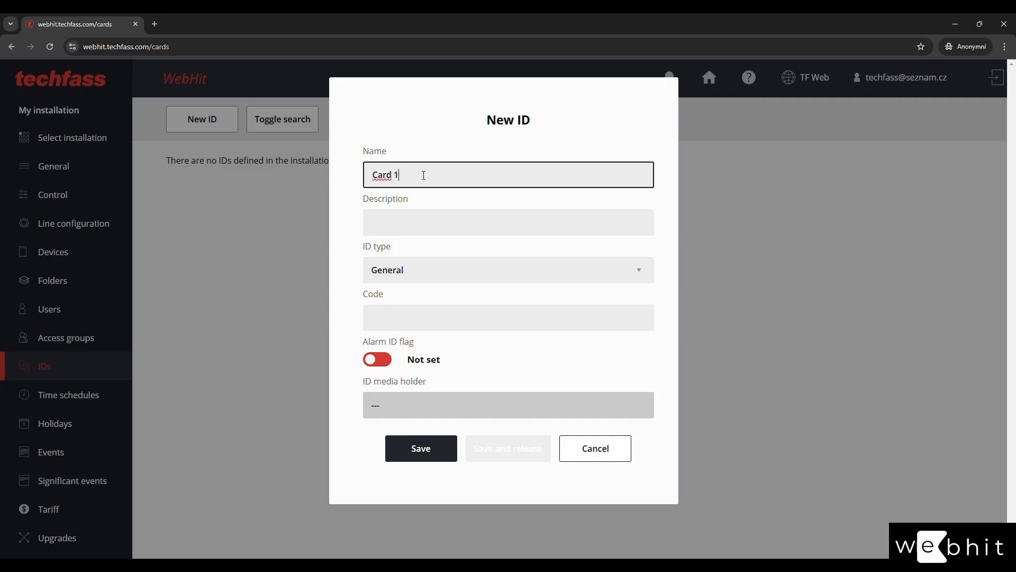
type("234")
key("Tab")
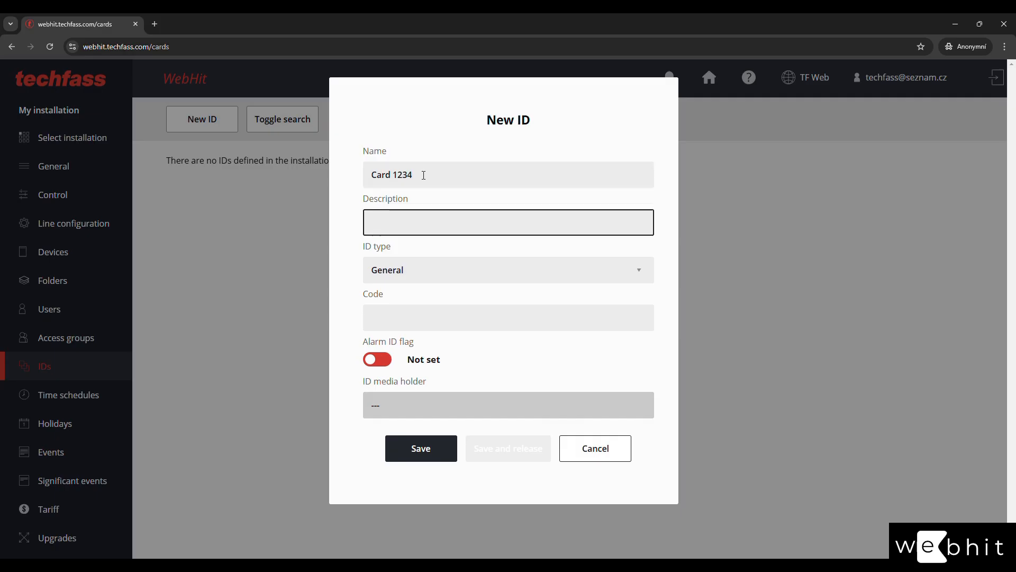
type("Card 1234")
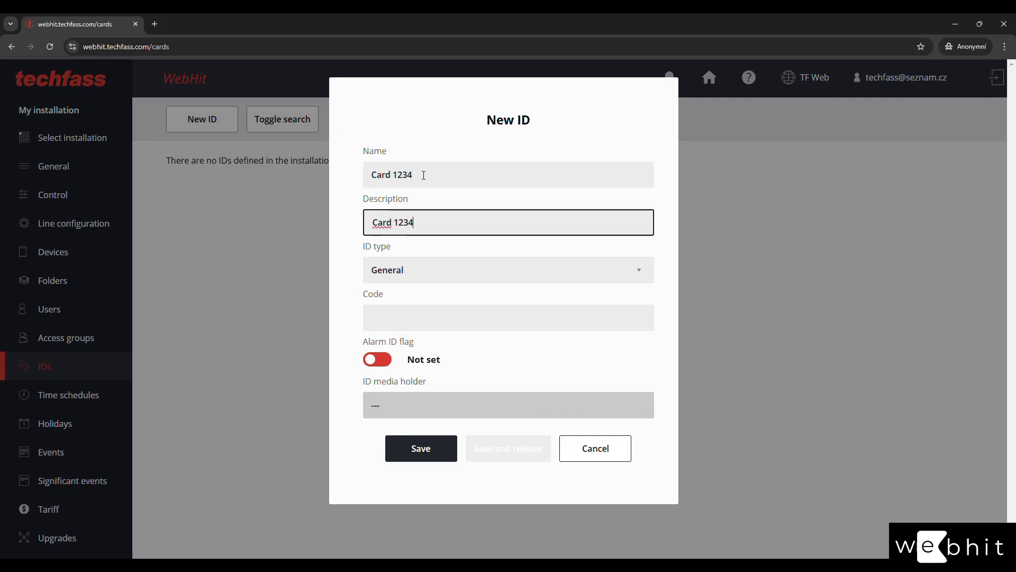
left_click(436, 272)
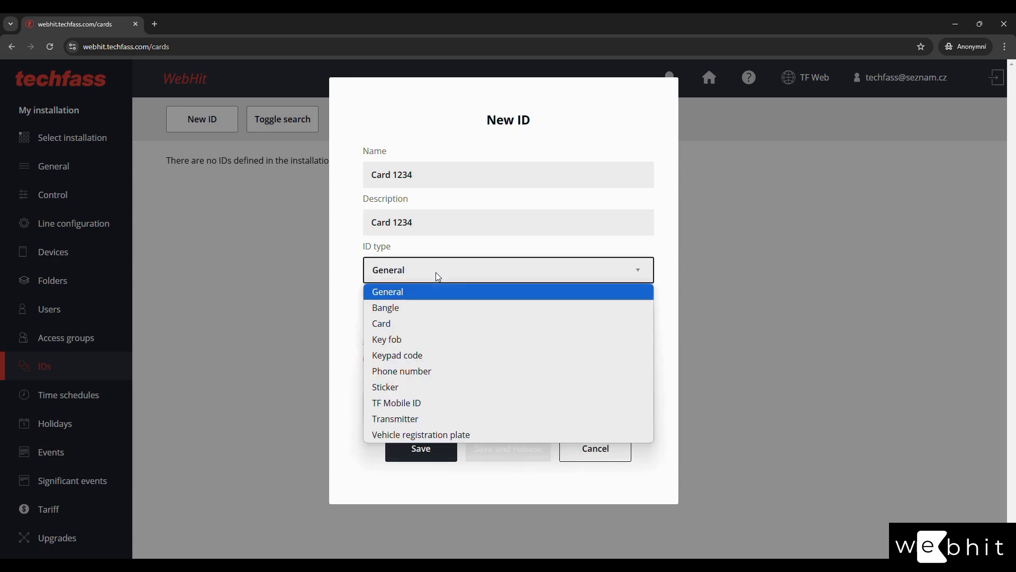
left_click(422, 323)
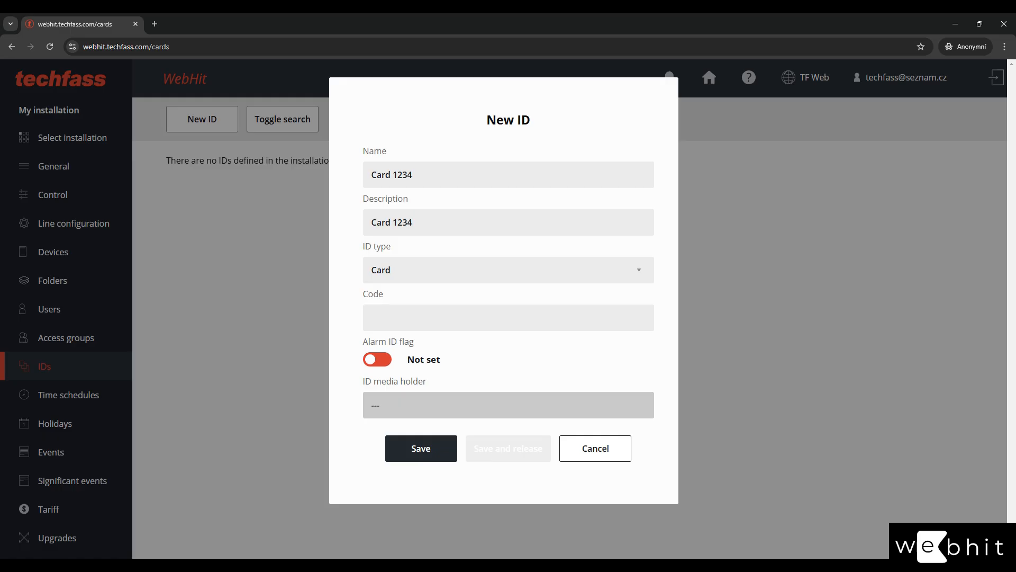
key("Tab")
left_click(420, 318)
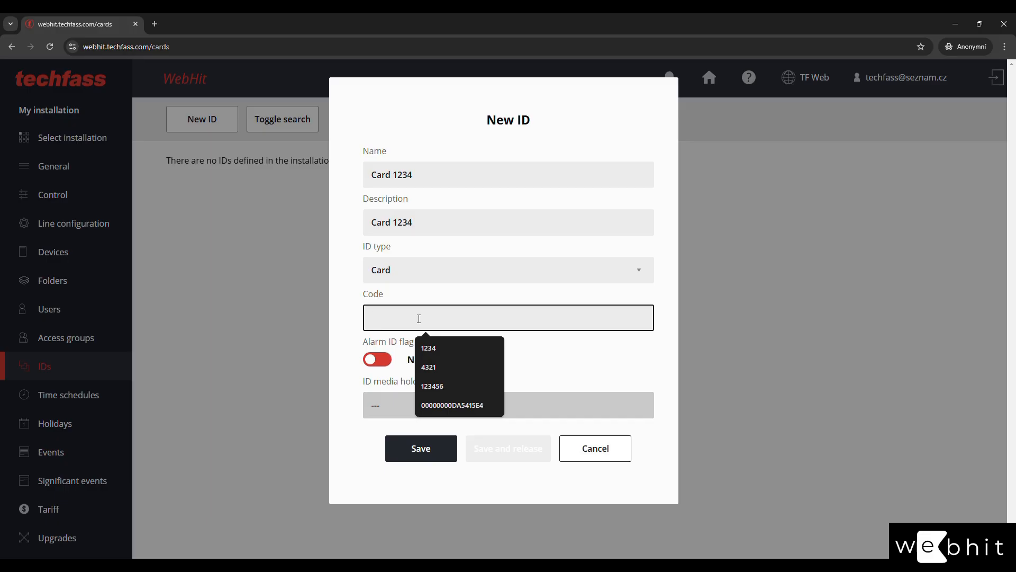
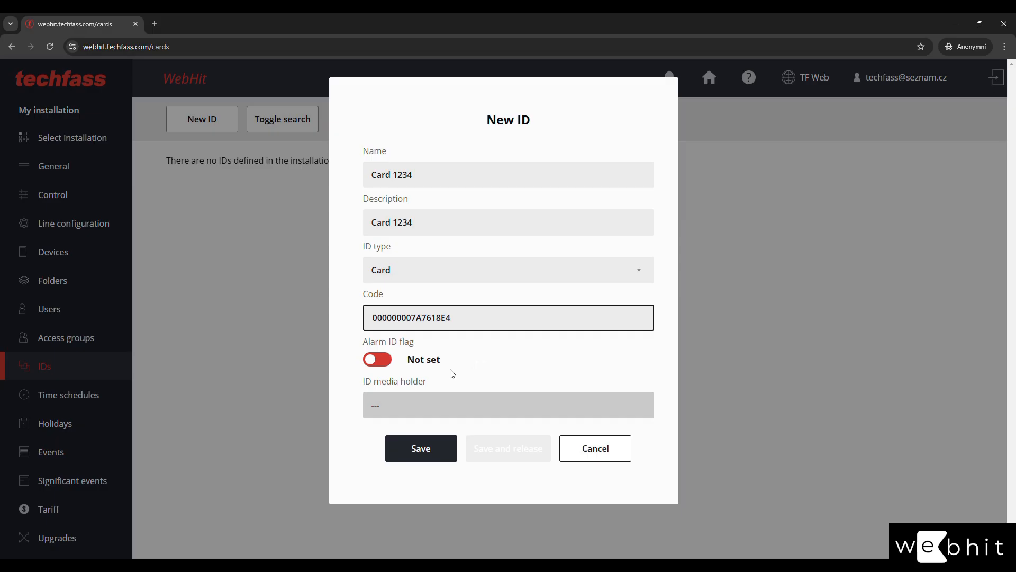
left_click(434, 450)
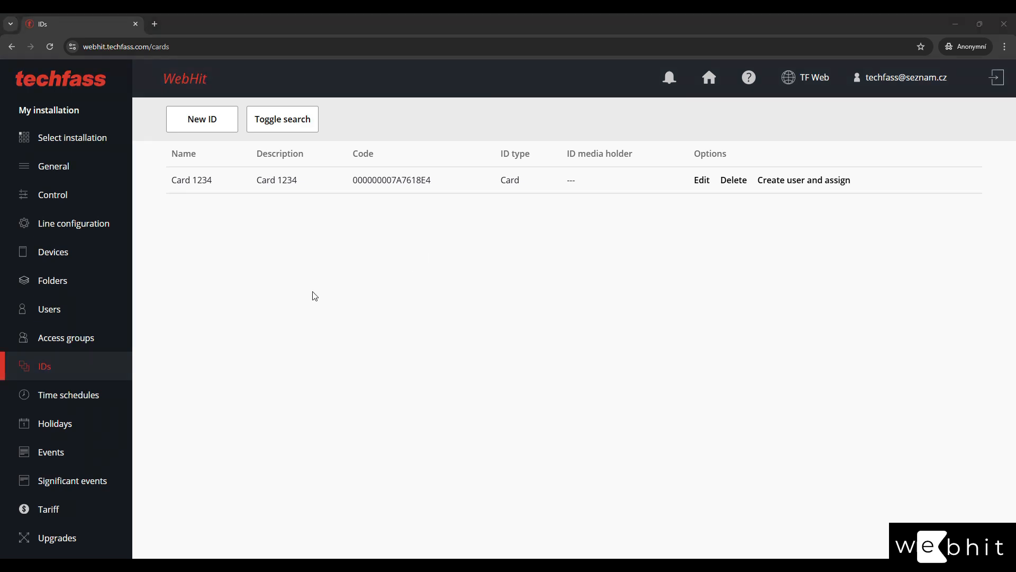
From the Unknown ID event, create ID 'Card 2345' with matching description, then return to IDs.
left_click(51, 452)
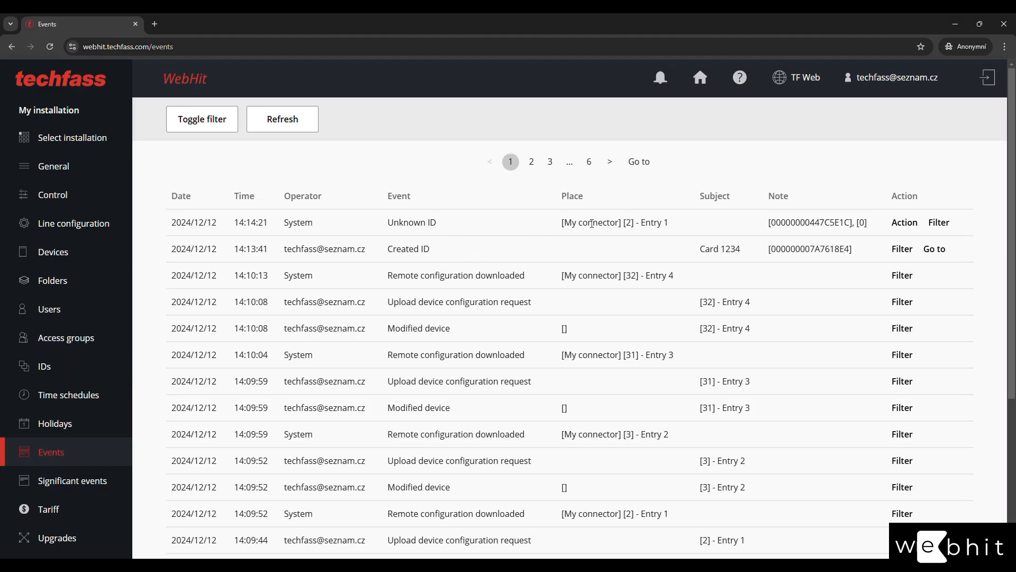
left_click(909, 226)
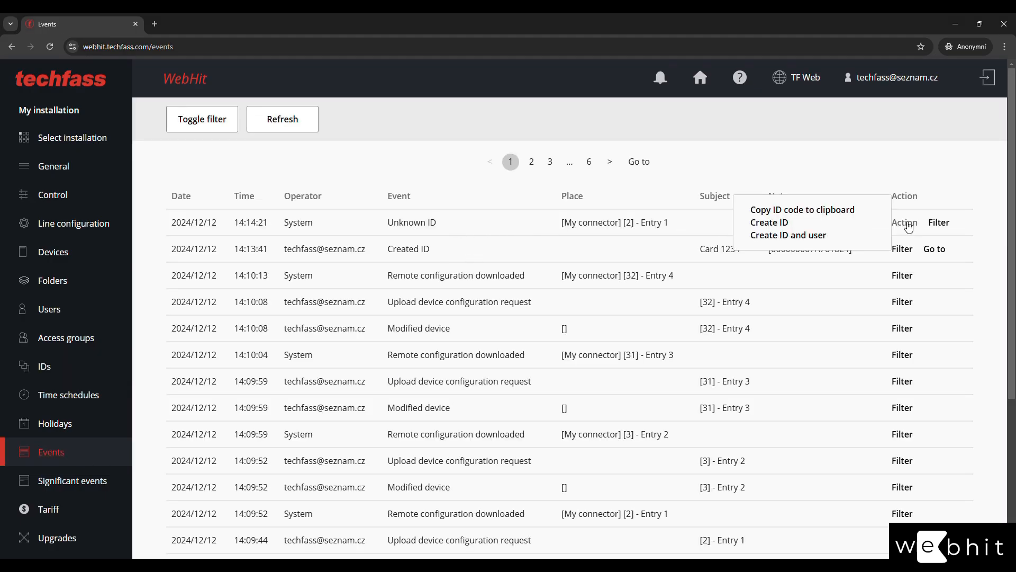
left_click(771, 222)
left_click(483, 199)
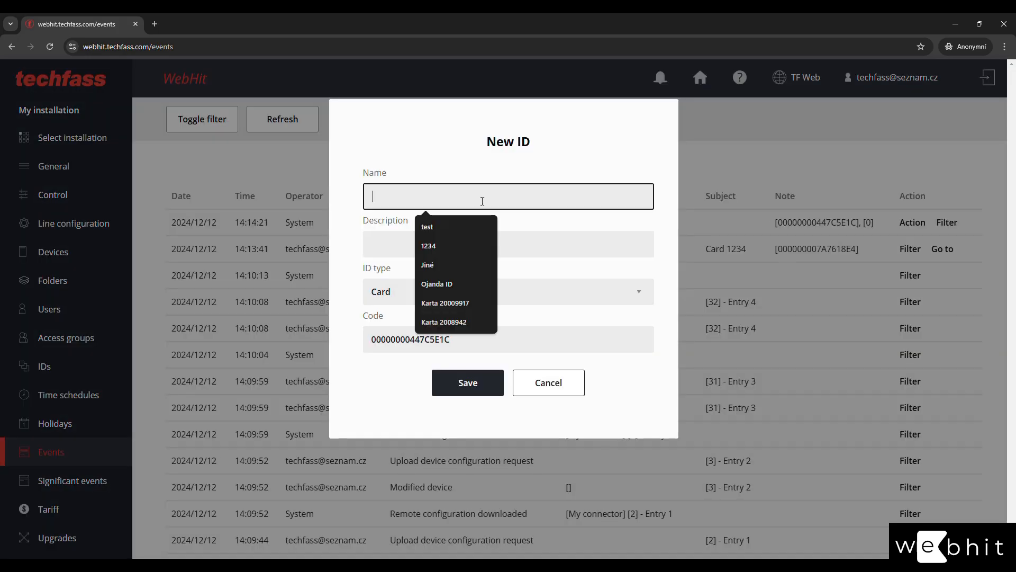
type("Card ")
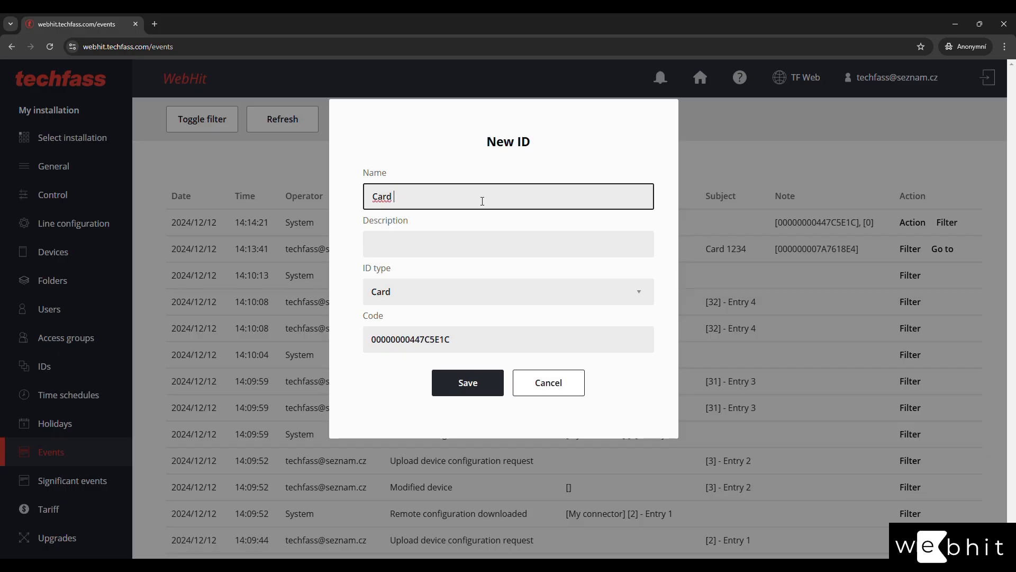
type("2345")
key("Tab")
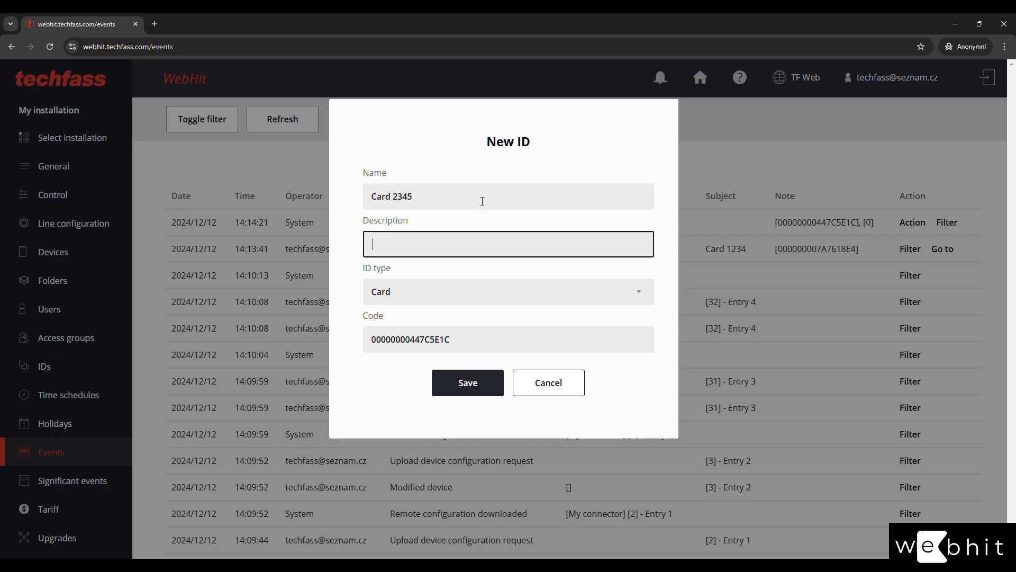
type("Card")
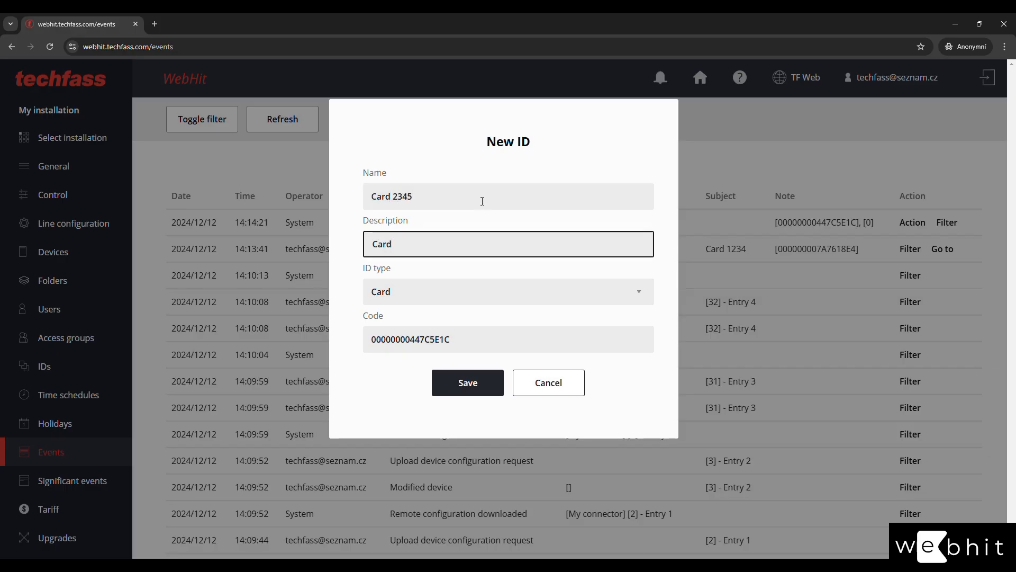
type(" 2345")
left_click(465, 386)
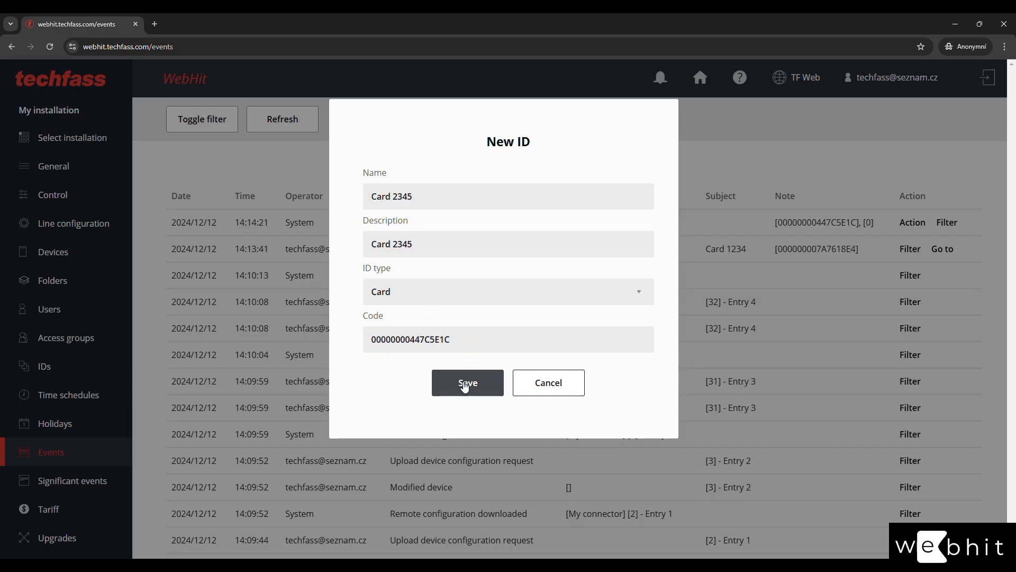
left_click(51, 373)
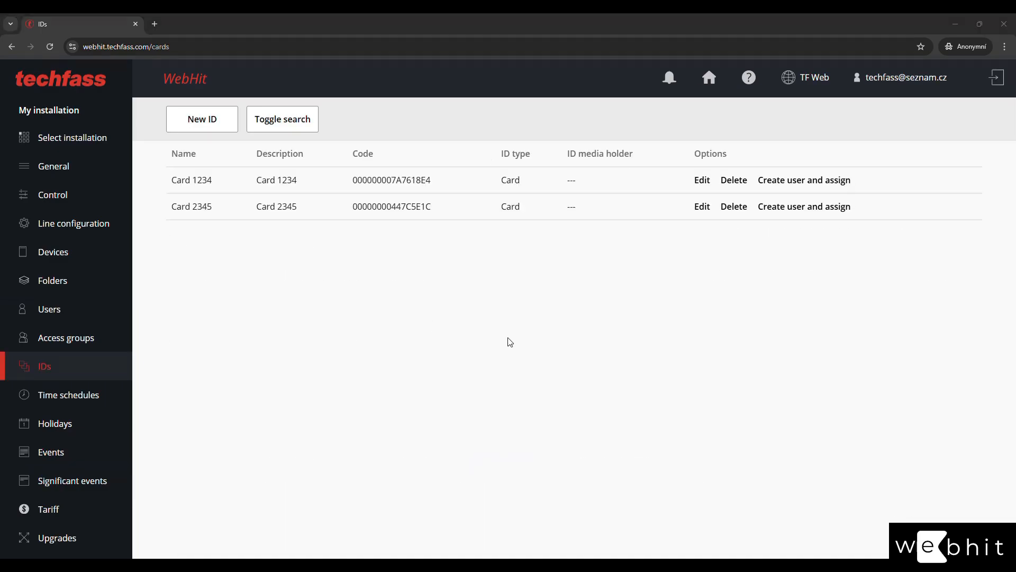
Add keypad-code ID 'Code 9876' with its code, alarm ID flag left off, and save it.
left_click(199, 123)
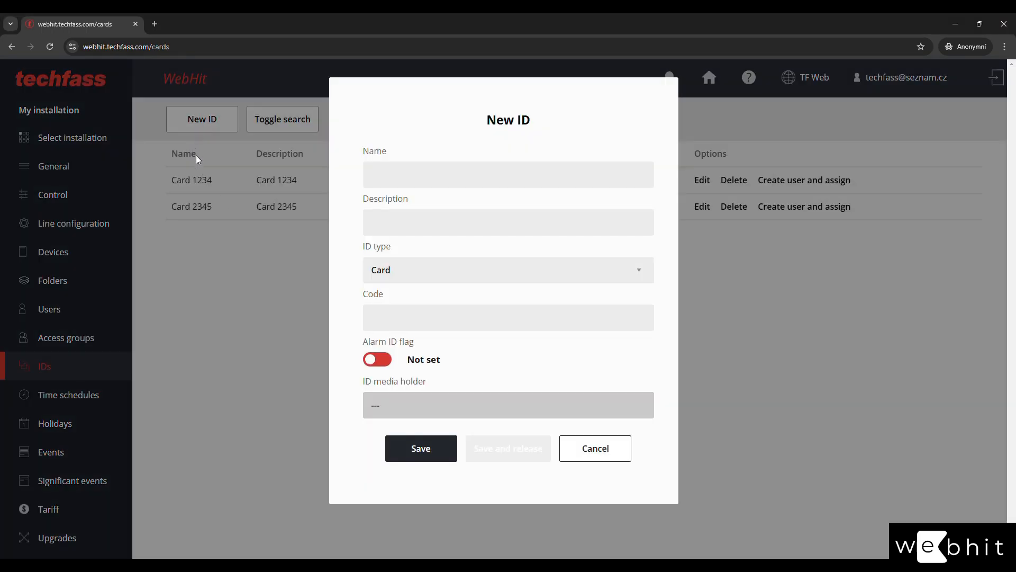
left_click(419, 175)
type("Cod")
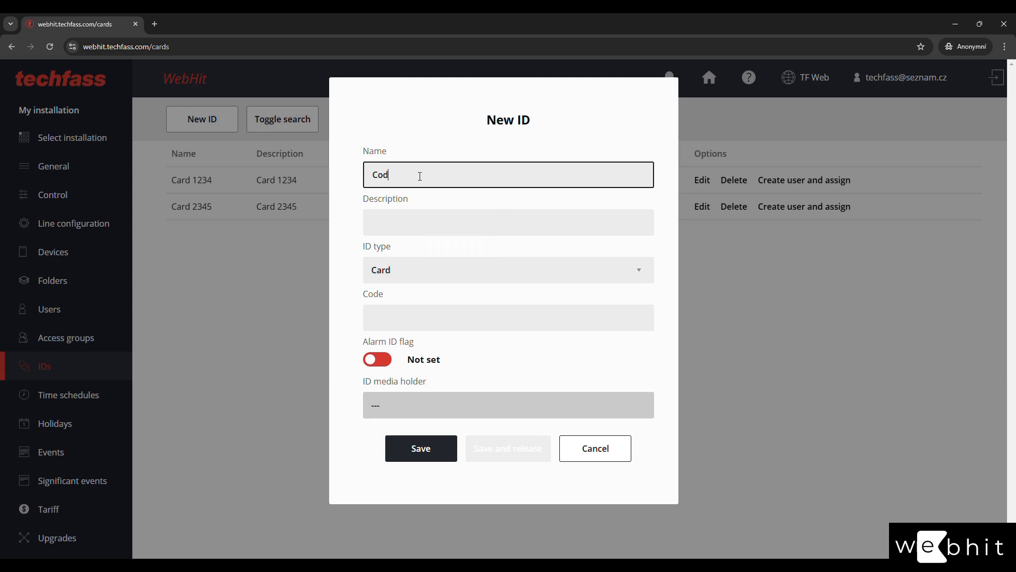
type("e 9876")
key("Tab")
type("Code 9876")
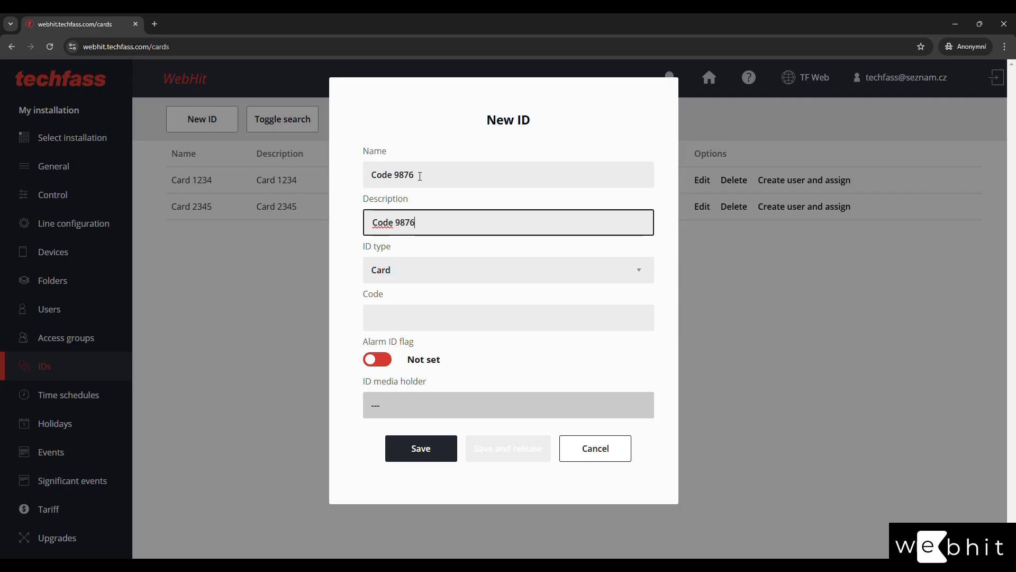
left_click(419, 268)
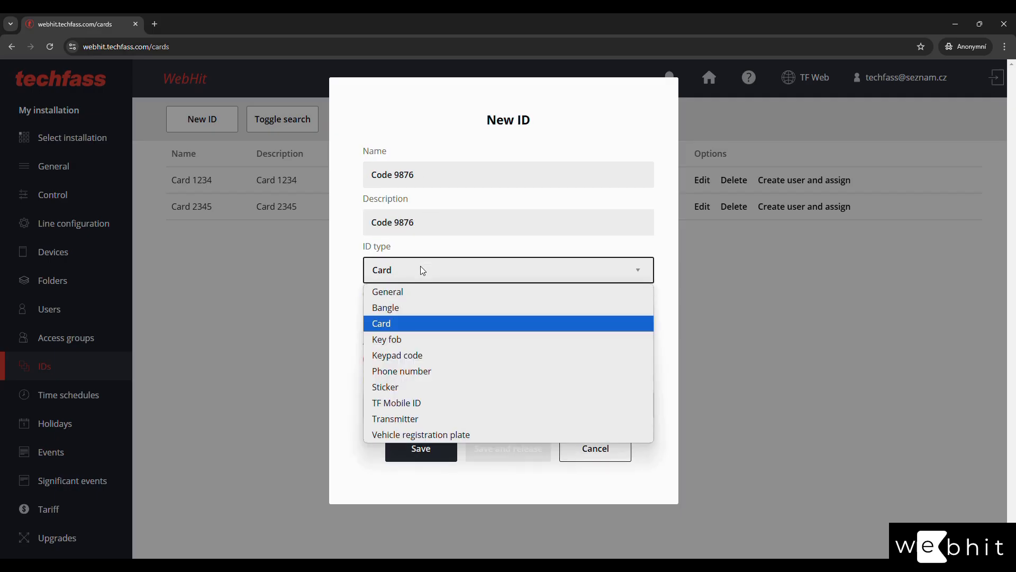
left_click(419, 355)
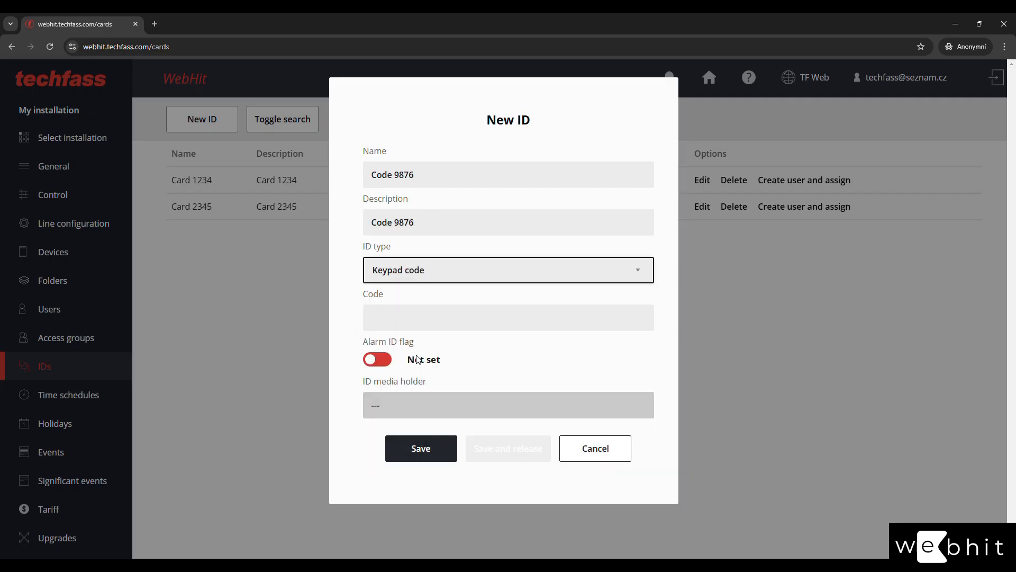
left_click(419, 324)
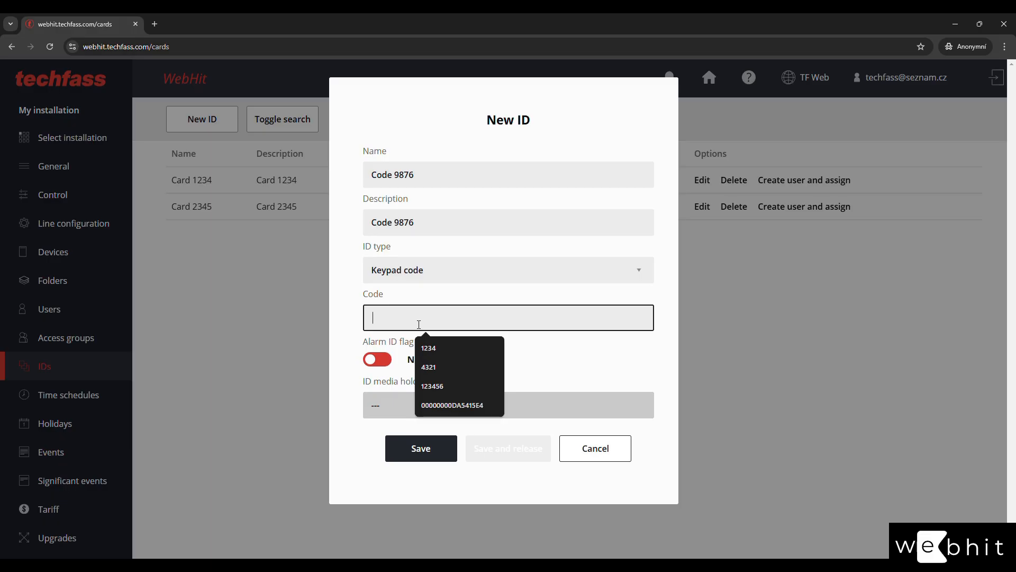
type("9876")
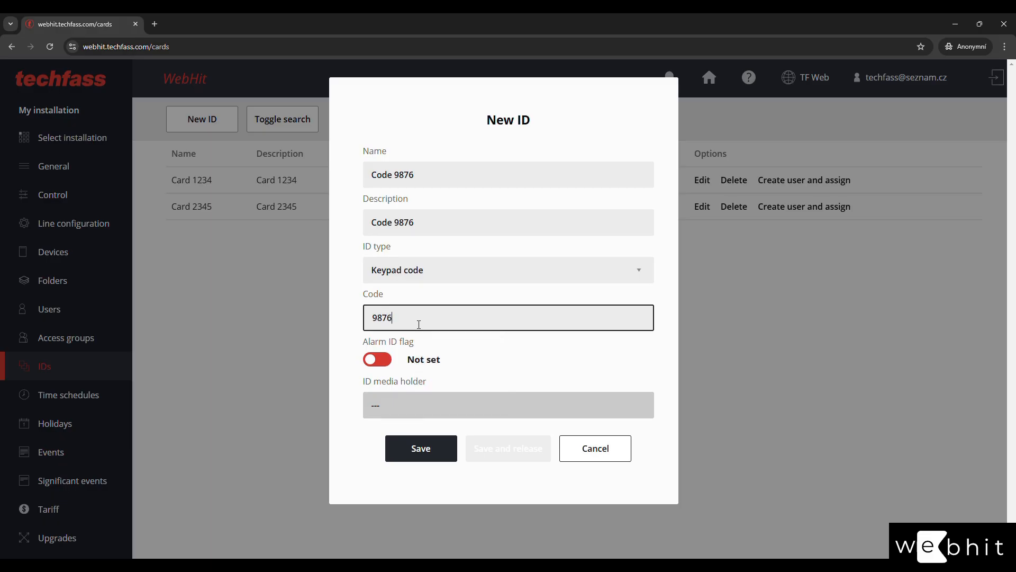
left_click(378, 360)
left_click(527, 368)
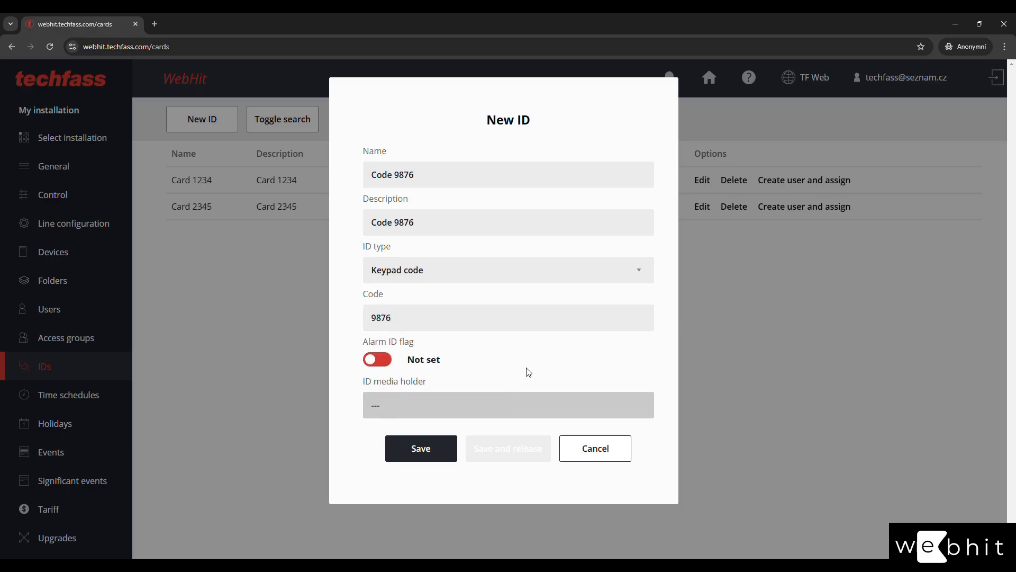
left_click(436, 453)
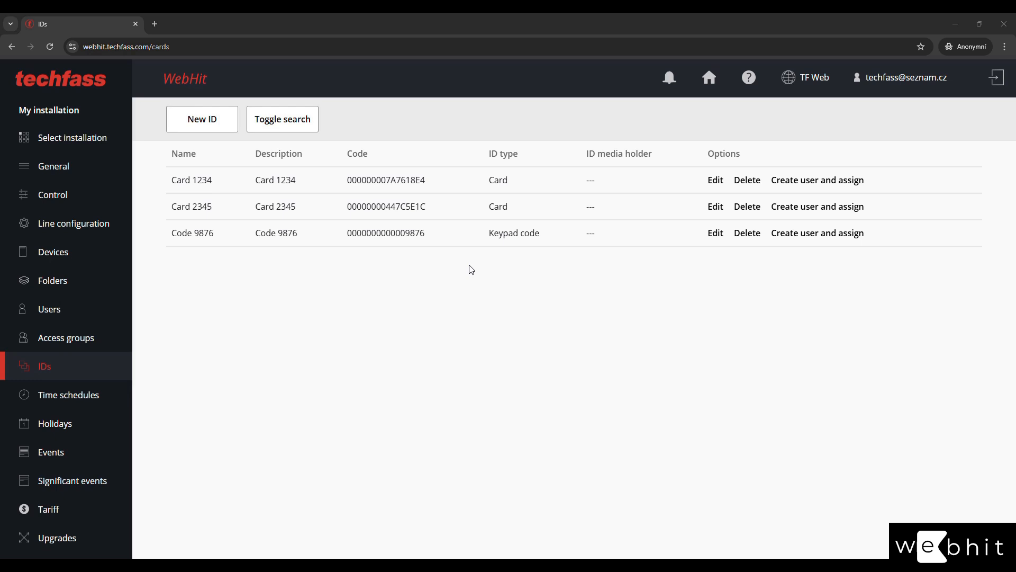
Show the IDs search filters (card, name, description, code, ID type, media holder), leaving all unset.
left_click(279, 127)
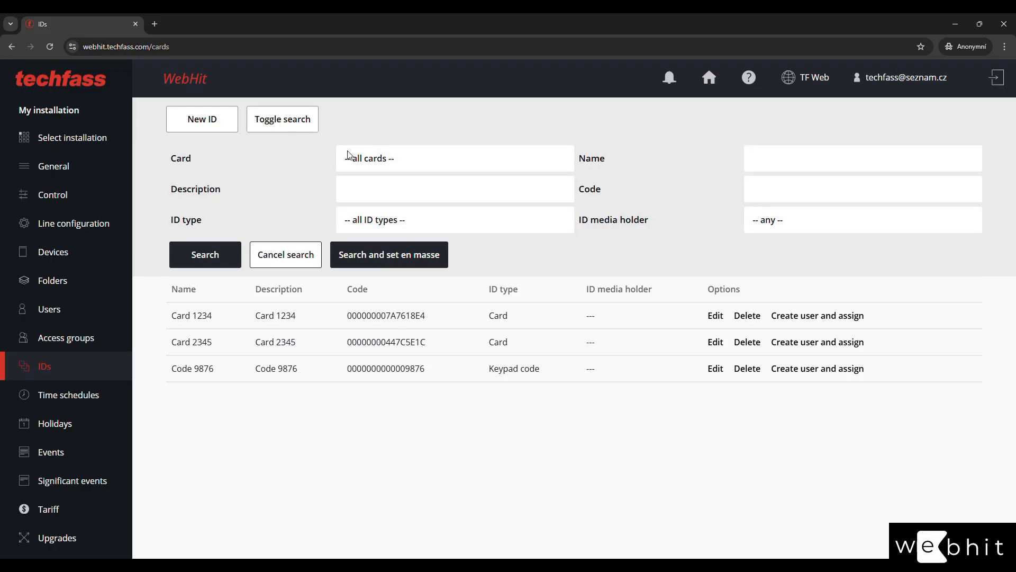
left_click(510, 168)
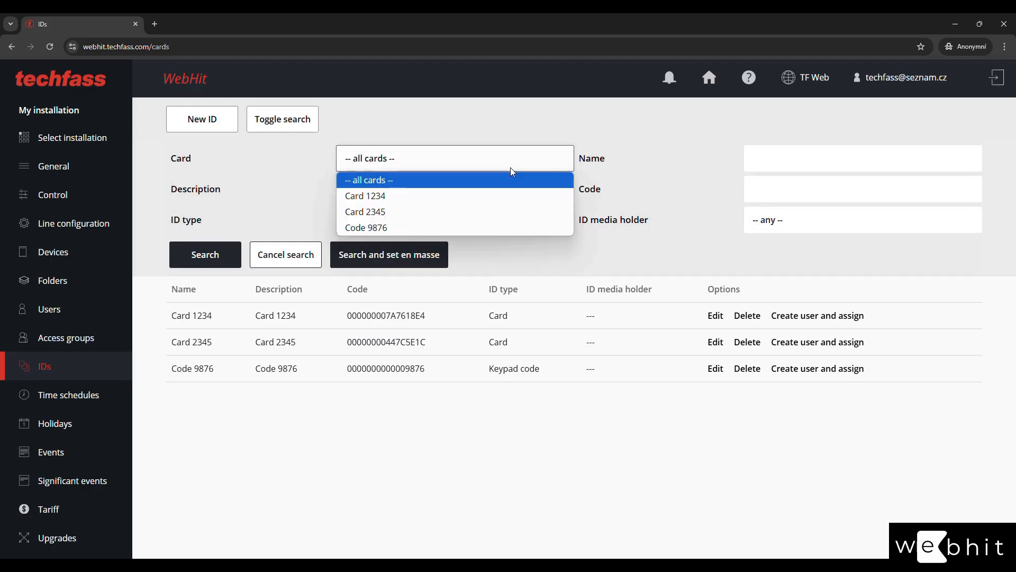
left_click(510, 167)
left_click(789, 165)
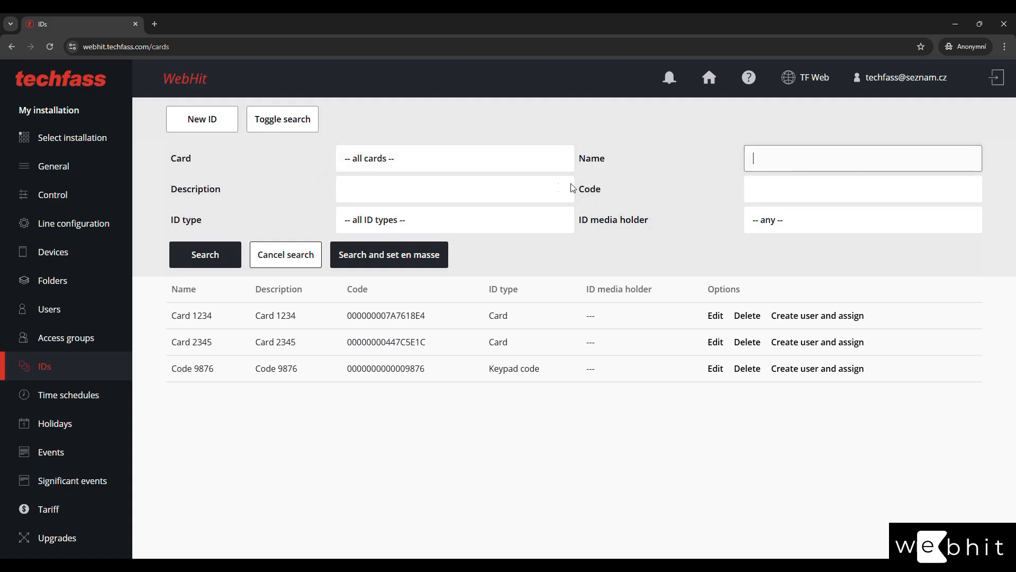
left_click(553, 189)
left_click(765, 184)
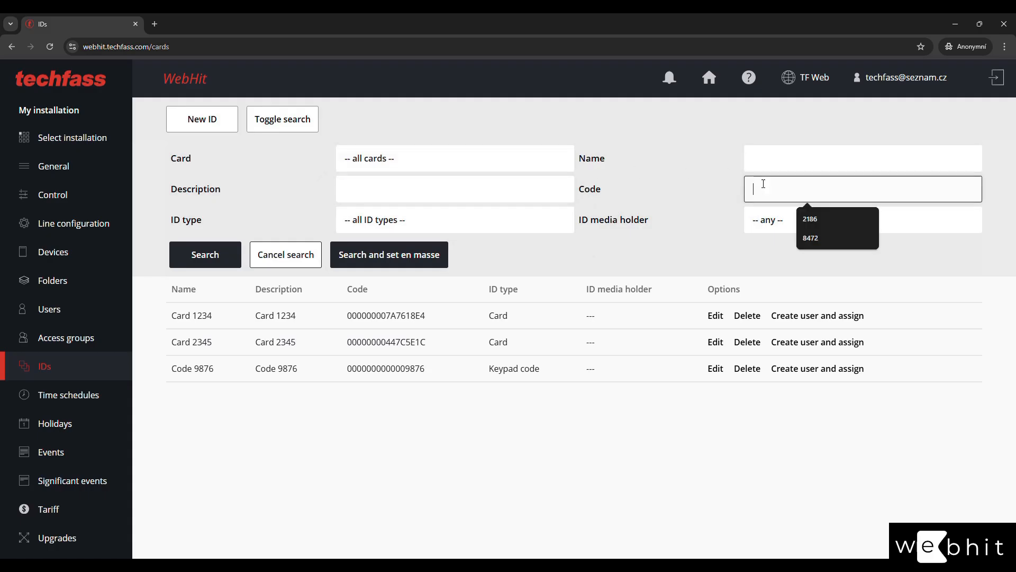
left_click(467, 216)
left_click(475, 236)
left_click(800, 219)
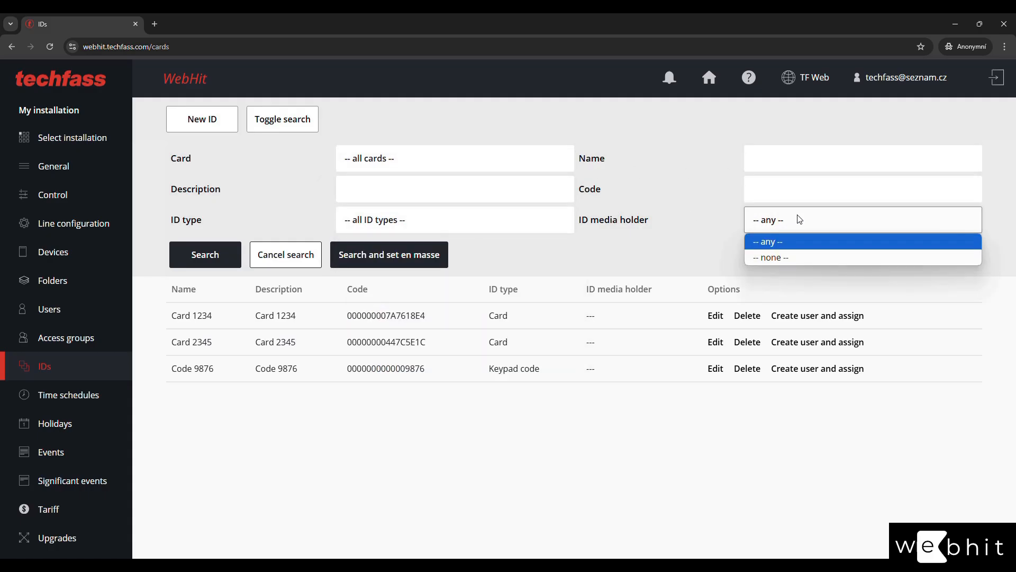
left_click(800, 219)
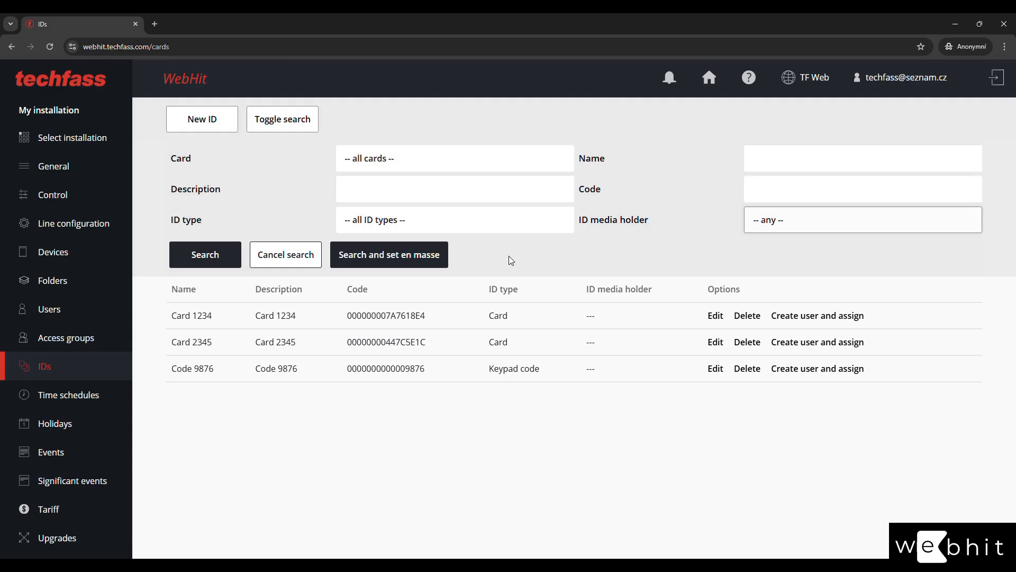
Review the en-masse user-creation action for My folder, cancel it, and close the search filters.
left_click(388, 257)
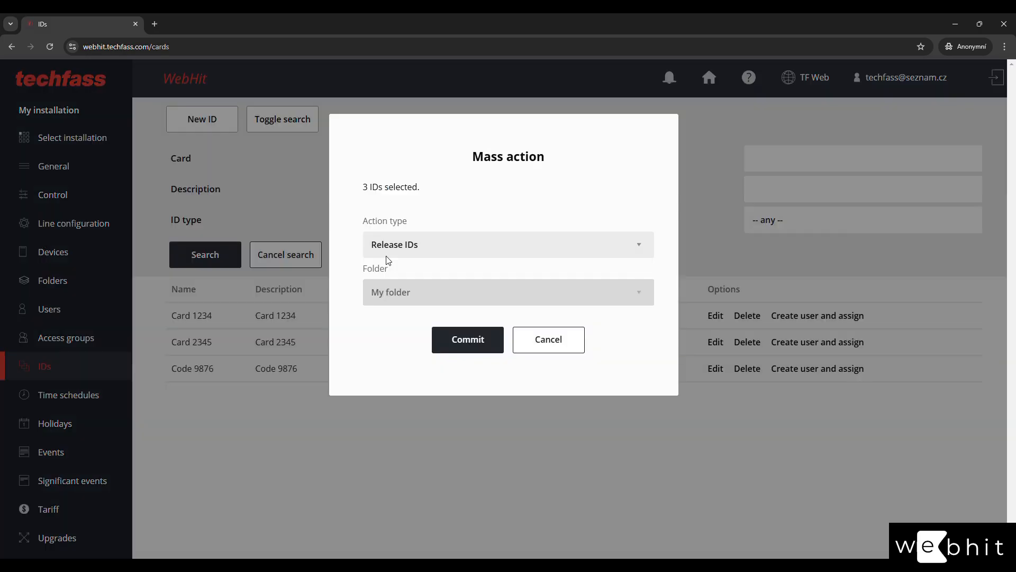
left_click(498, 247)
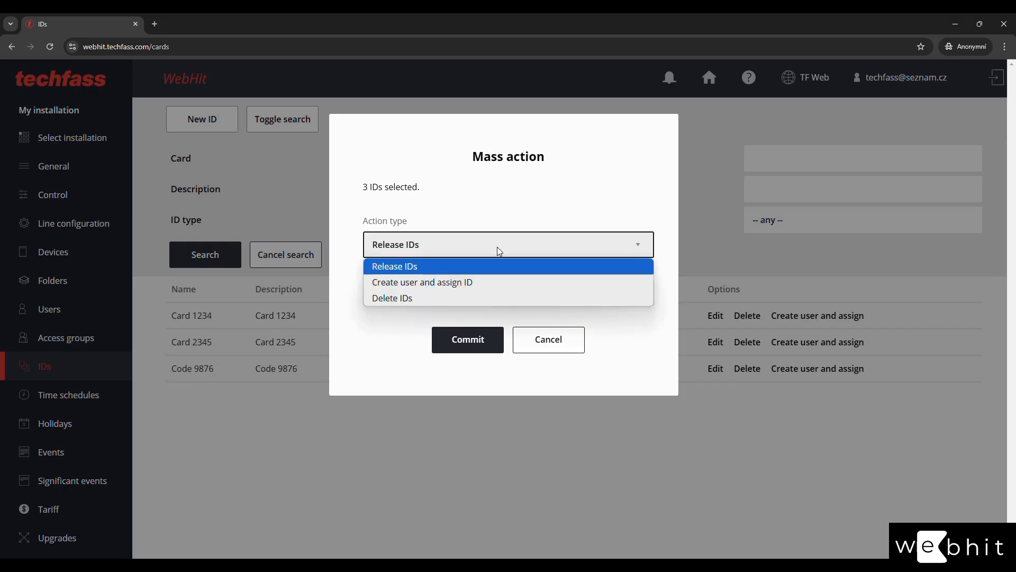
left_click(491, 283)
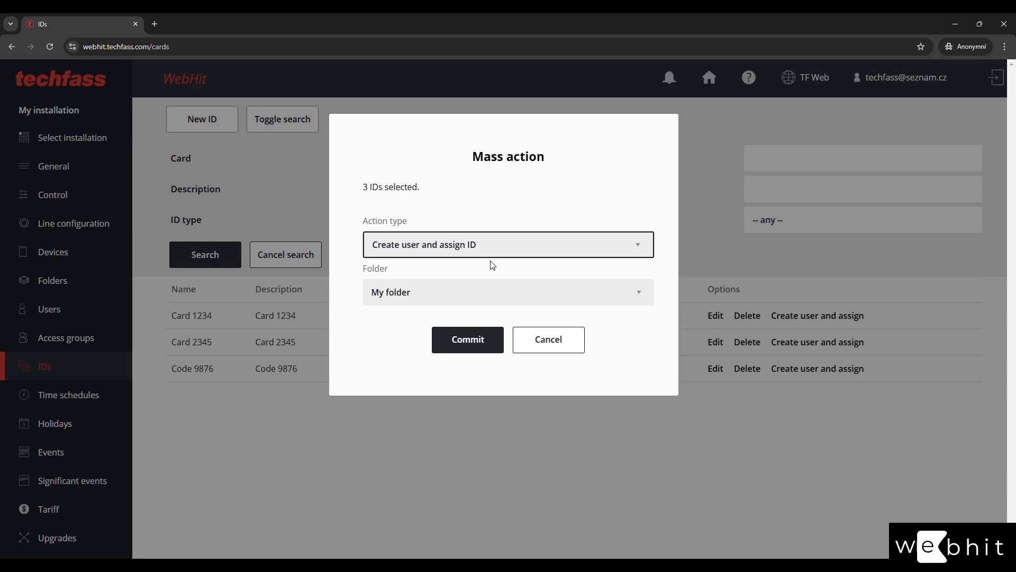
left_click(482, 294)
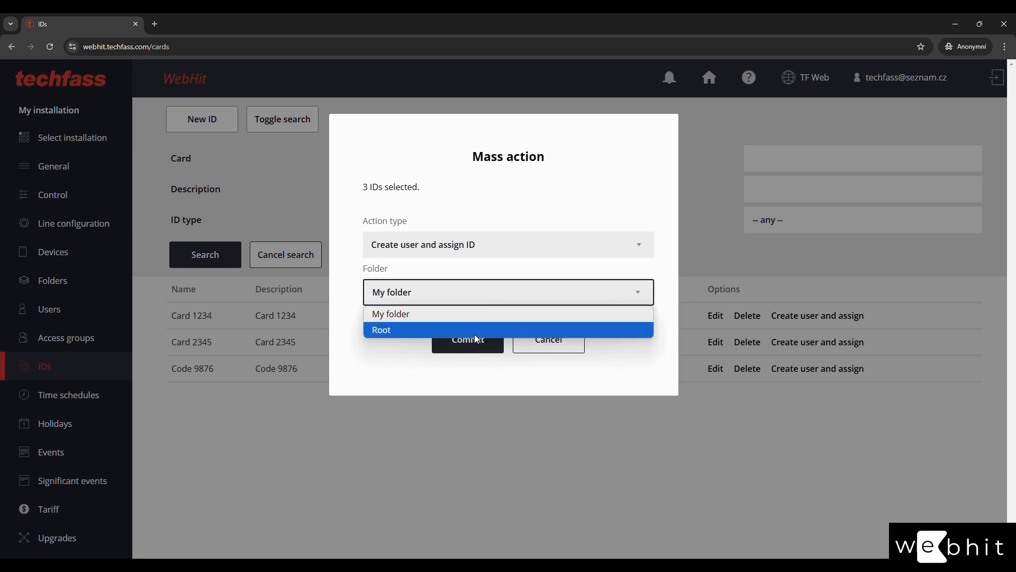
left_click(480, 318)
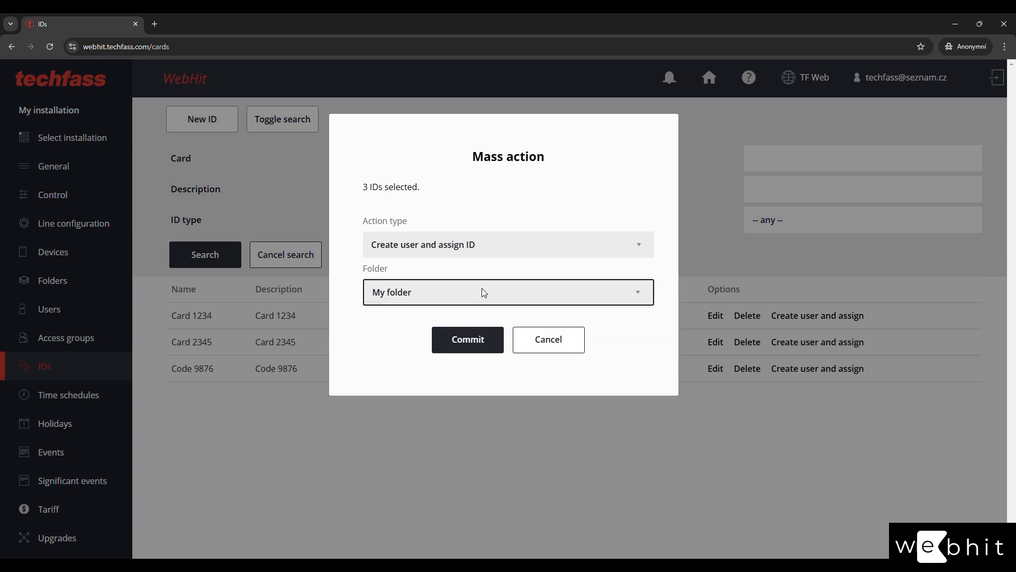
left_click(483, 240)
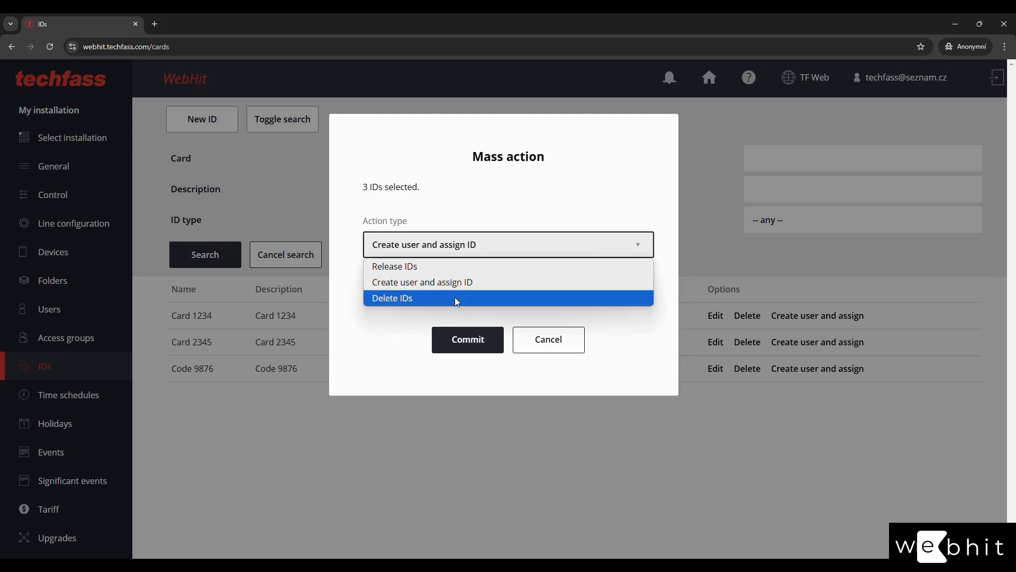
left_click(529, 321)
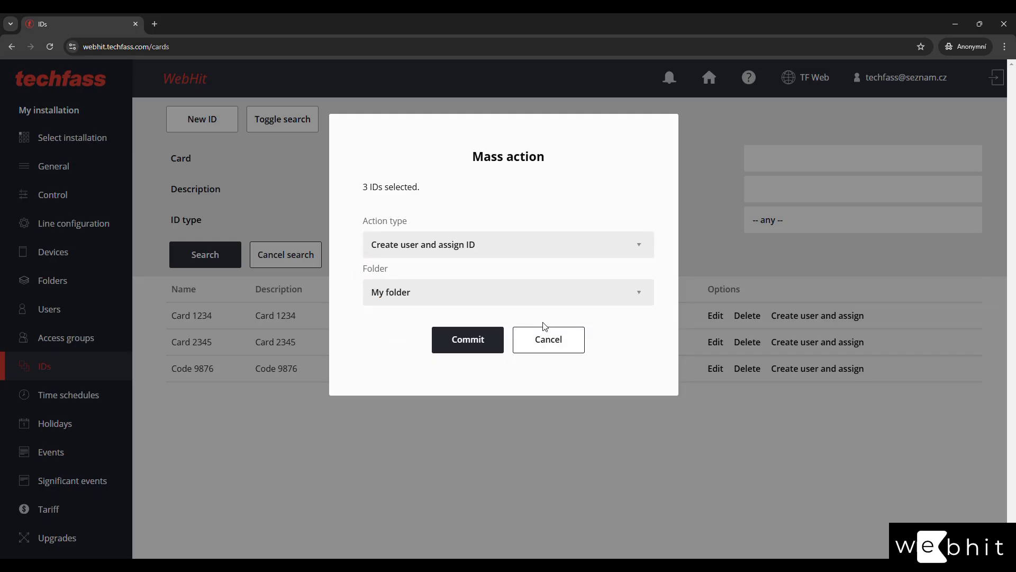
left_click(548, 340)
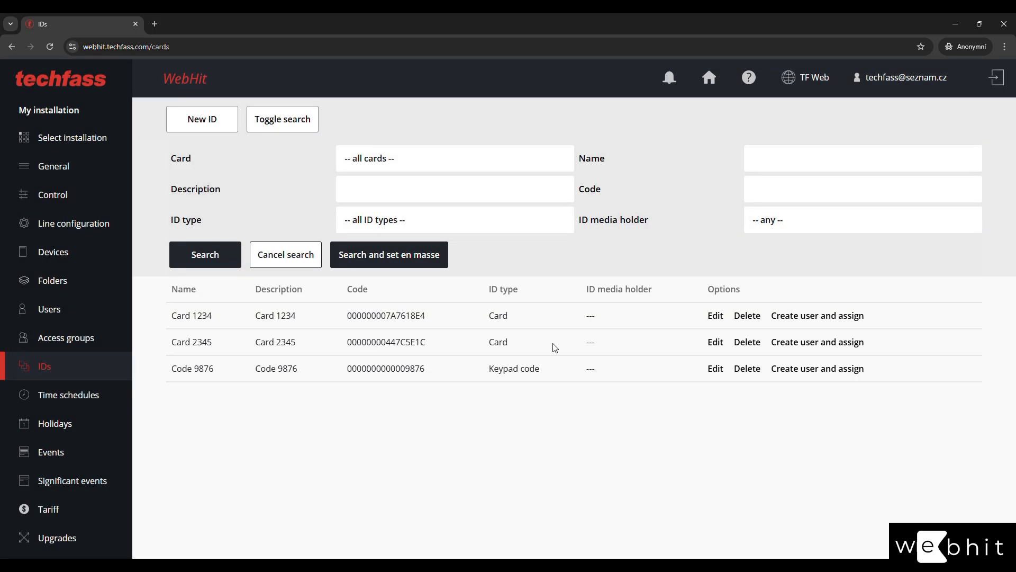
left_click(284, 260)
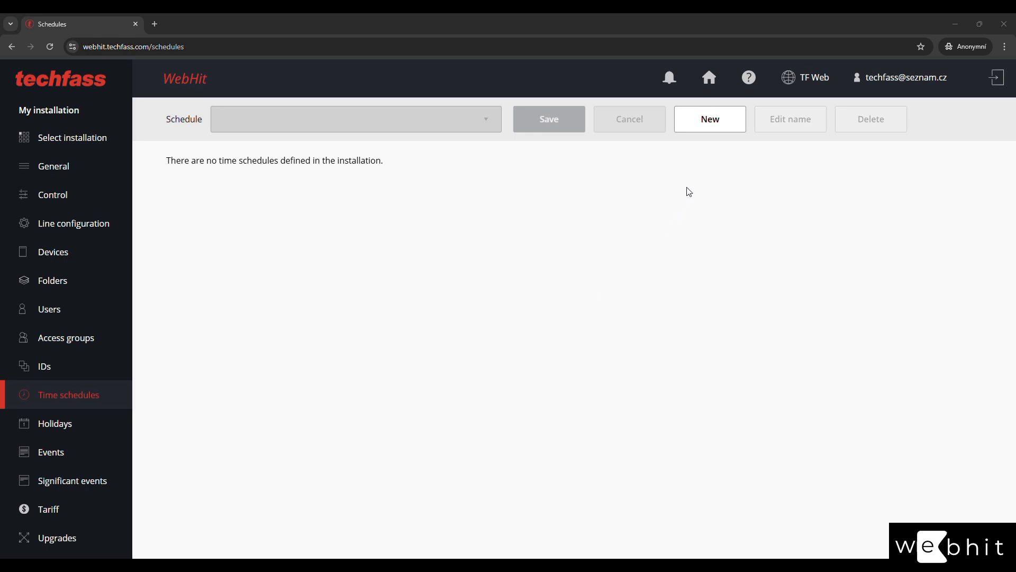
Create a new time schedule named 'My schedule'.
left_click(706, 131)
left_click(476, 232)
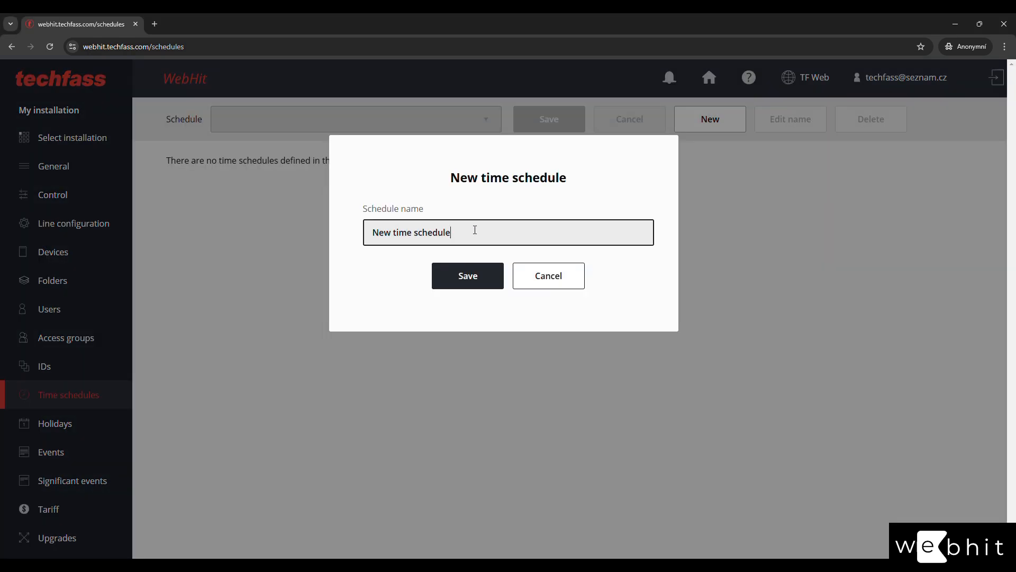
left_click_drag(476, 231, 179, 230)
type("M")
type("schedule")
left_click(450, 272)
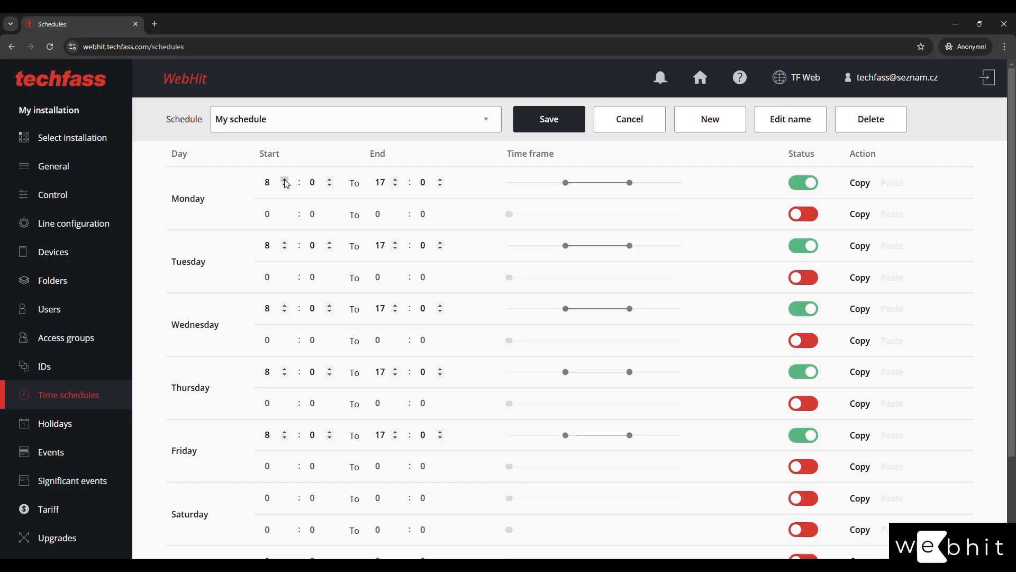
Set Monday to 7:00–19:00, copy it to Tuesday through Friday, and save.
left_click(285, 186)
double_click(395, 180)
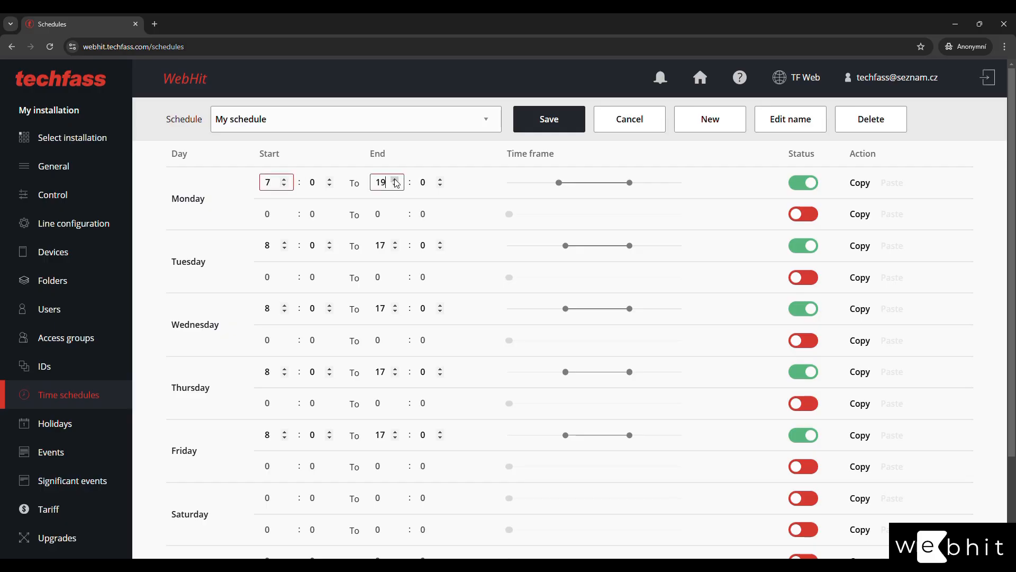
left_click(856, 186)
left_click(893, 246)
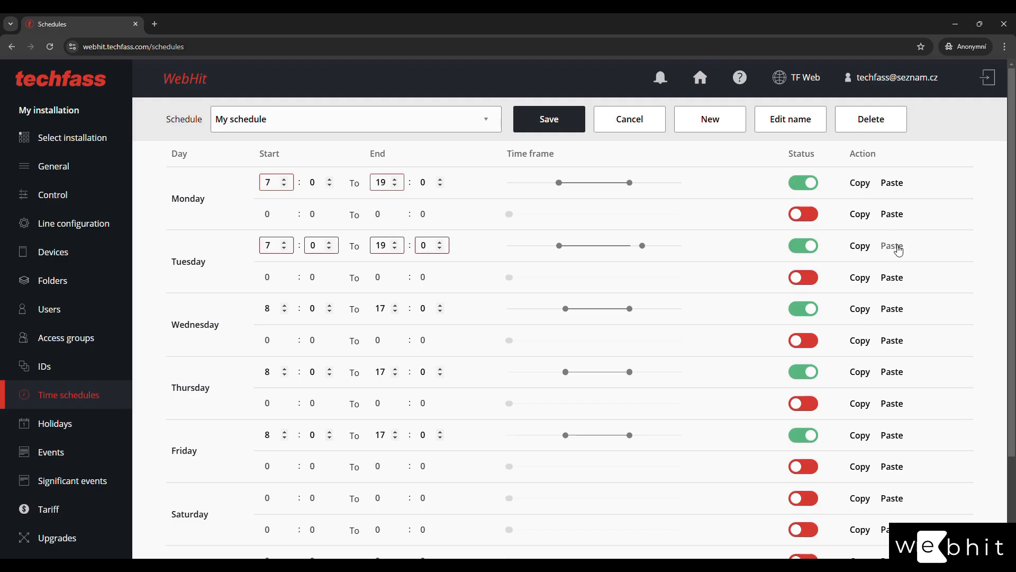
left_click(892, 311)
left_click(892, 371)
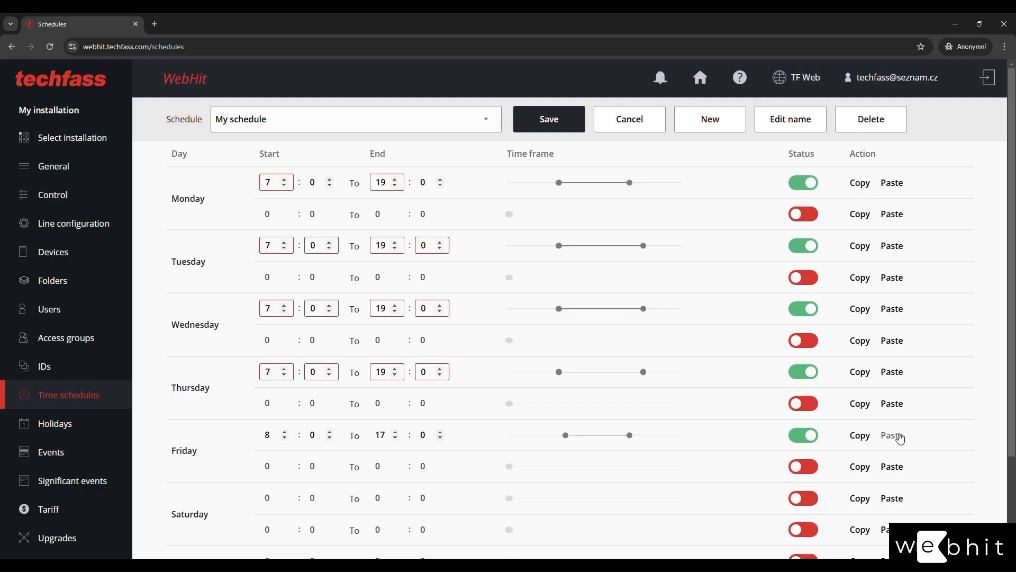
left_click(892, 435)
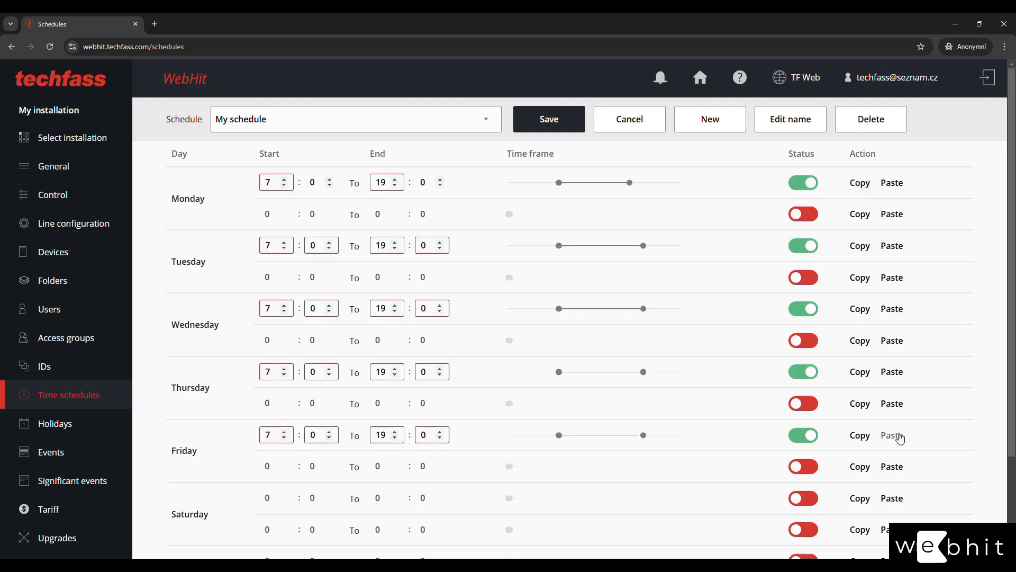
left_click(571, 130)
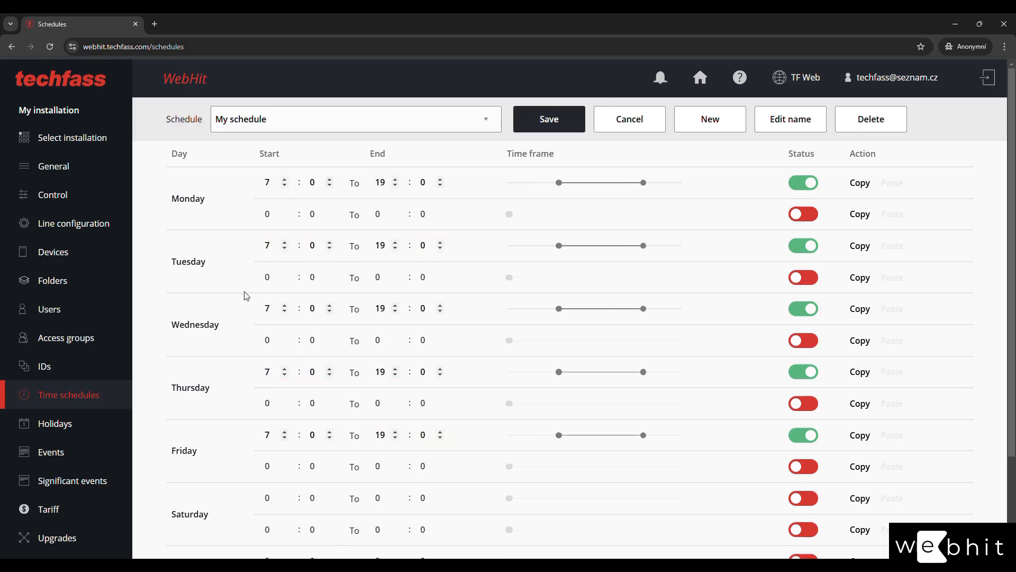
Keep My schedule selected and leave the schedule's Holiday row unmarked.
left_click(268, 129)
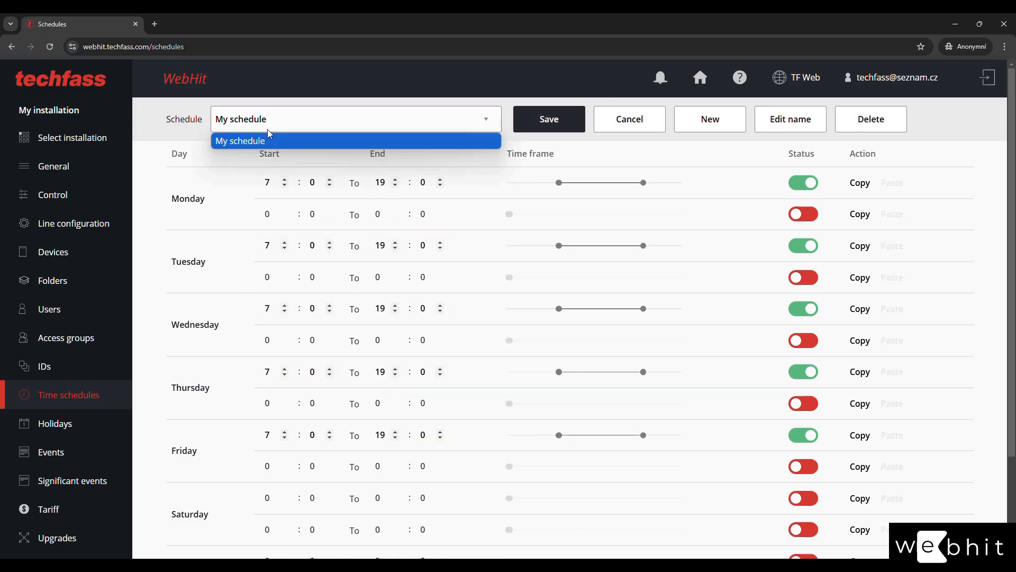
left_click(270, 128)
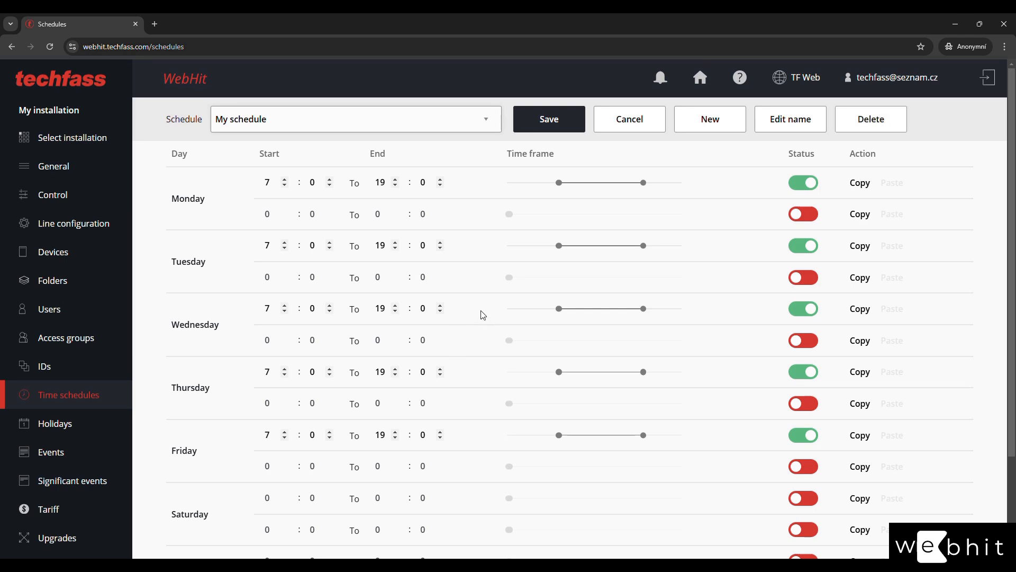
scroll(484, 318, "down", 2)
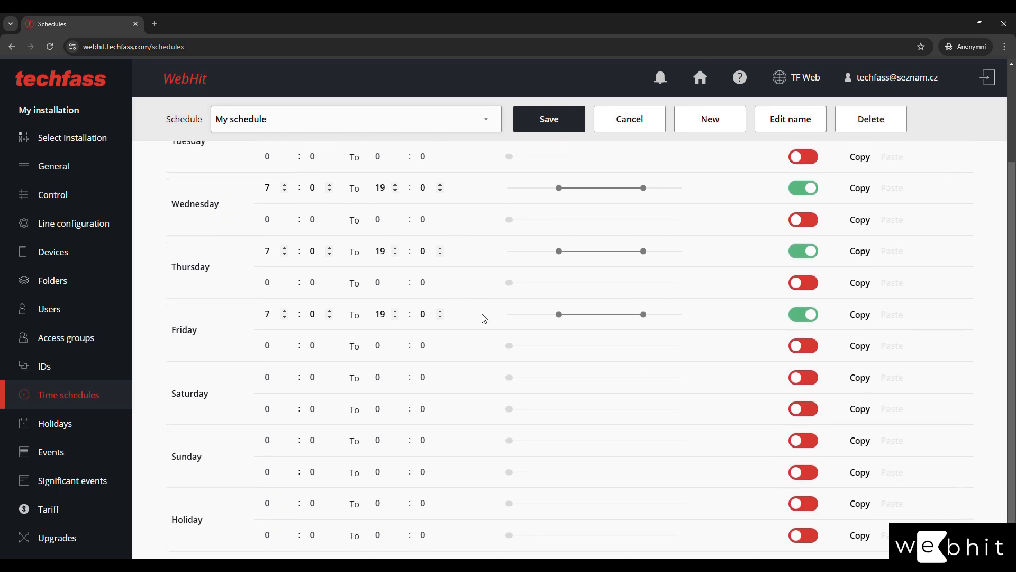
double_click(181, 520)
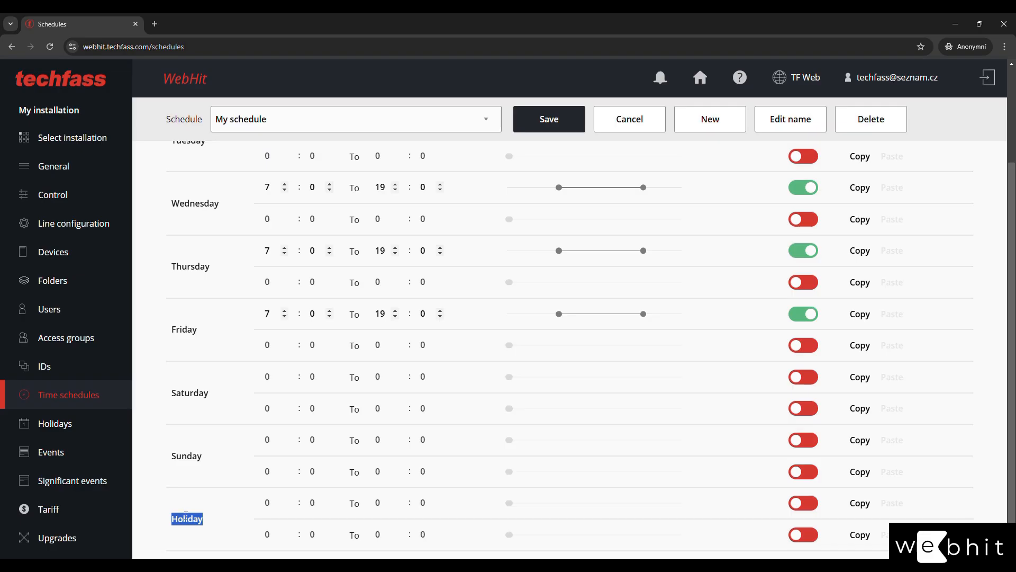
left_click(205, 503)
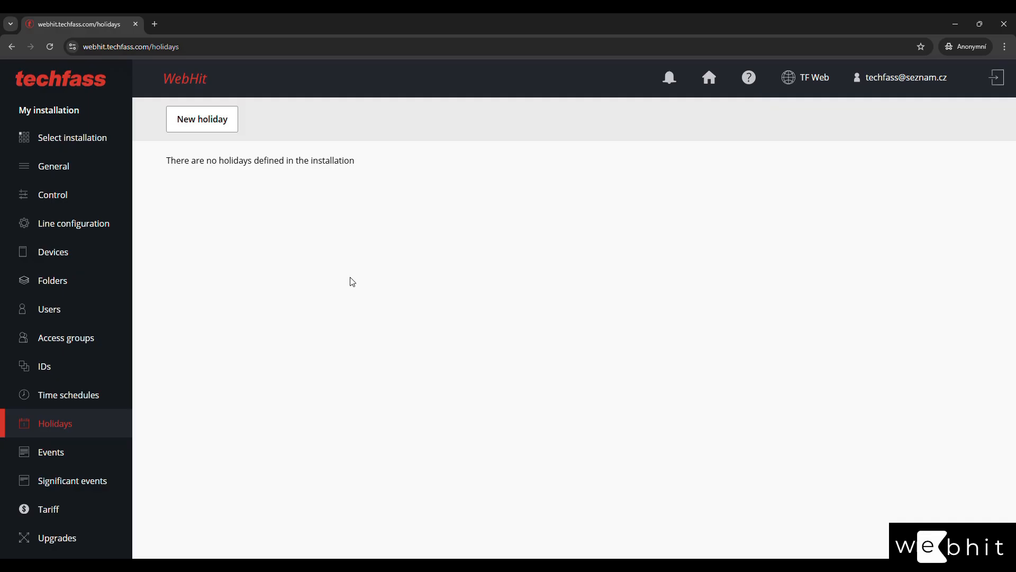
Add a holiday named 'New Year' on 1 January and save it.
left_click(216, 120)
left_click_drag(474, 204, 279, 205)
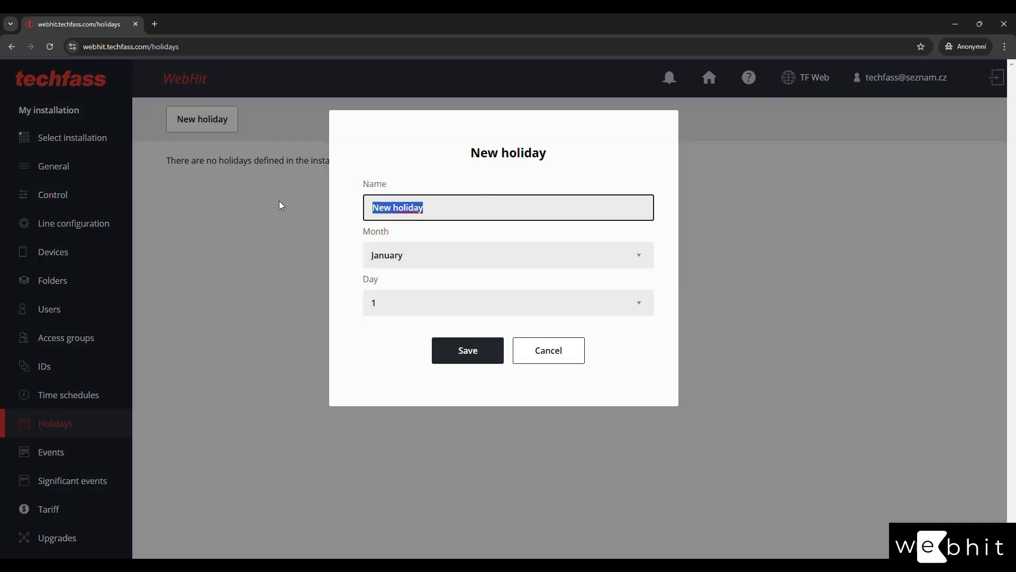
type("New Year")
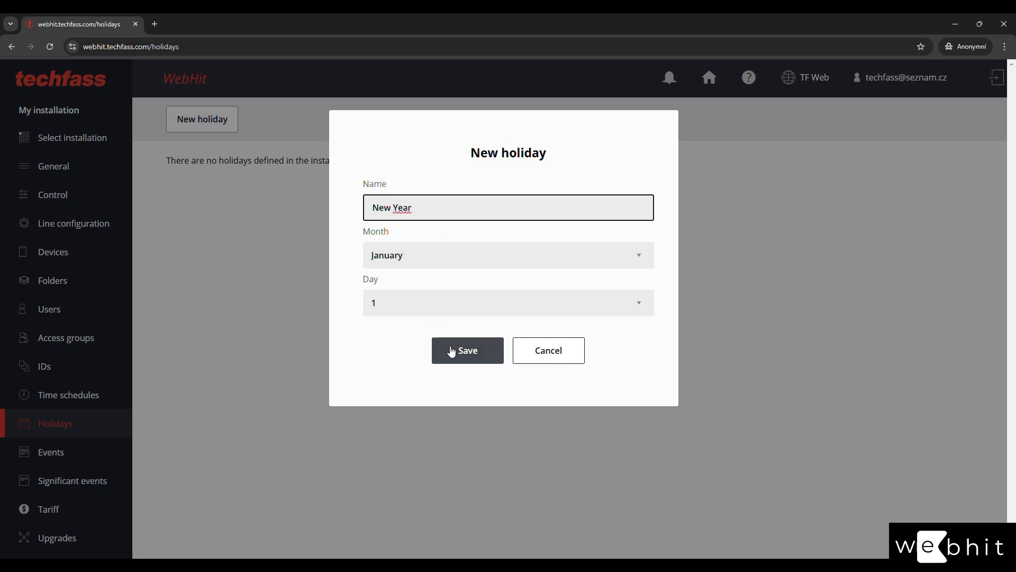
left_click(466, 358)
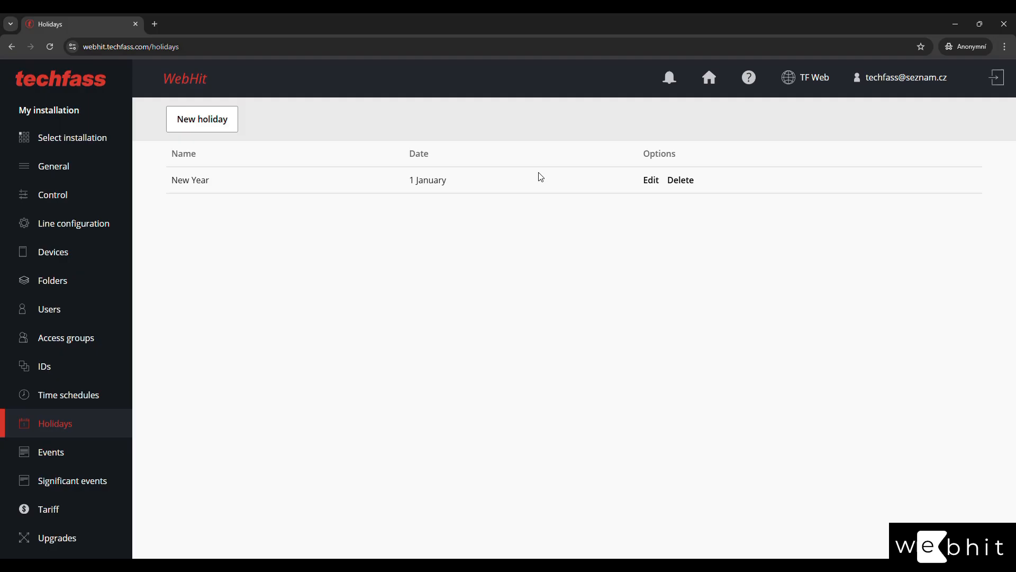
Check My schedule's Holiday rows, which have no time slots enabled.
left_click(57, 407)
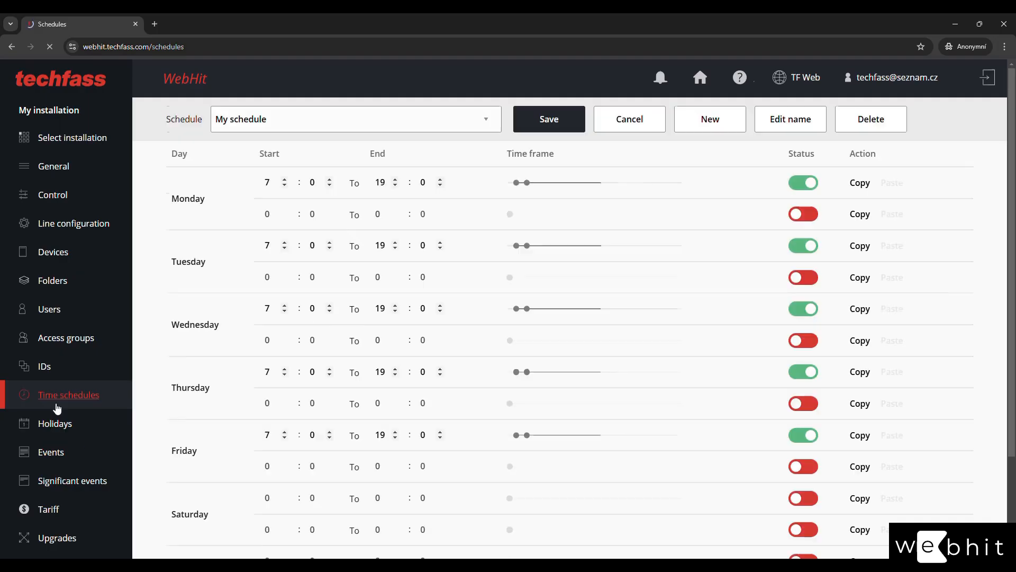
scroll(190, 444, "down", 3)
left_click_drag(173, 517, 205, 515)
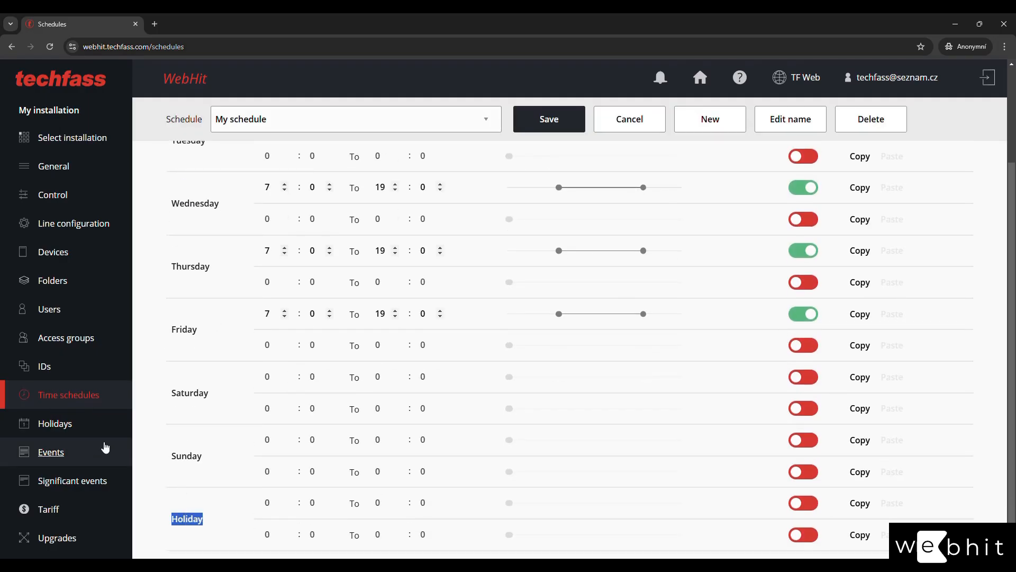
left_click(86, 432)
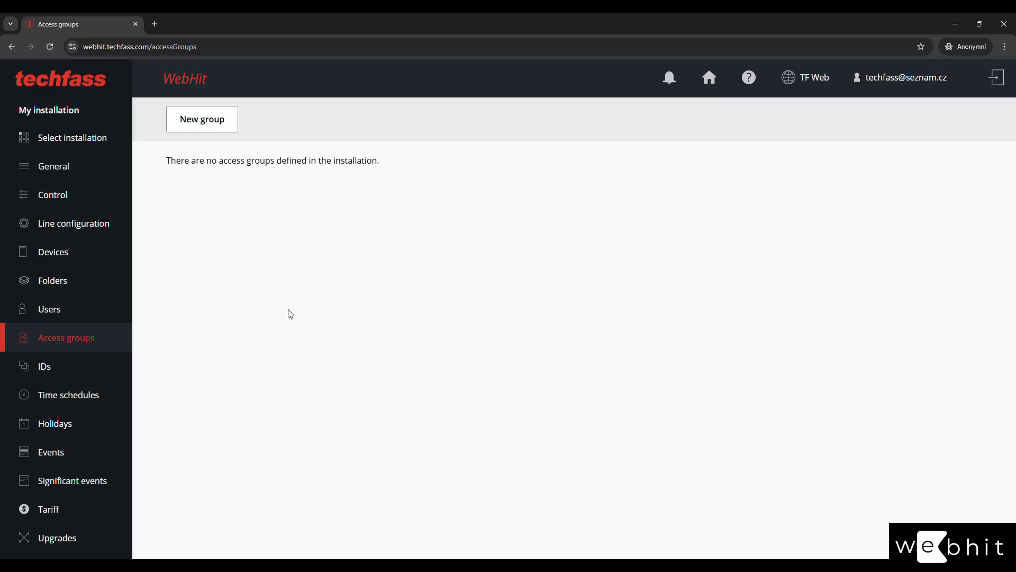
Save a new access group named 'Group 1' denying Entries 1–2 and granting Entries 3–4.
left_click(223, 119)
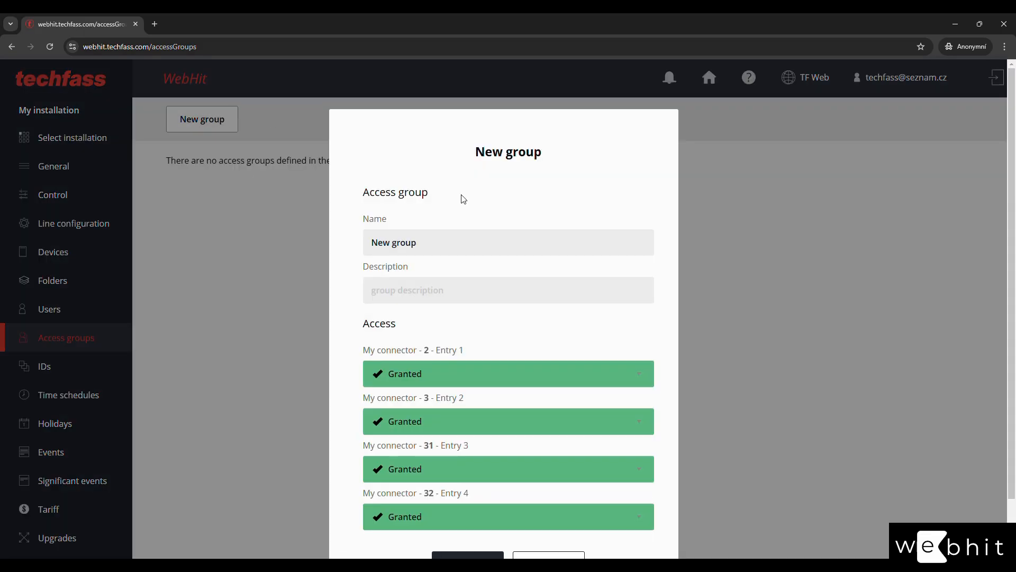
triple_click(467, 231)
type("Grou ")
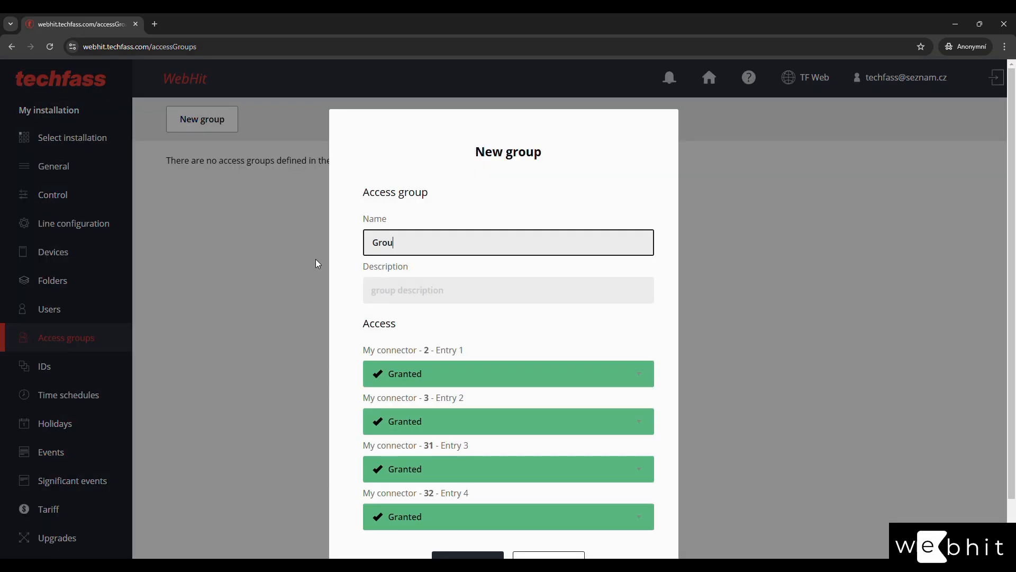
type("p 1")
scroll(378, 323, "down", 1)
left_click(423, 320)
left_click(422, 350)
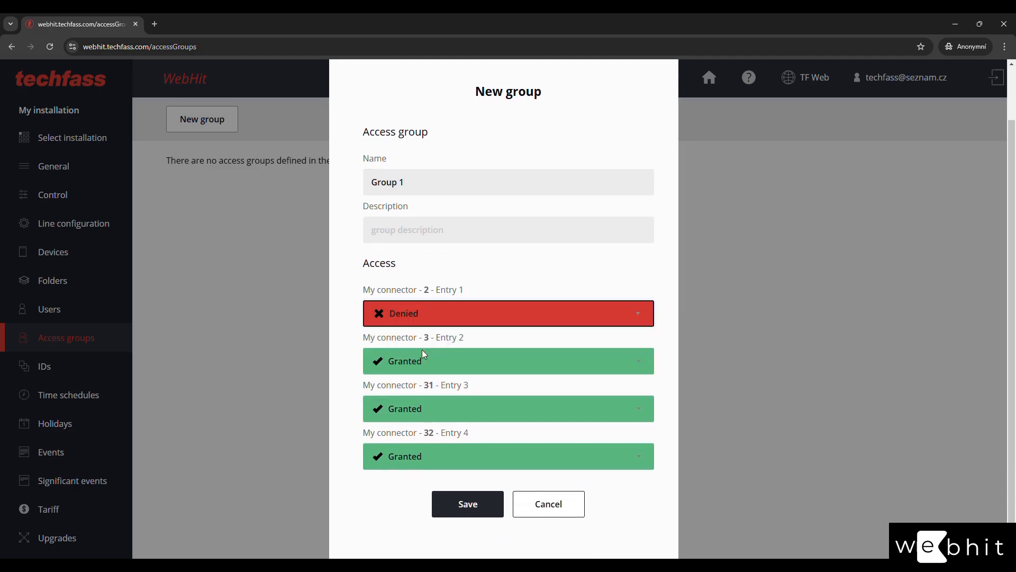
left_click(427, 362)
left_click(422, 398)
left_click(427, 404)
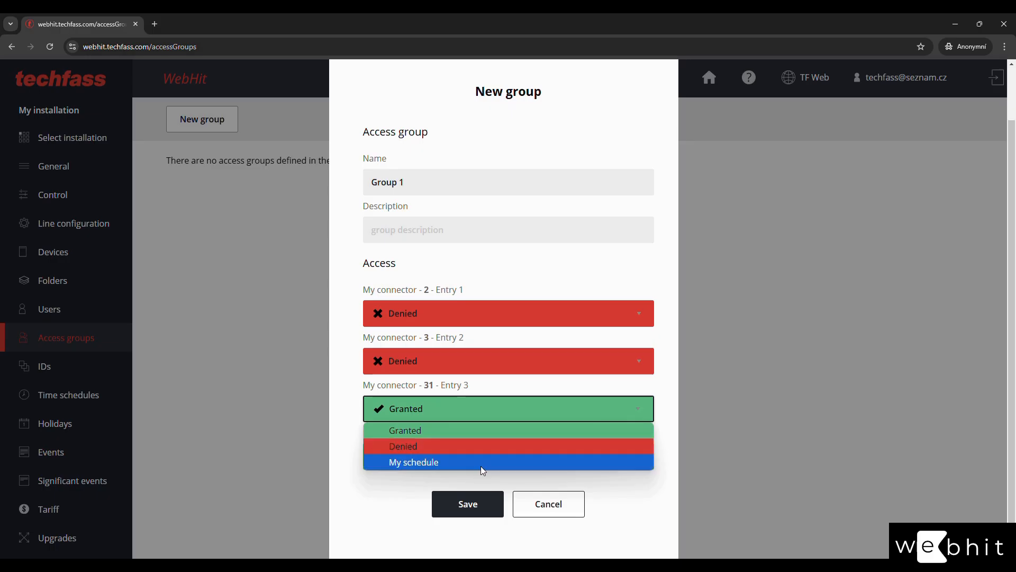
left_click(483, 436)
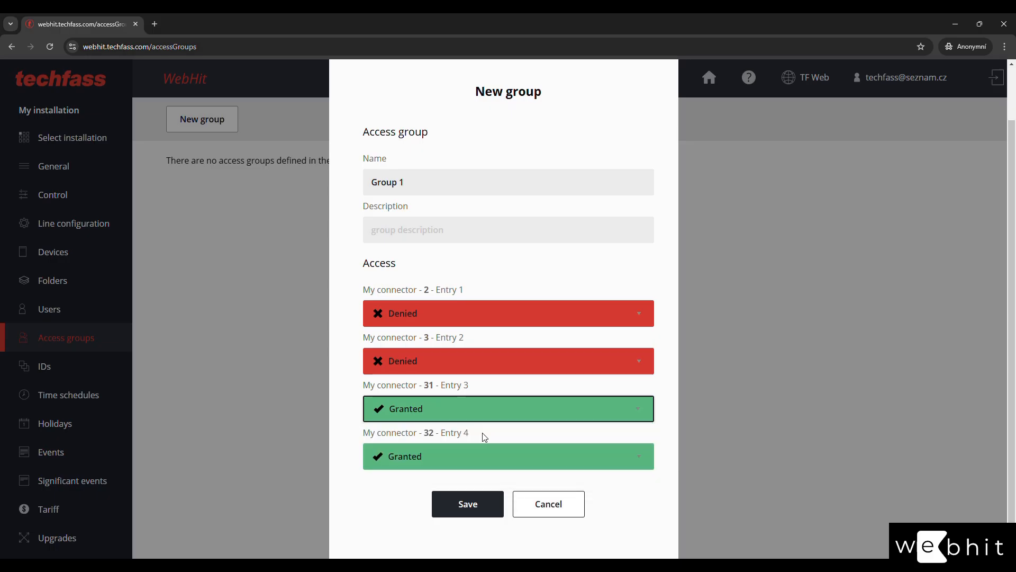
left_click(465, 505)
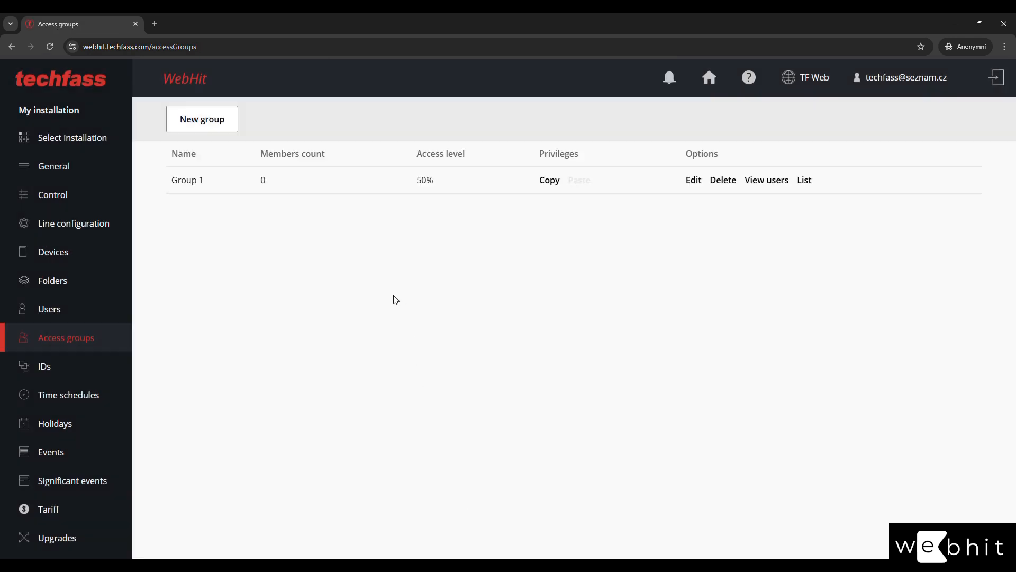
left_click(213, 129)
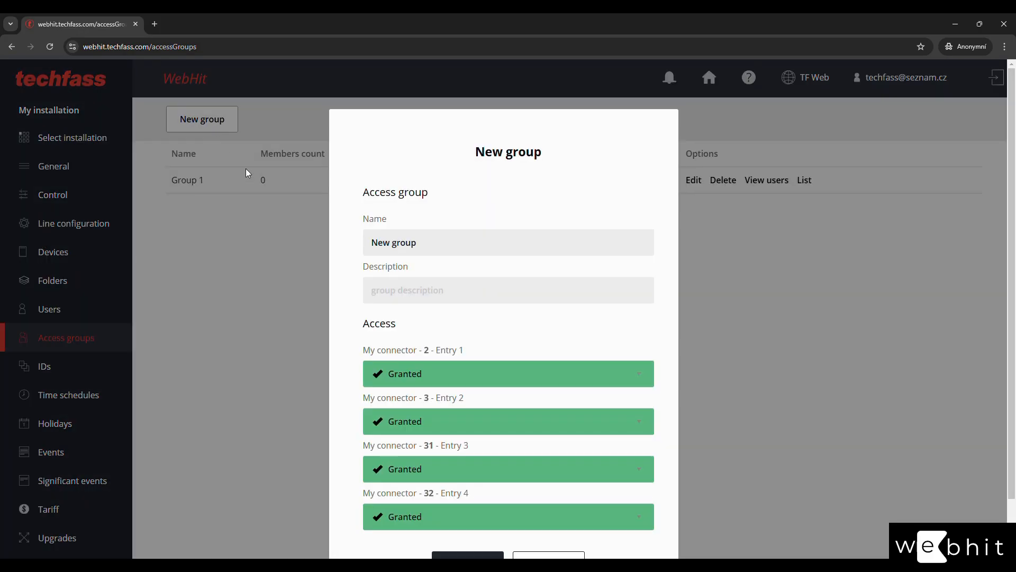
triple_click(435, 241)
type("Grou")
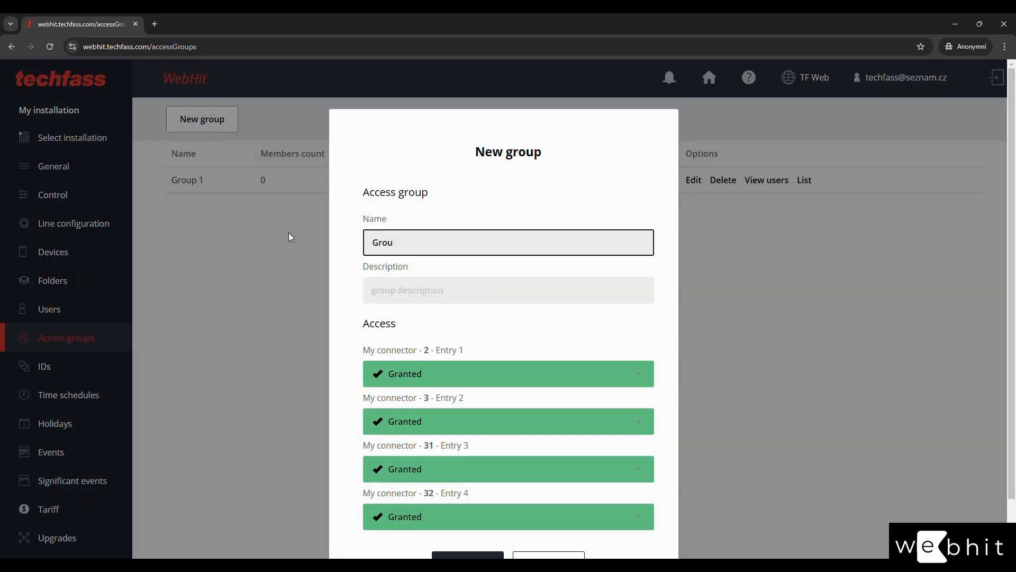
type("p 2")
left_click(468, 554)
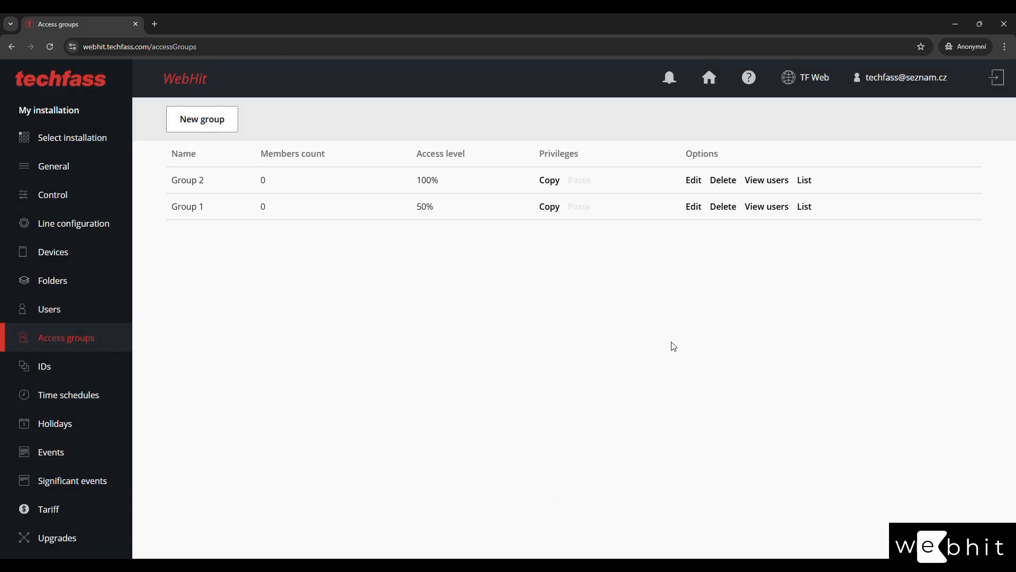
left_click(548, 209)
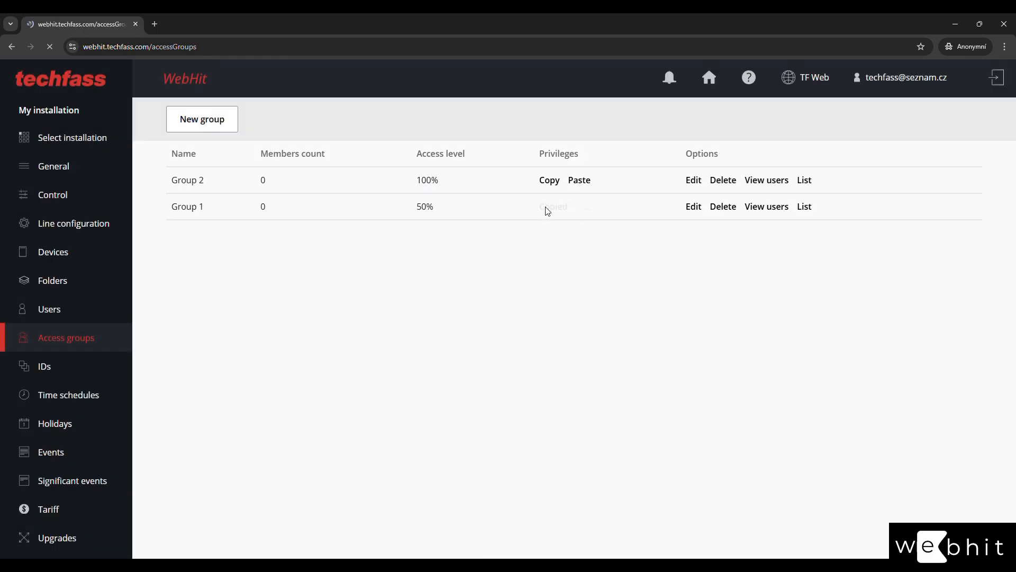
left_click(579, 181)
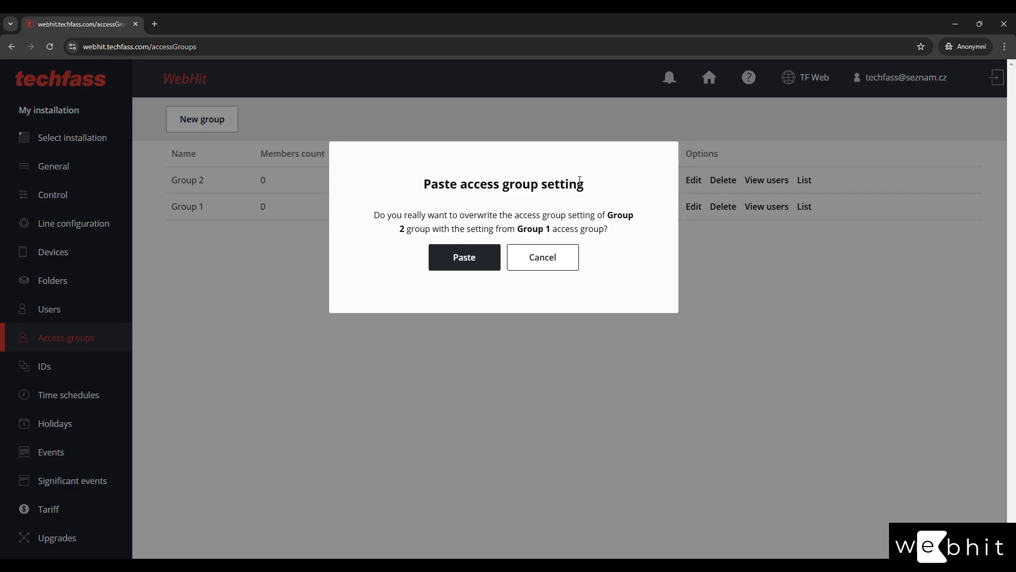
left_click(461, 259)
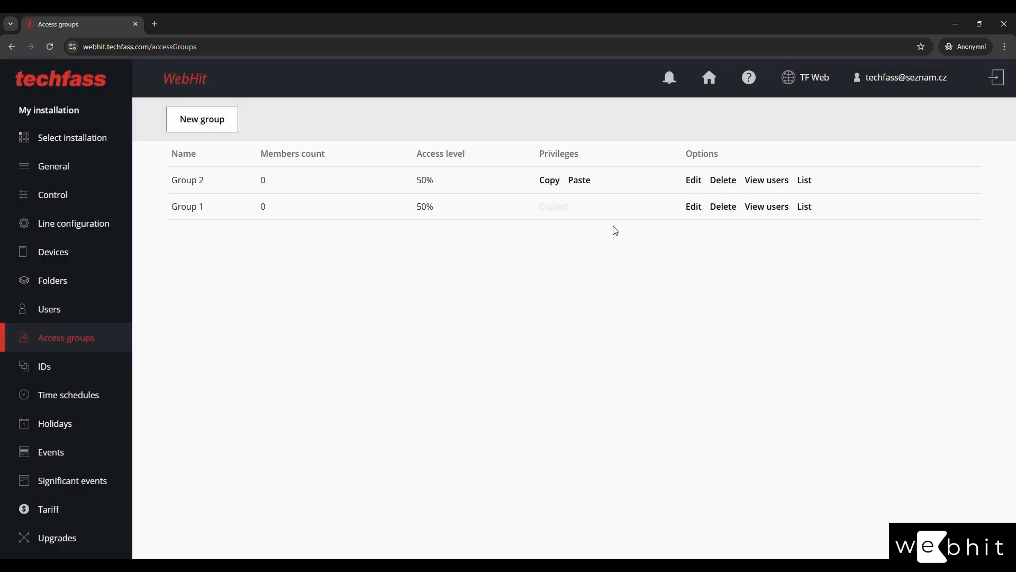
left_click(722, 181)
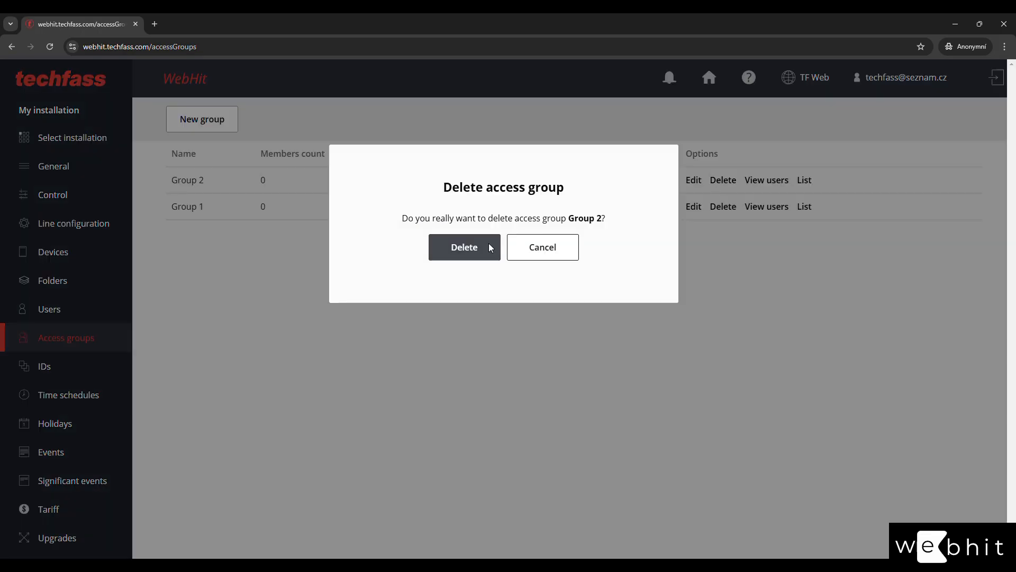
left_click(447, 256)
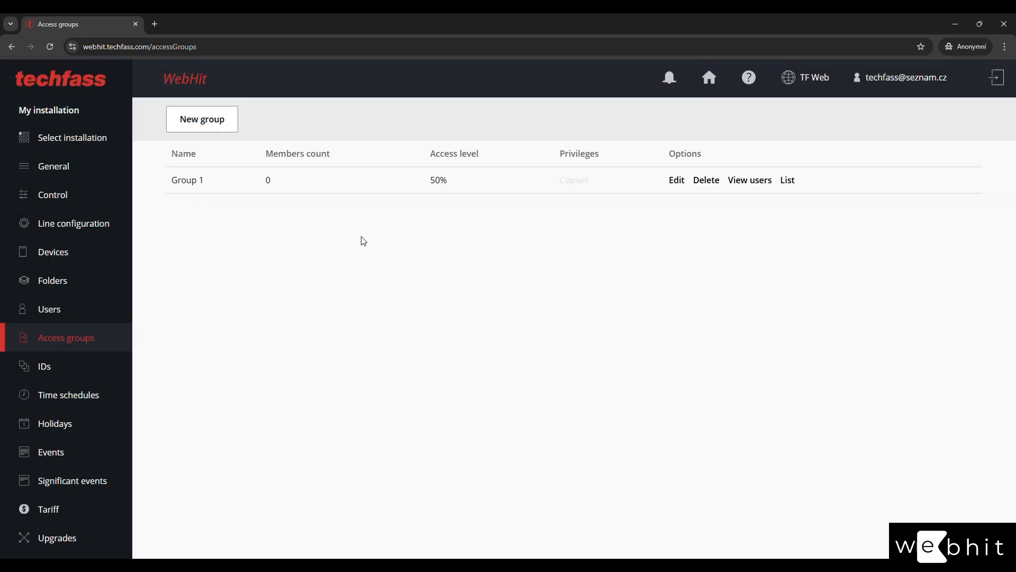
Save a new access group named 'Group 2' granting only Entry 1, with Entries 2–4 denied.
left_click(217, 123)
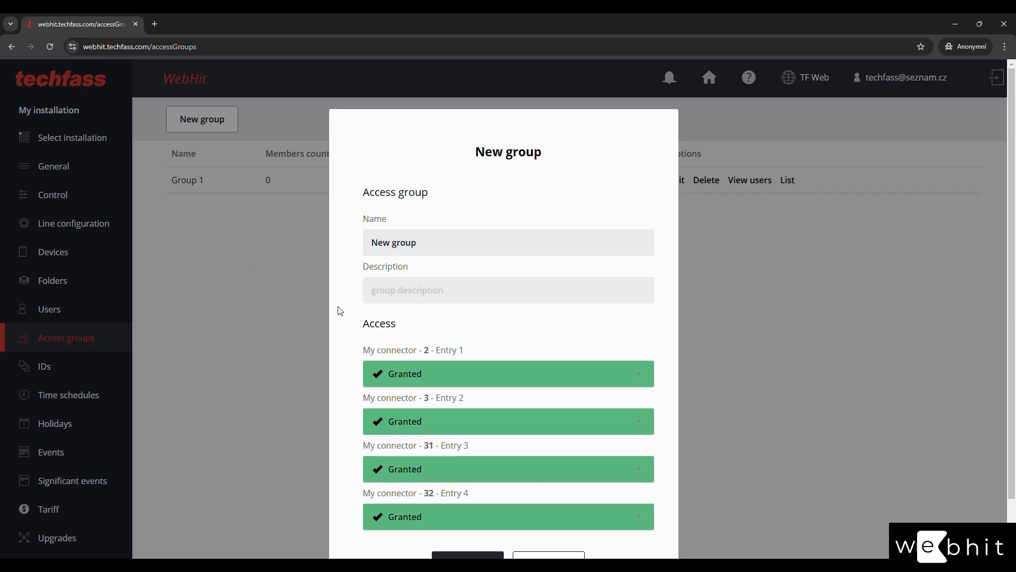
left_click_drag(456, 245, 309, 240)
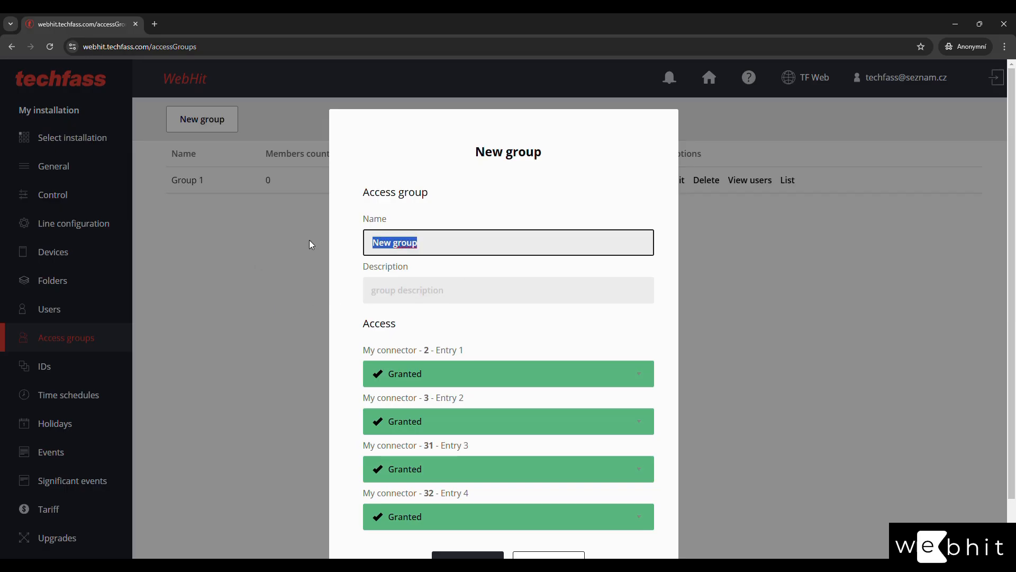
type("Group 2")
left_click(435, 418)
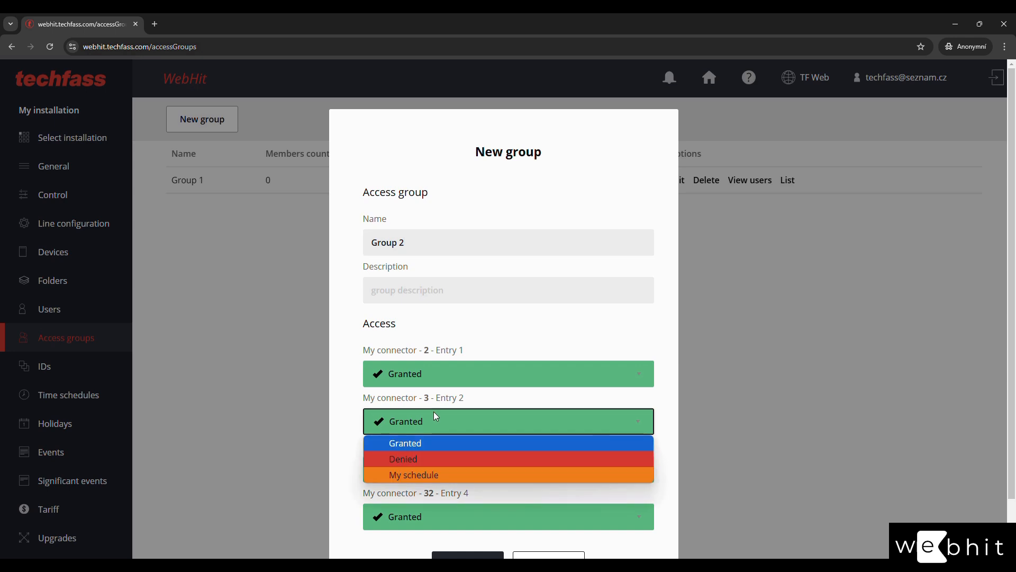
left_click(423, 457)
left_click(424, 468)
left_click(424, 506)
left_click(421, 507)
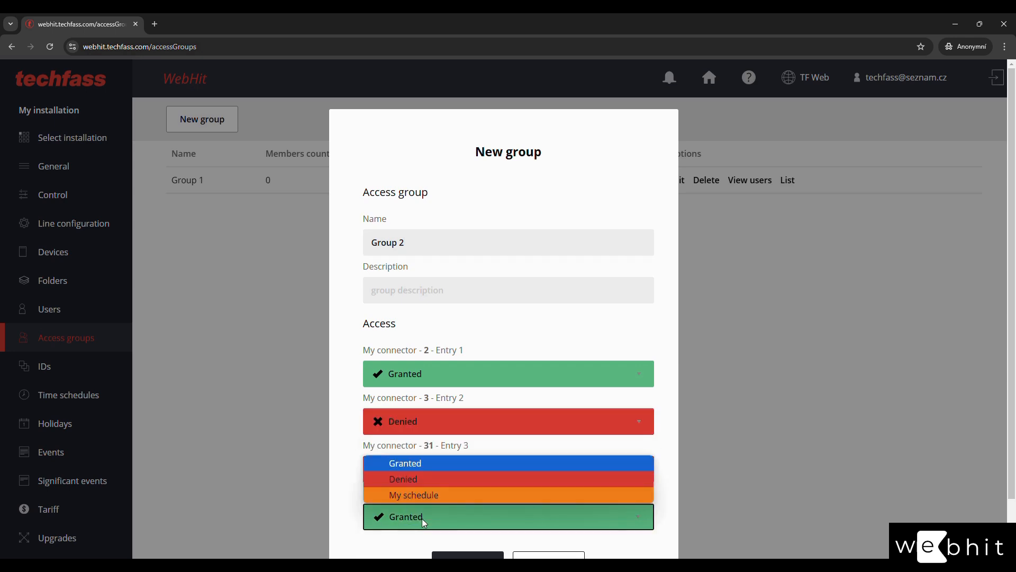
left_click(420, 479)
left_click(449, 556)
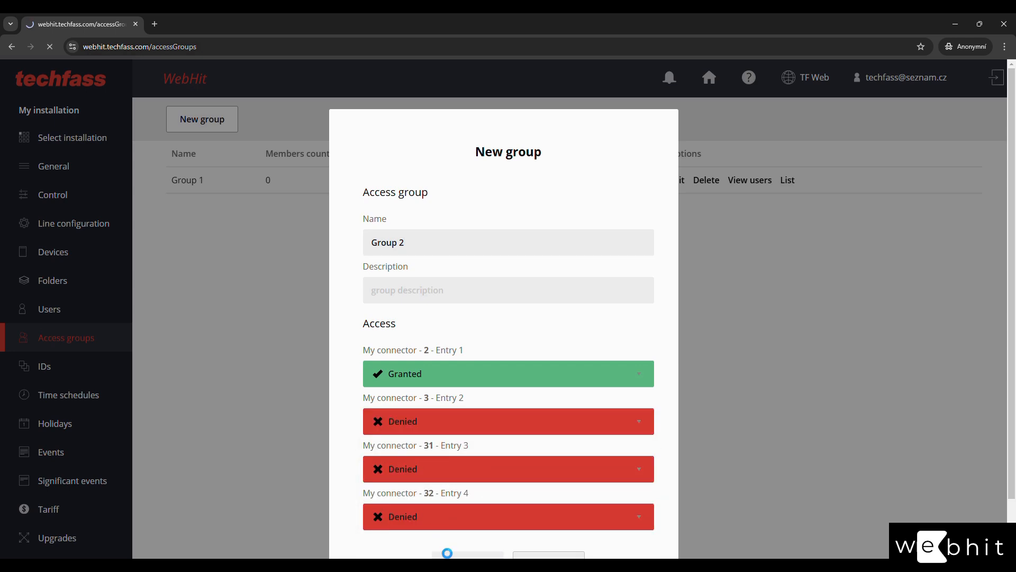
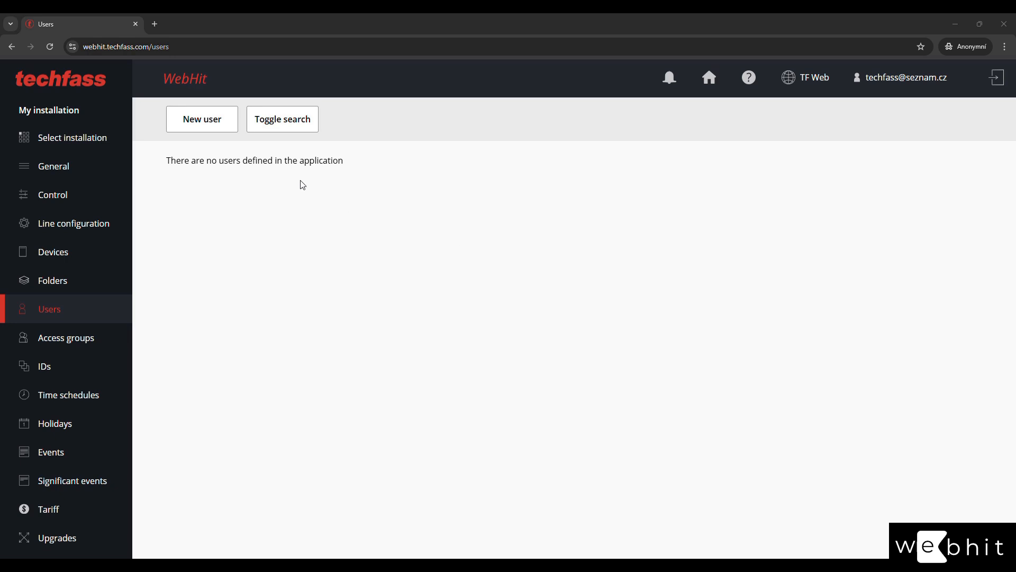
Start an enabled new user with family name 'Family', first name 'First' and note 'Note'.
left_click(205, 125)
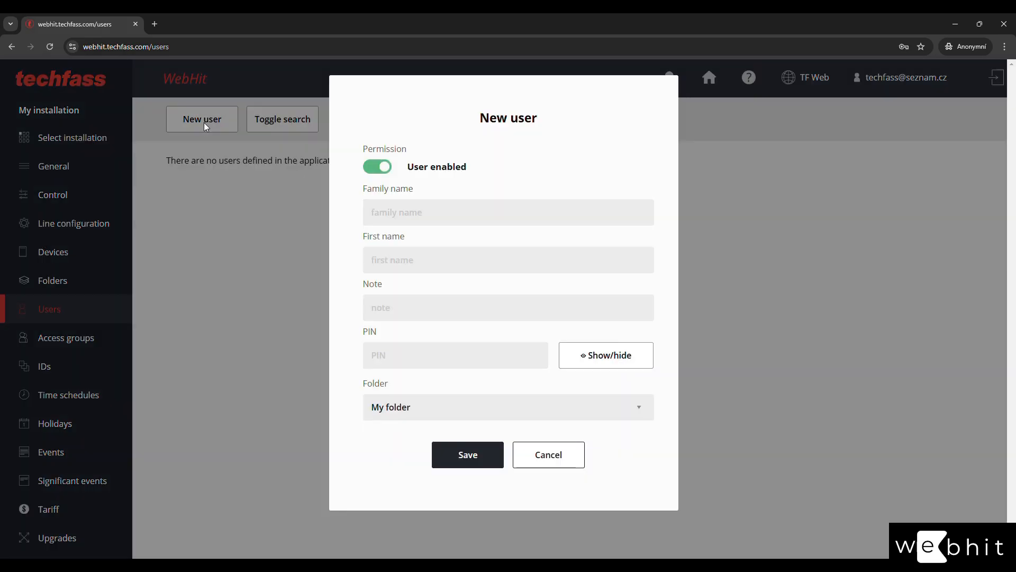
left_click(380, 175)
left_click(379, 175)
left_click(429, 210)
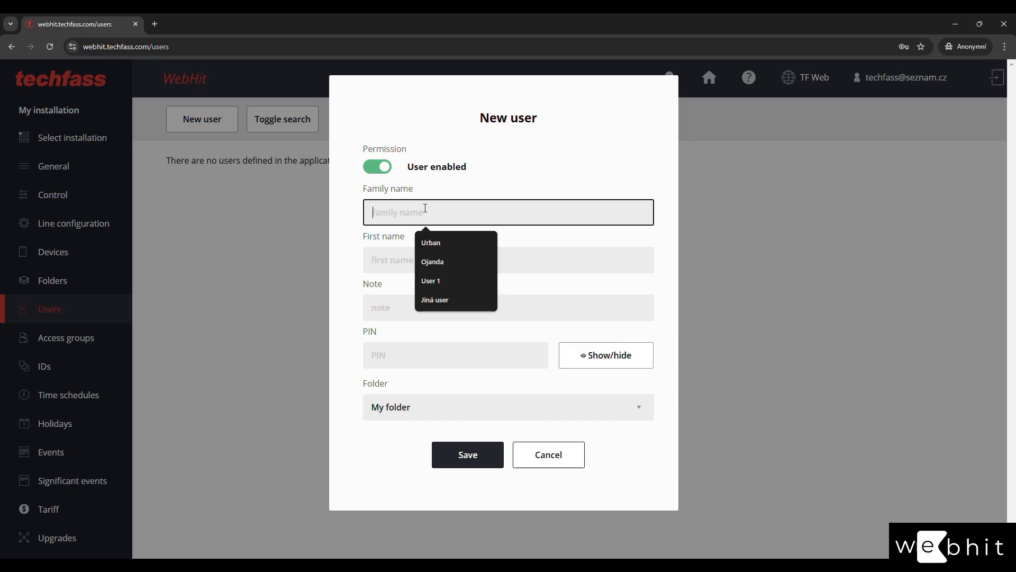
type("Family")
key("Tab")
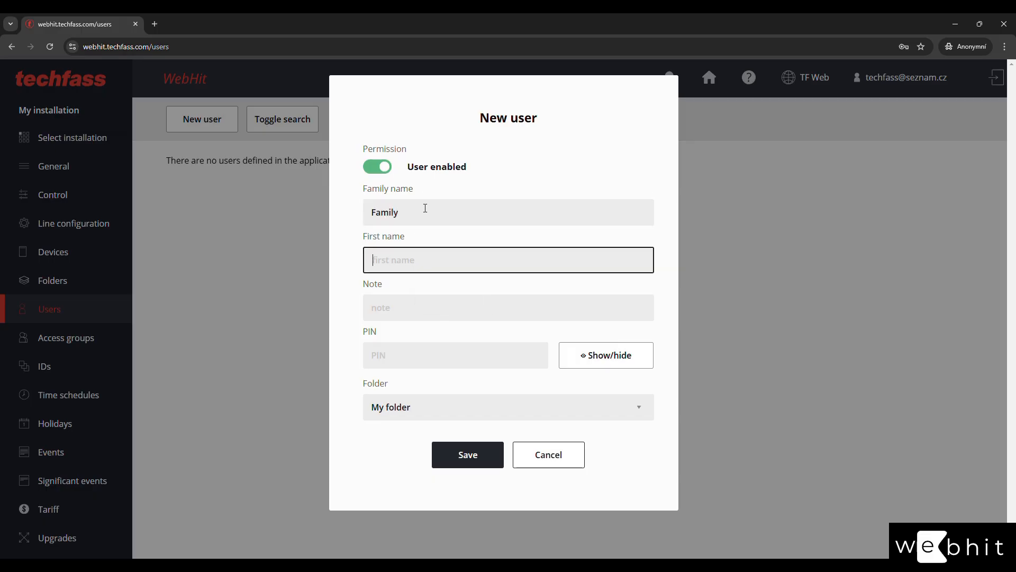
type("First")
key("Tab")
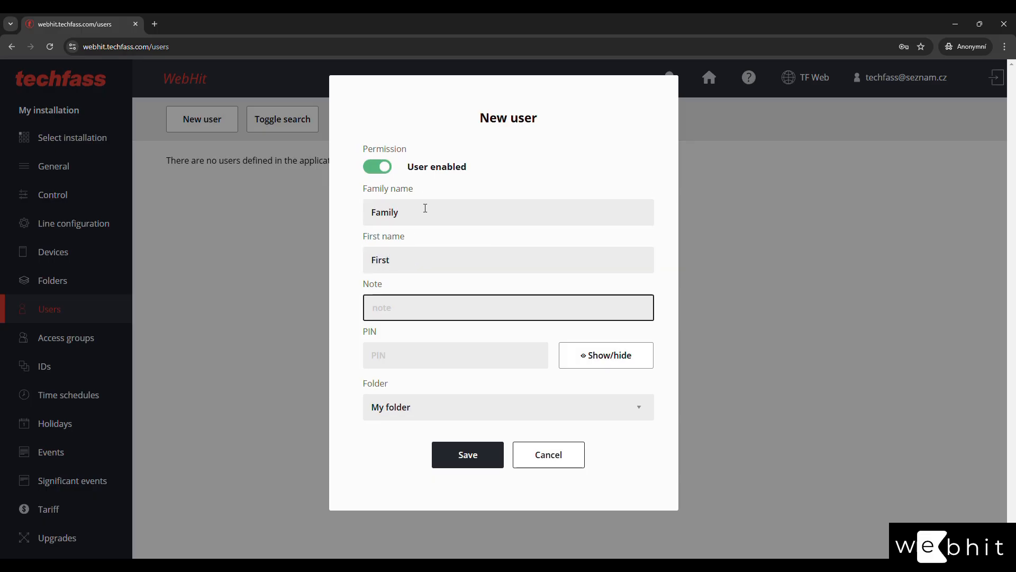
type("Note")
Leave the PIN empty, keep My folder as the user's folder, and save the user.
left_click(445, 361)
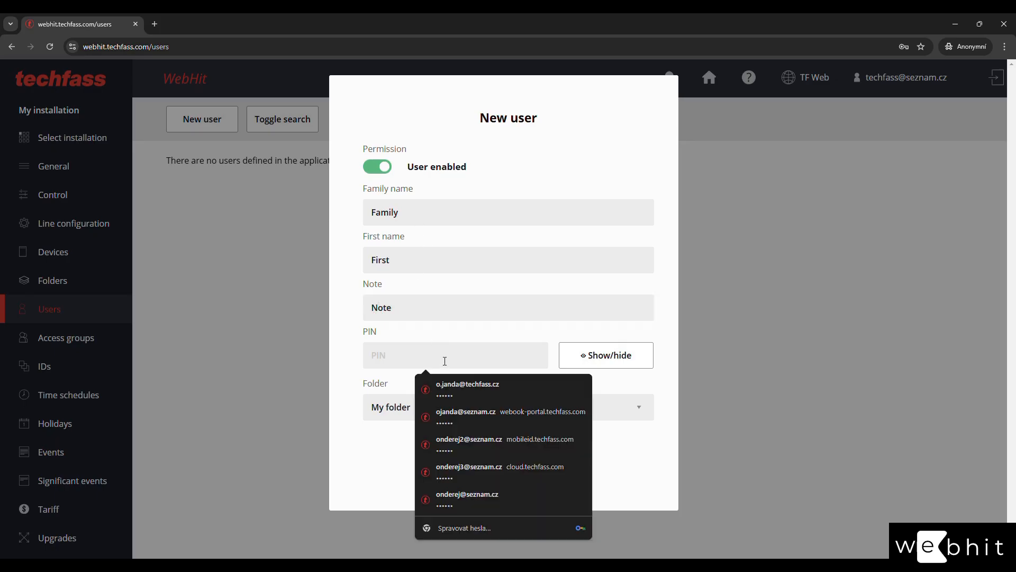
left_click(448, 333)
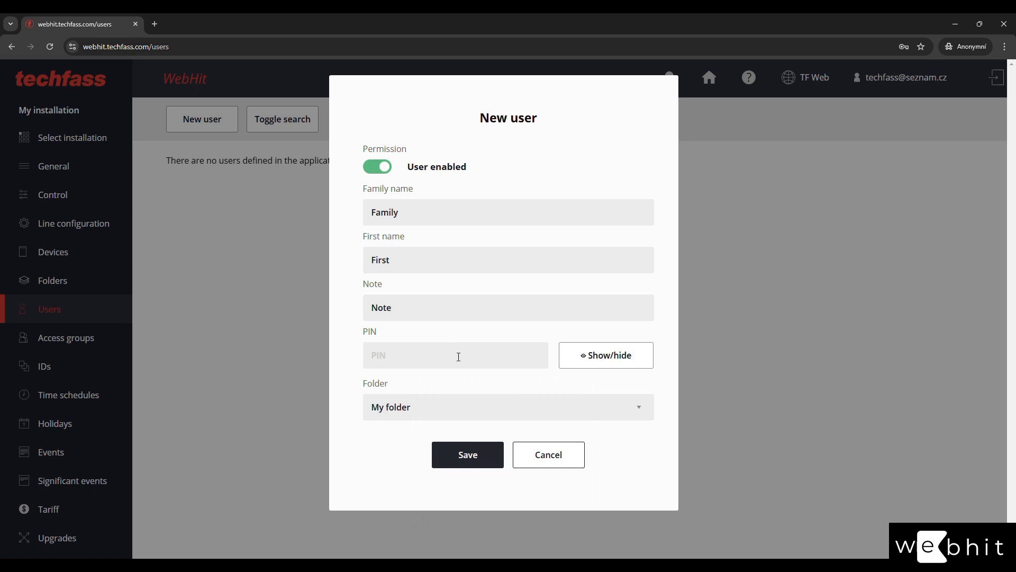
left_click(408, 403)
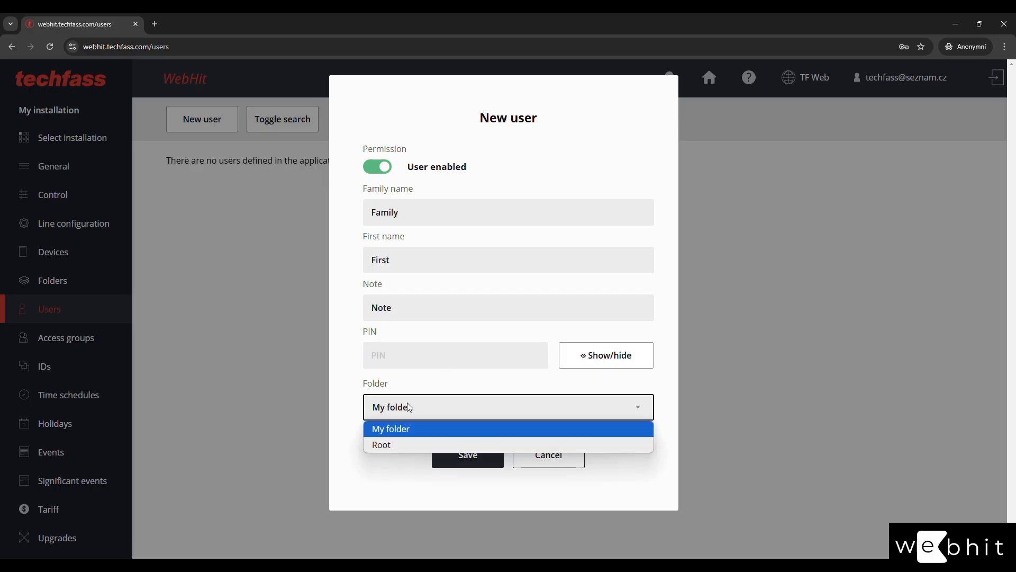
left_click(398, 434)
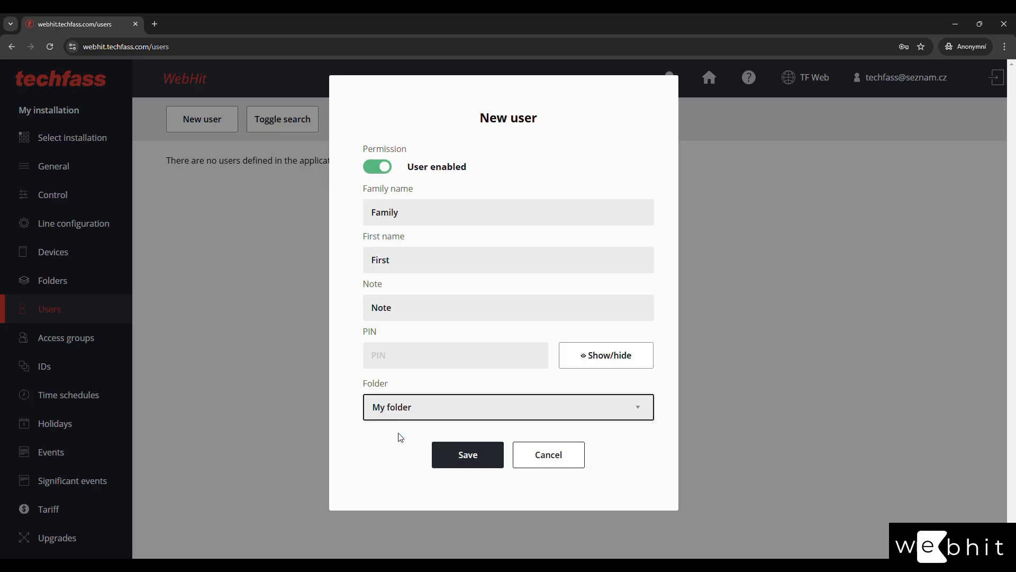
left_click(455, 459)
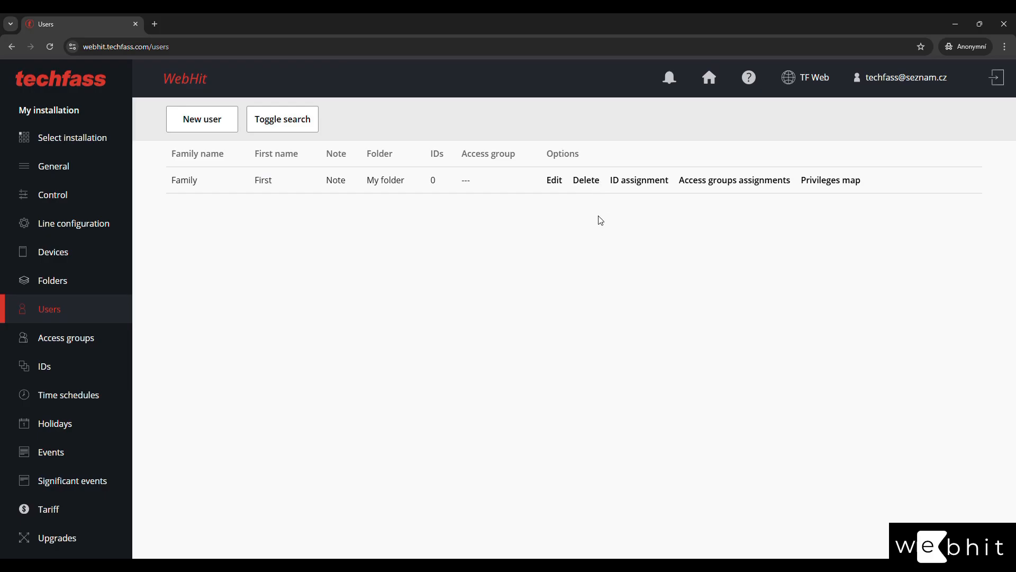
Assign the Card-type ID 'Card 1234' to Family First and return to the users list.
left_click(635, 182)
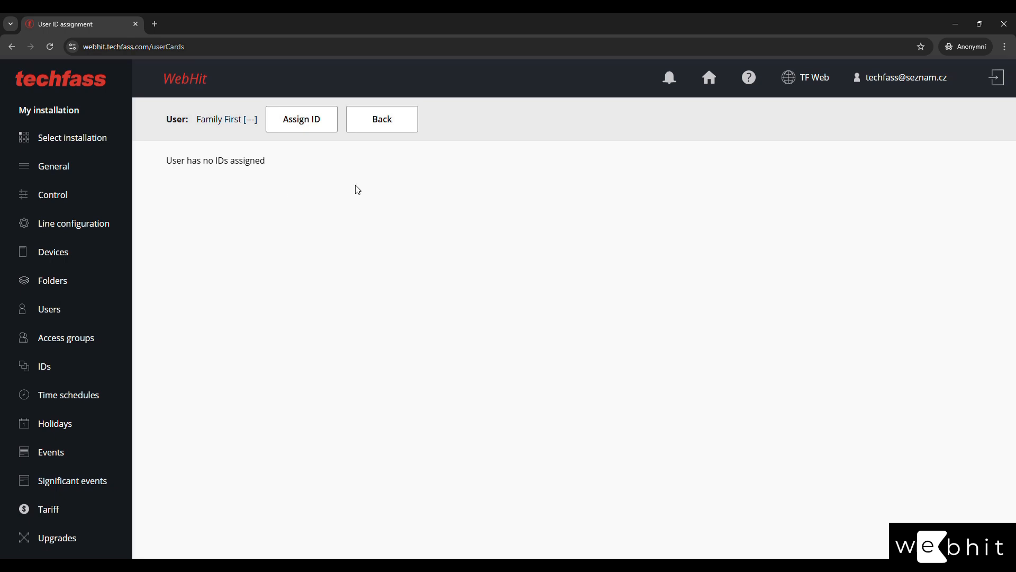
left_click(312, 126)
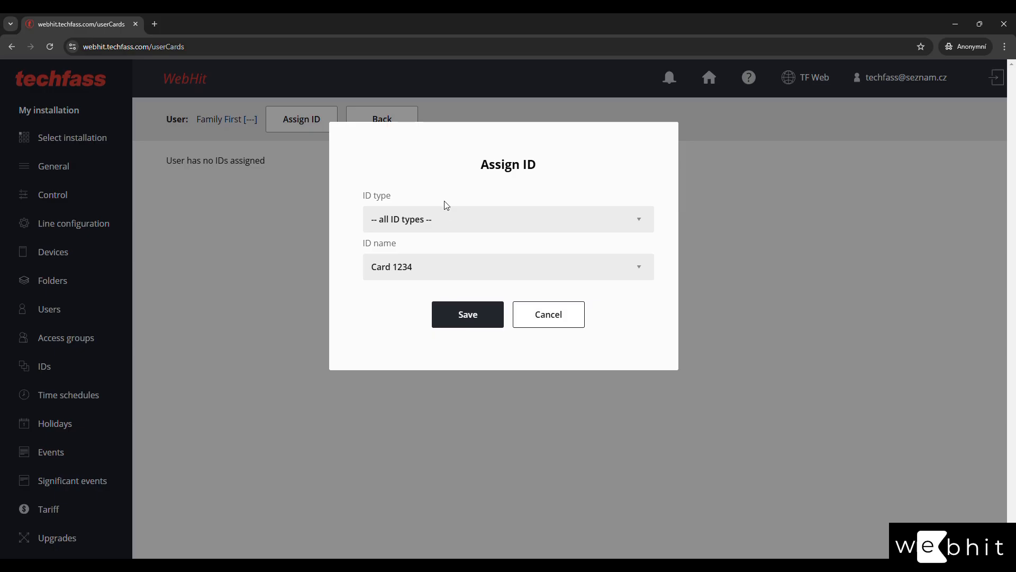
left_click(453, 219)
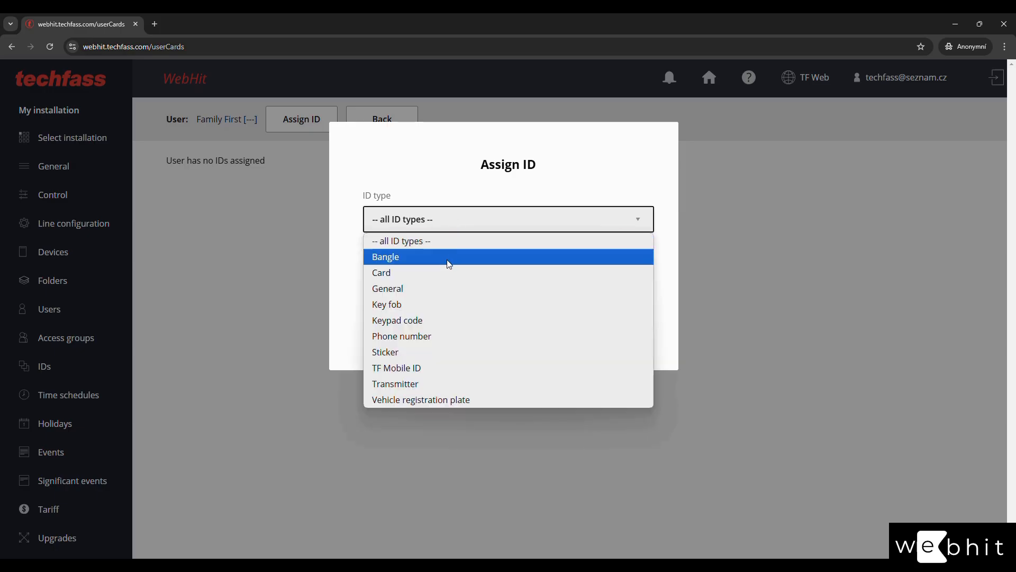
left_click(448, 274)
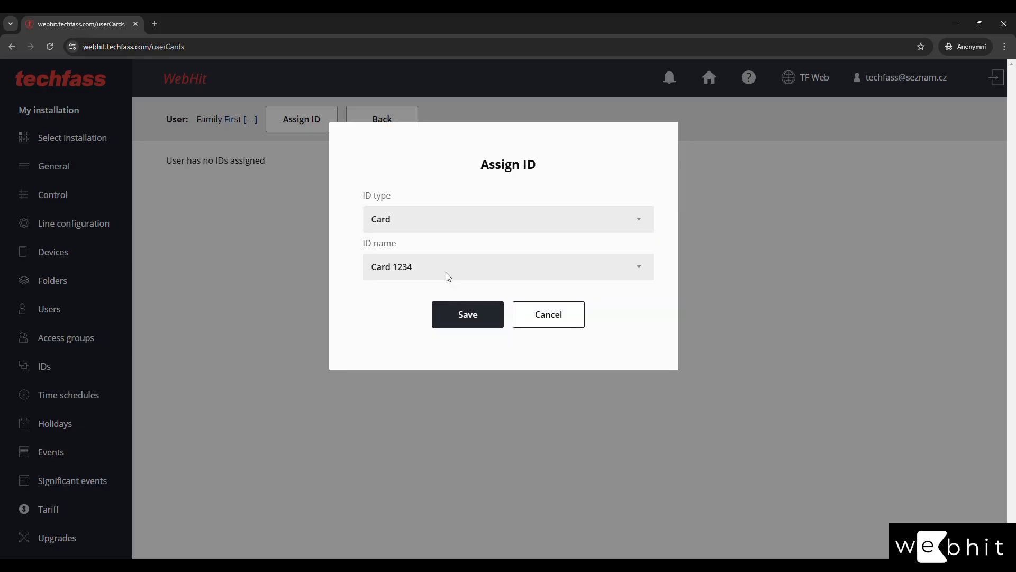
left_click(418, 267)
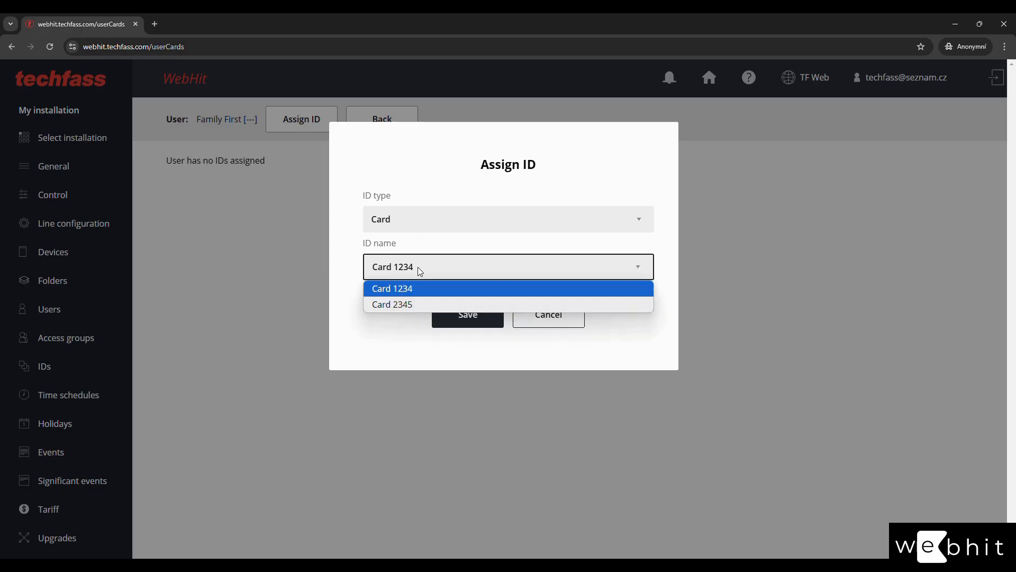
left_click(418, 291)
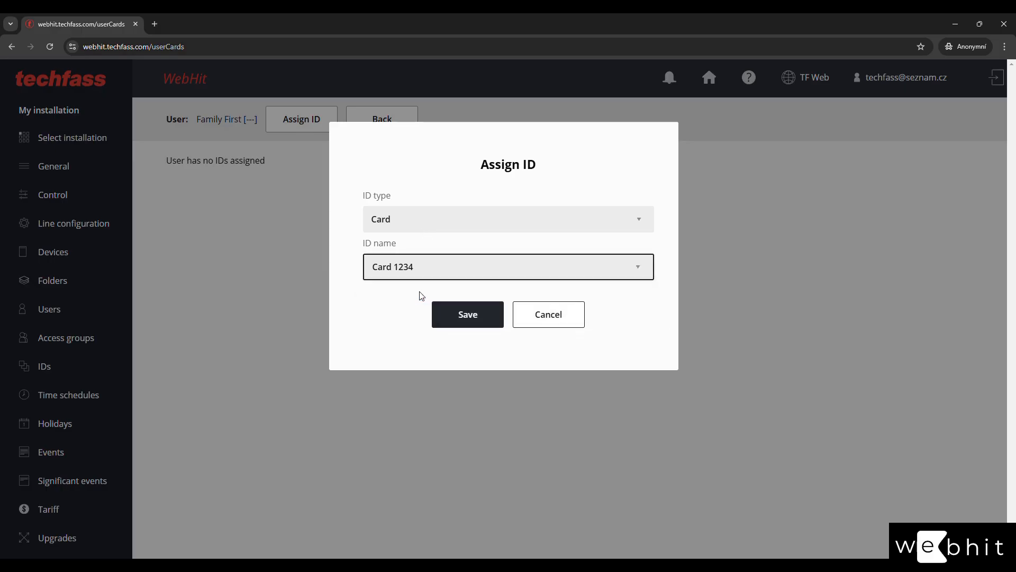
left_click(447, 323)
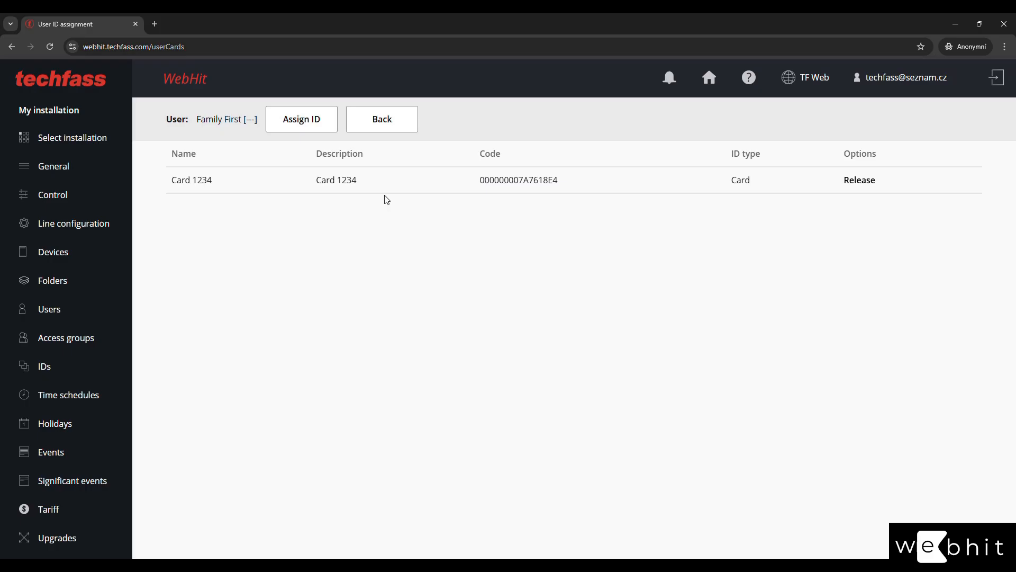
left_click(384, 133)
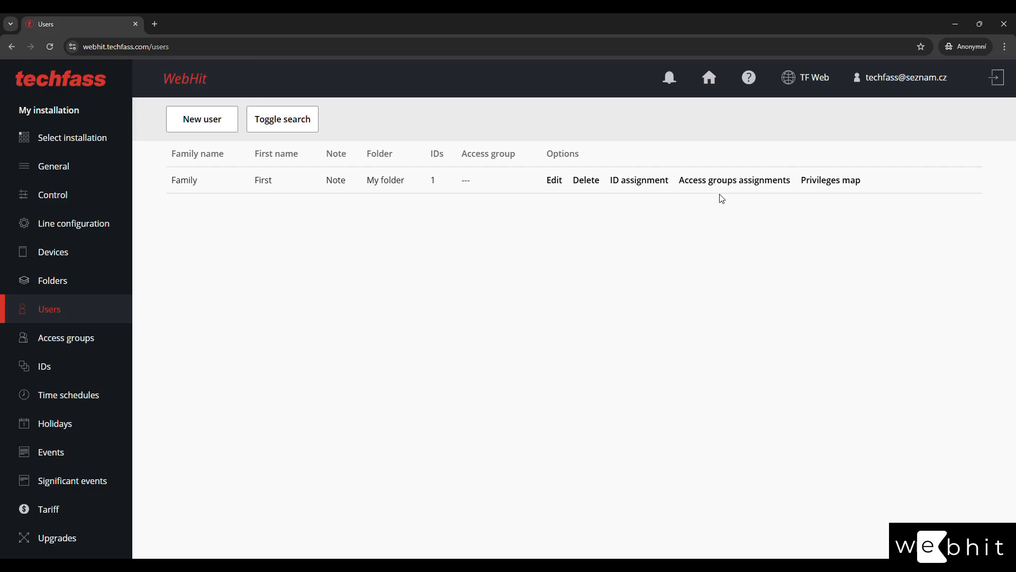
Add Group 1 to Family First, trying a start date of 18 December 05:25.
left_click(729, 182)
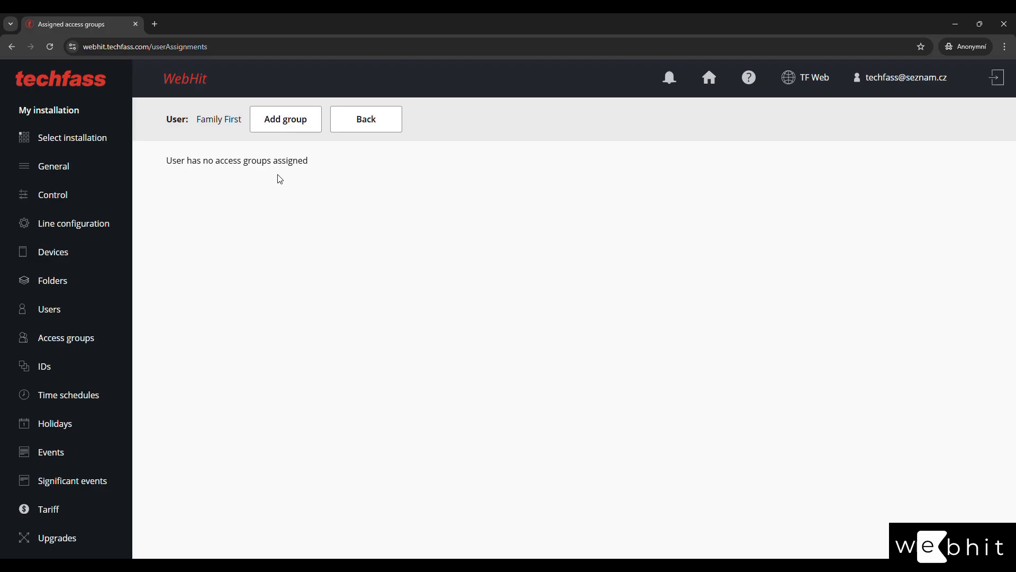
left_click(293, 124)
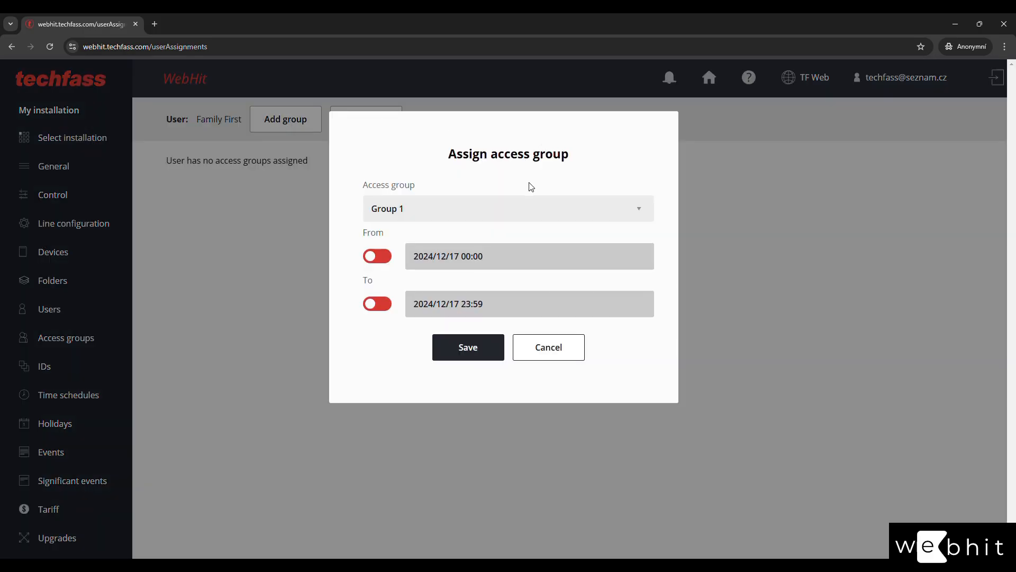
left_click(510, 208)
left_click(510, 208)
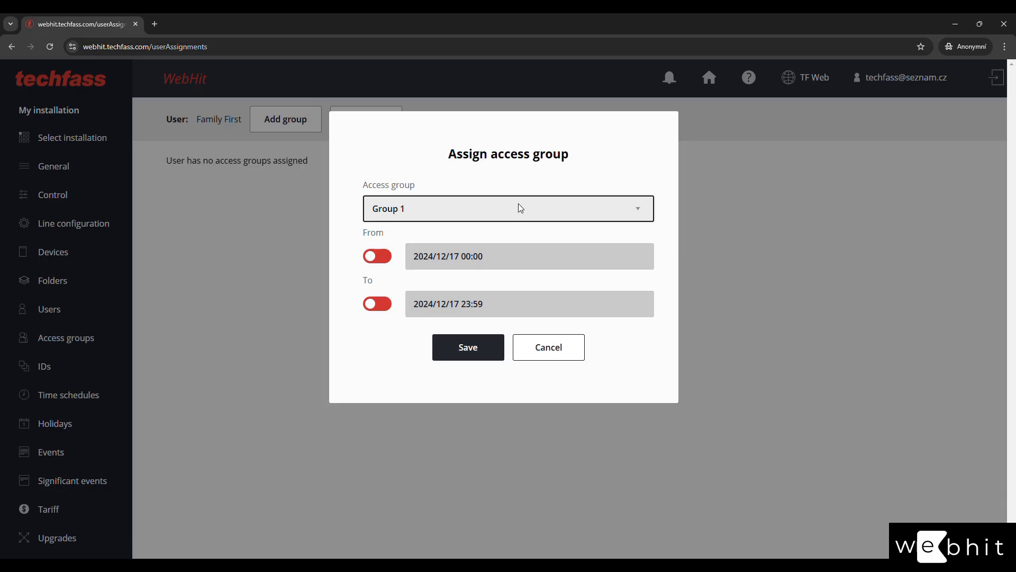
left_click(377, 257)
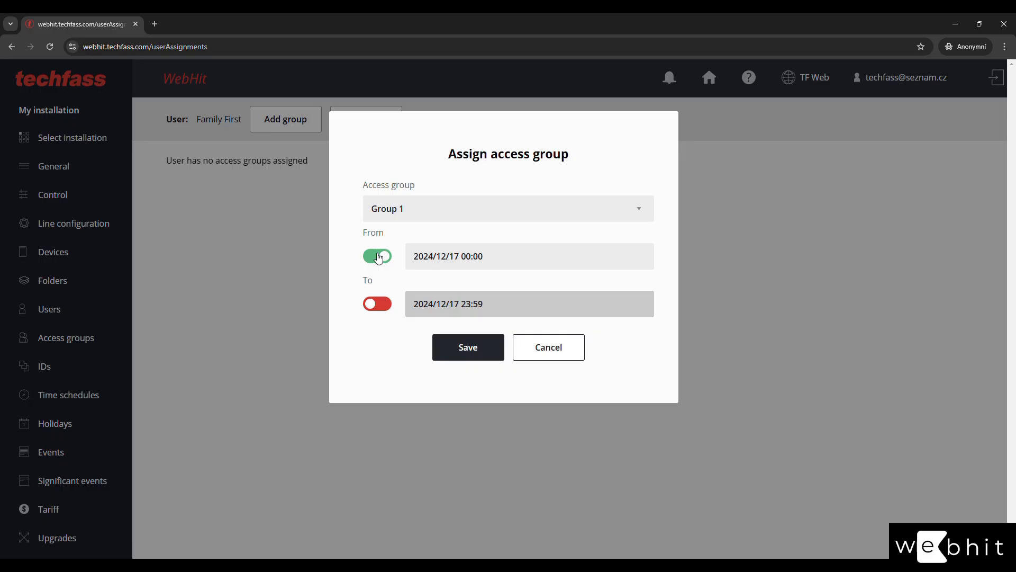
left_click(490, 257)
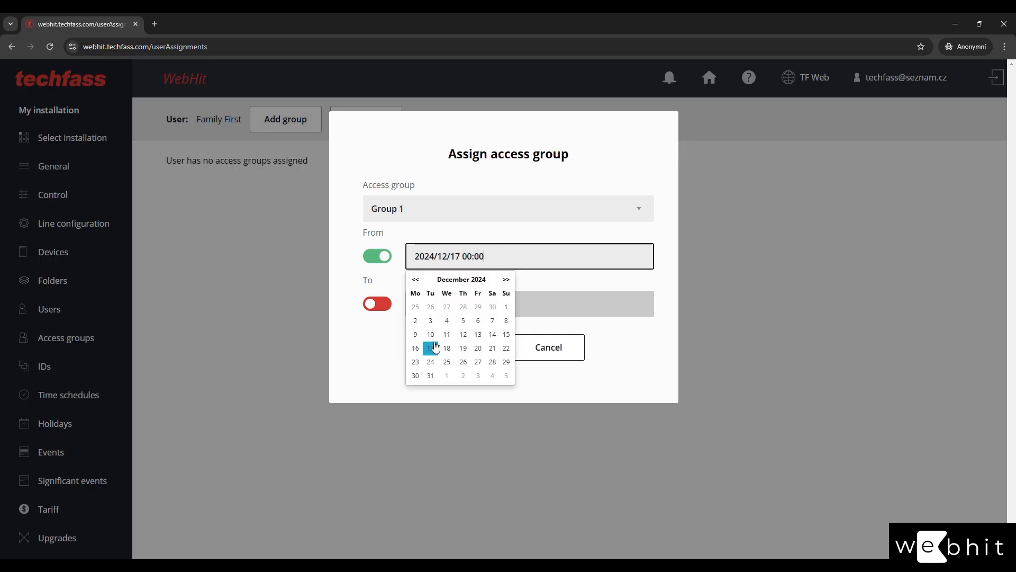
left_click(448, 348)
left_click(449, 335)
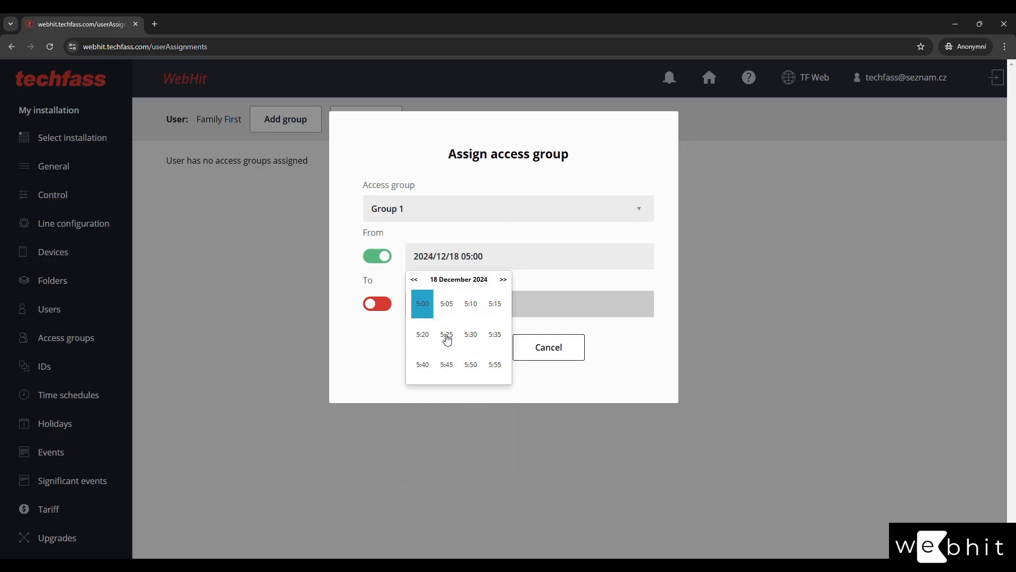
left_click(447, 336)
Try an end date of 19 December 06:30, then drop both date limits and save Group 1 as permanent.
left_click(374, 306)
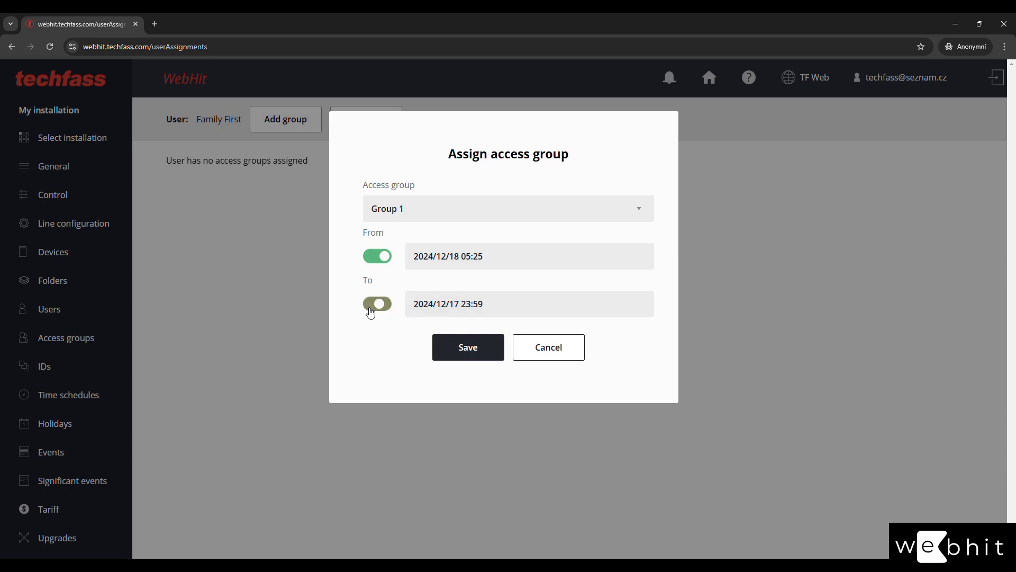
left_click(434, 304)
left_click(465, 396)
left_click(469, 382)
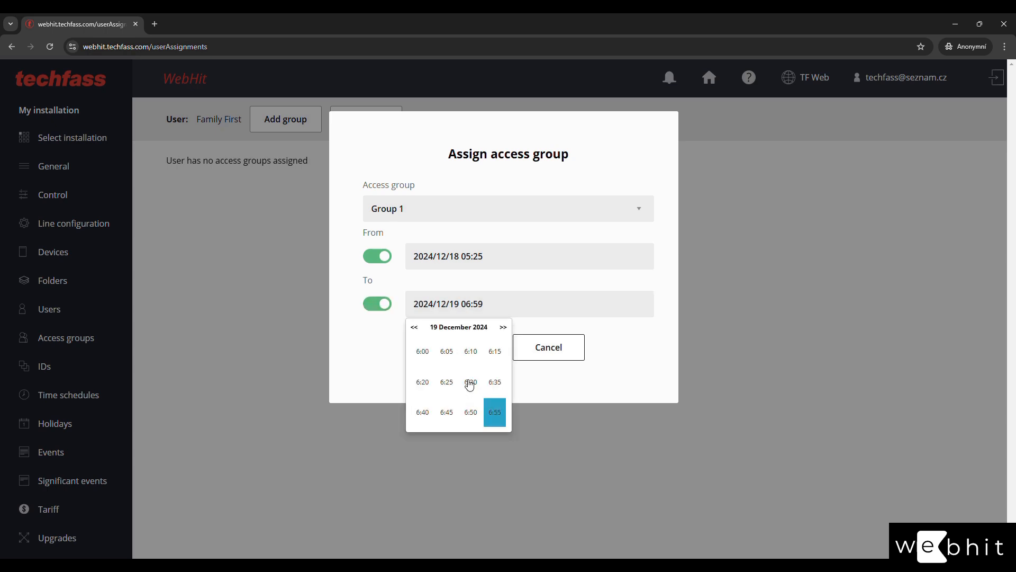
left_click(470, 383)
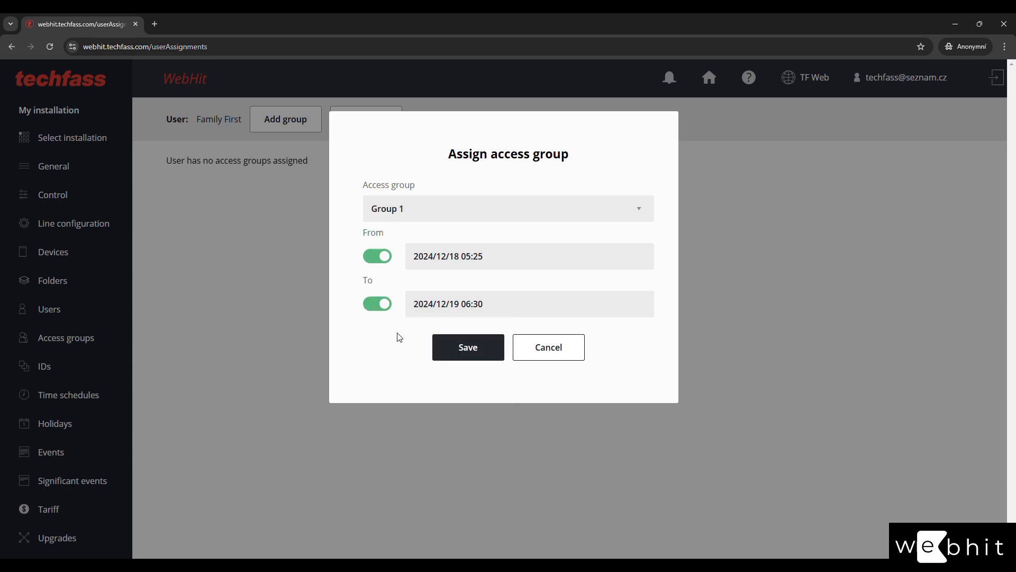
left_click(377, 258)
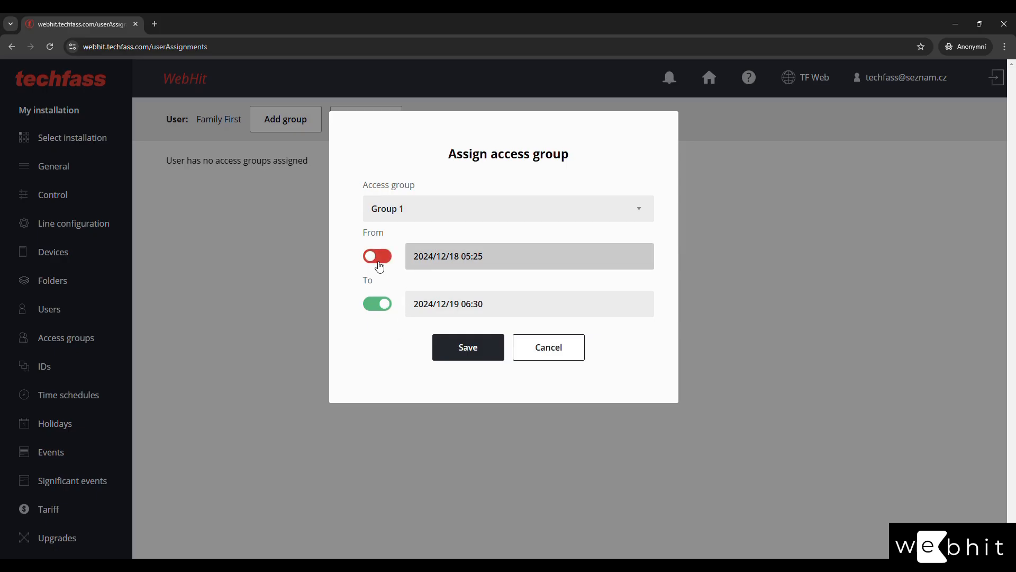
left_click(376, 303)
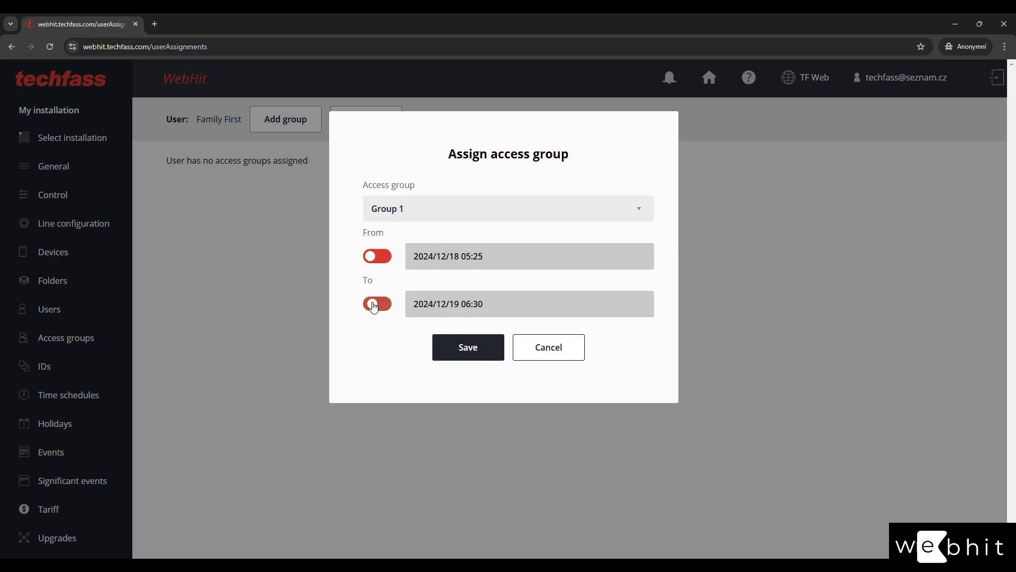
left_click(462, 353)
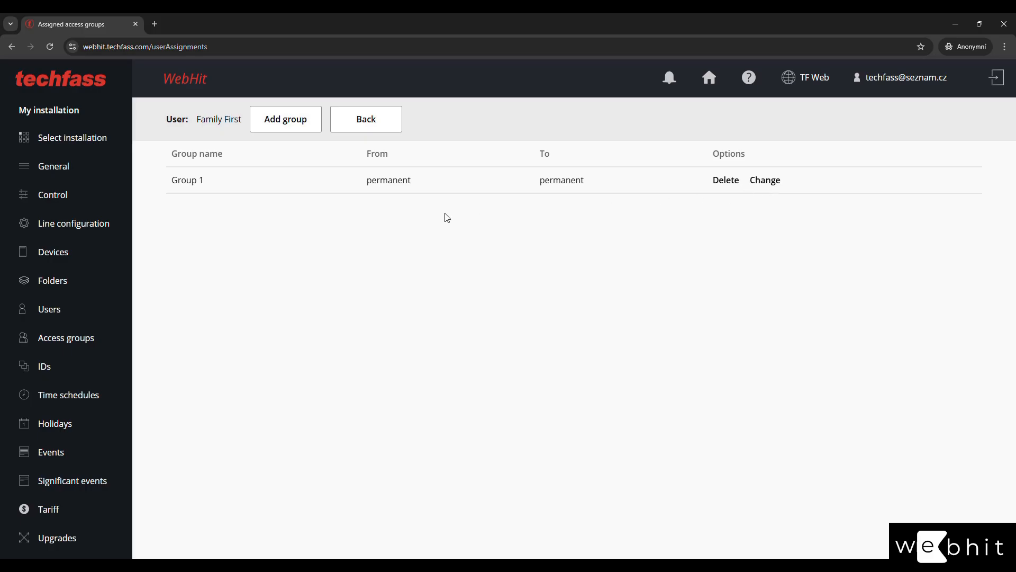
Assign Group 2 to Family First as well and return to the users list.
left_click(281, 124)
left_click(398, 215)
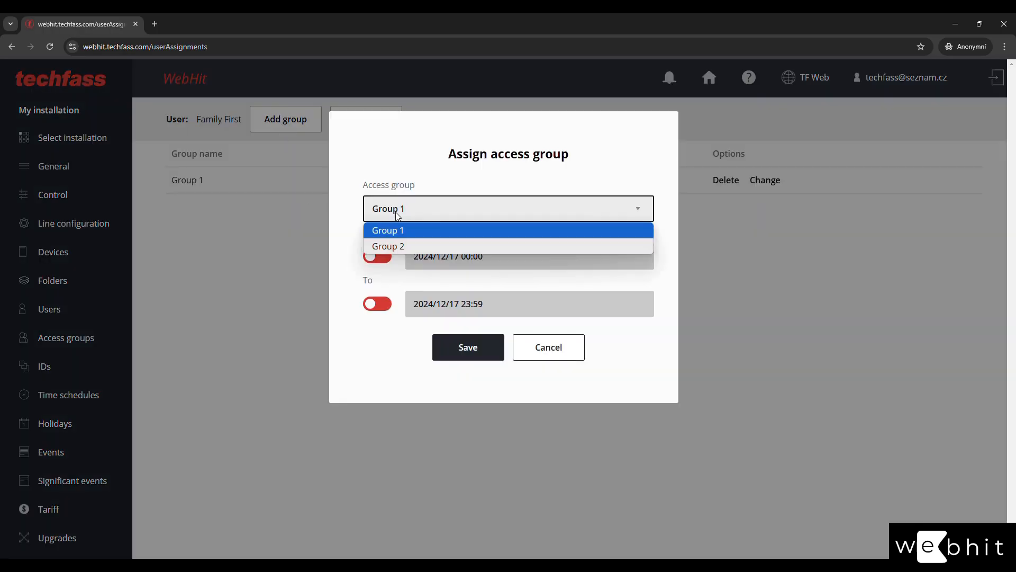
left_click(392, 245)
left_click(455, 347)
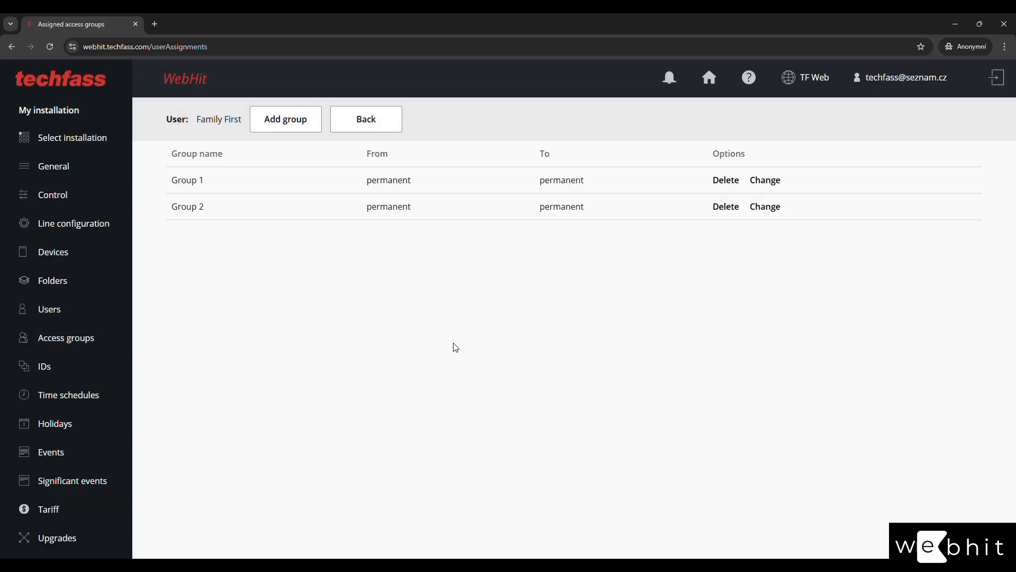
left_click(363, 127)
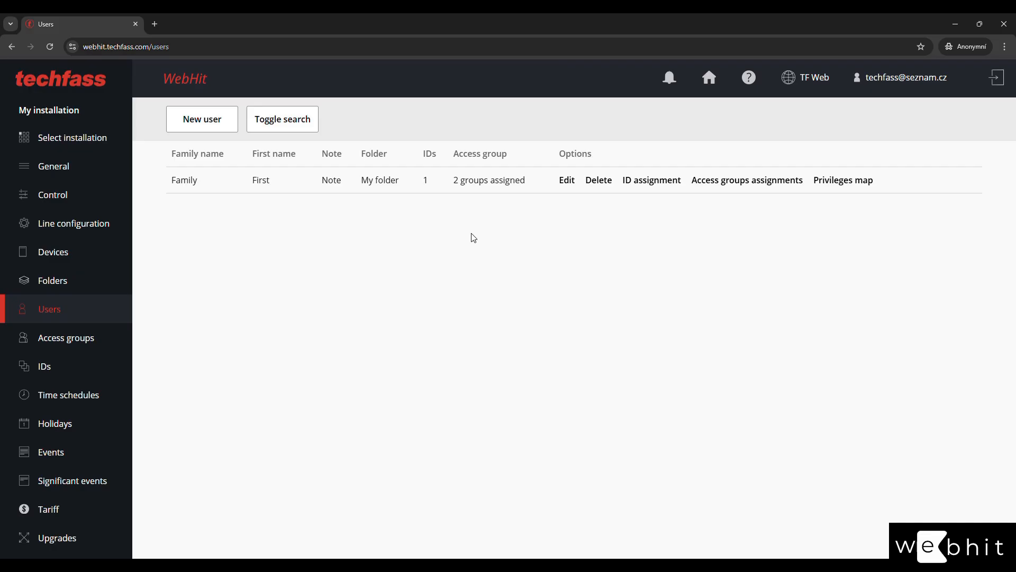
left_click(837, 187)
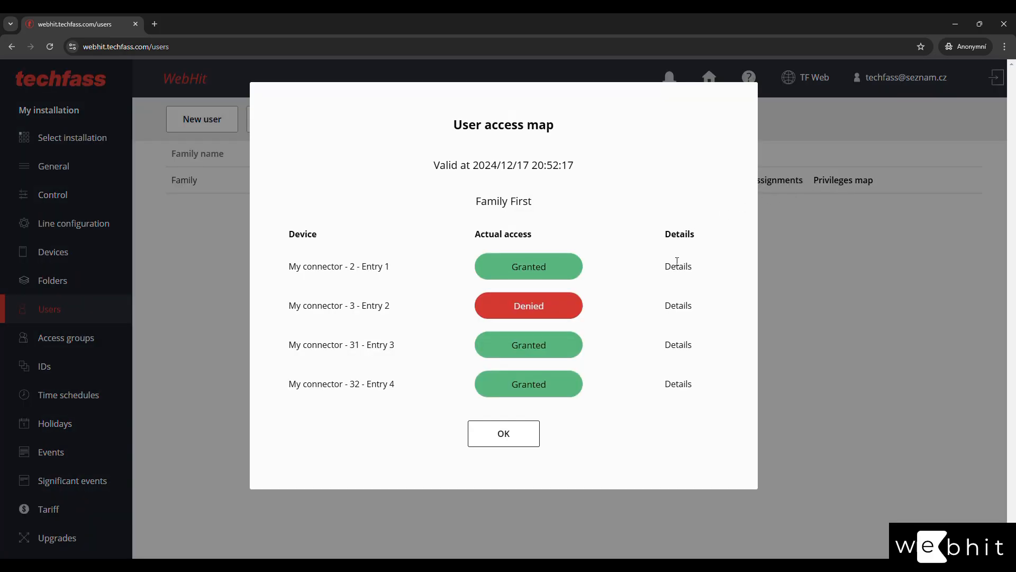
mouse_move(675, 266)
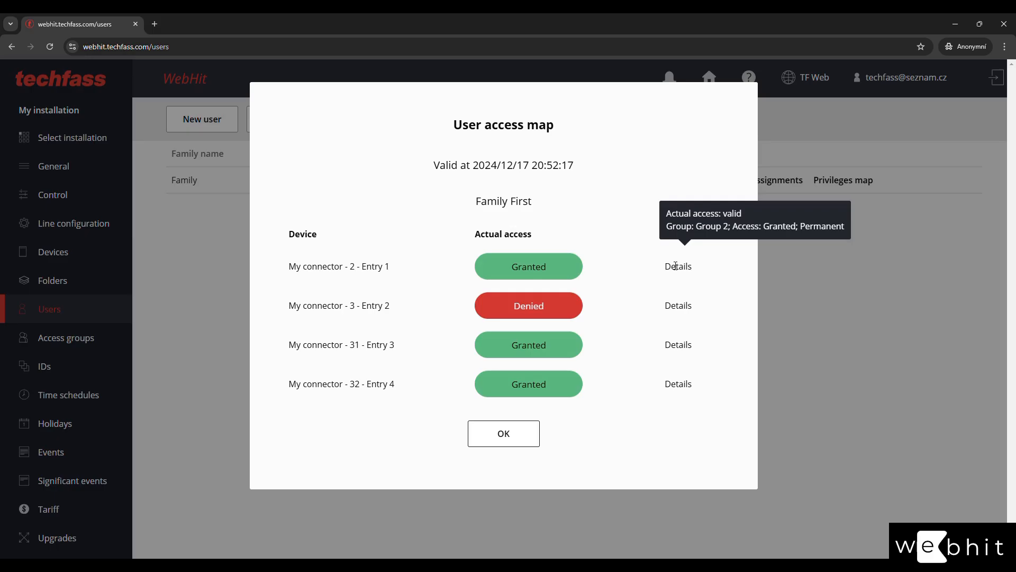
mouse_move(669, 343)
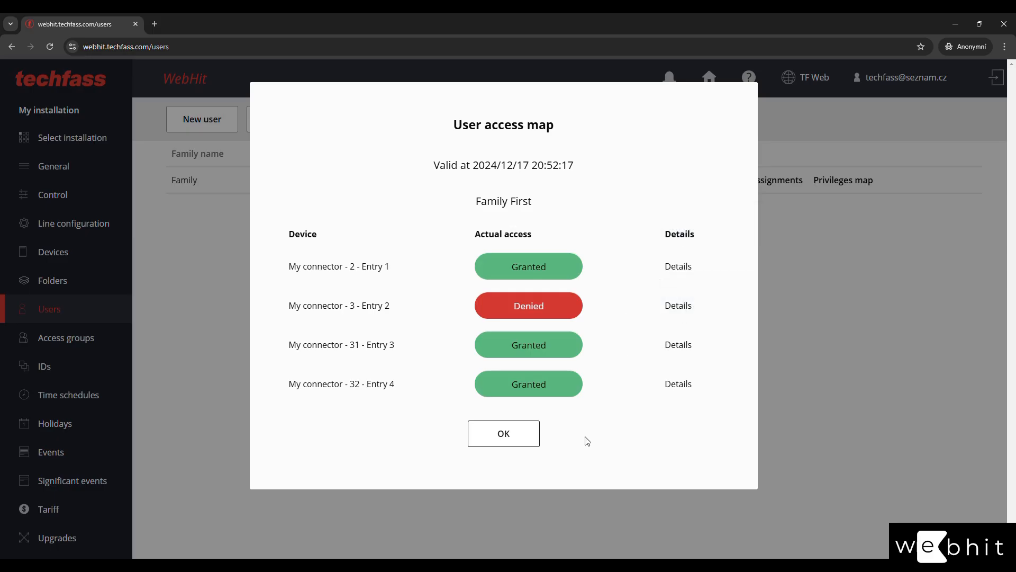
left_click(500, 437)
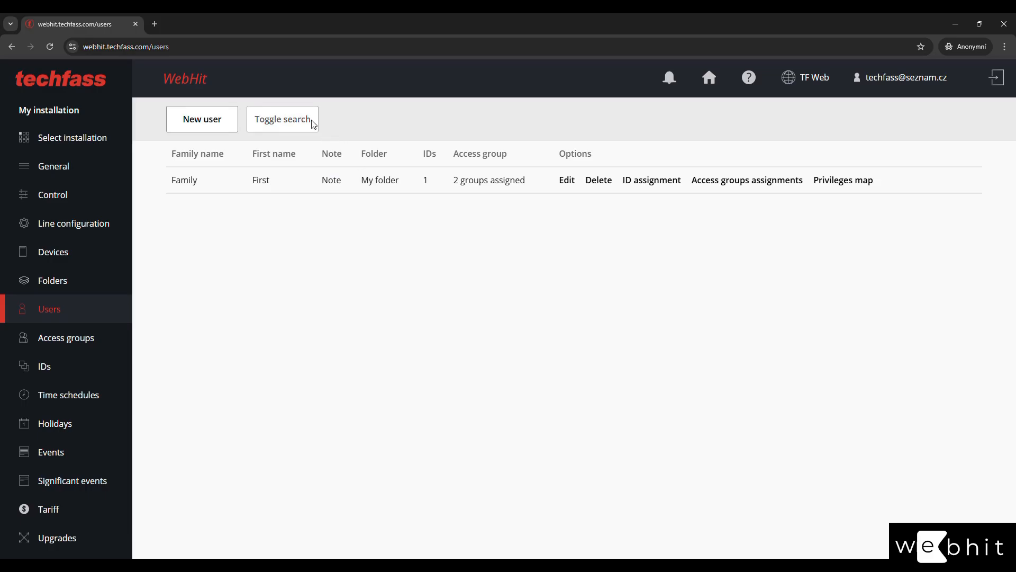
Show the user search filters and check the User, name, Note, Access group and Folder fields, leaving all at defaults.
left_click(298, 123)
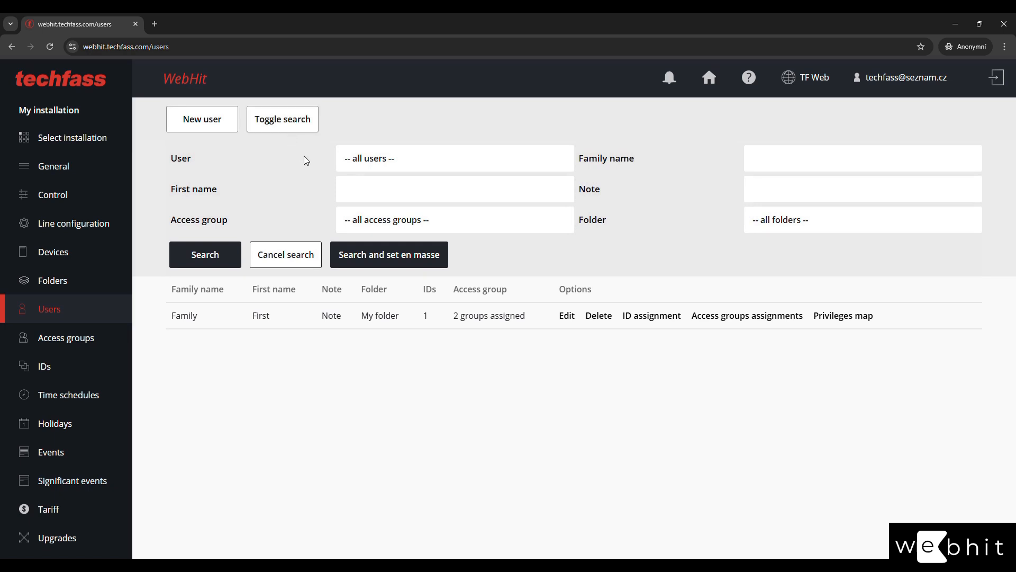
left_click(429, 162)
left_click(430, 162)
left_click(804, 158)
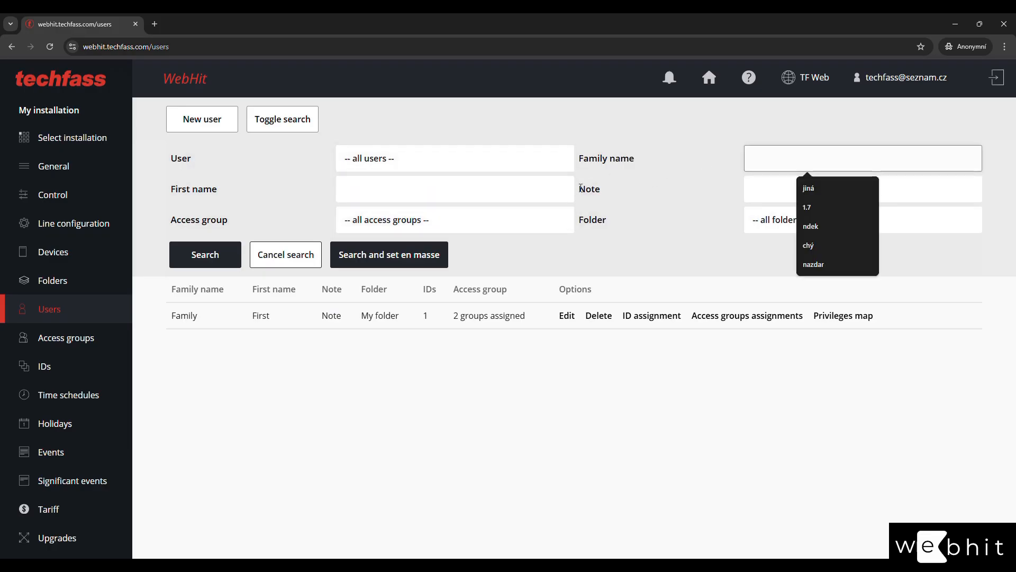
left_click(455, 180)
left_click(764, 190)
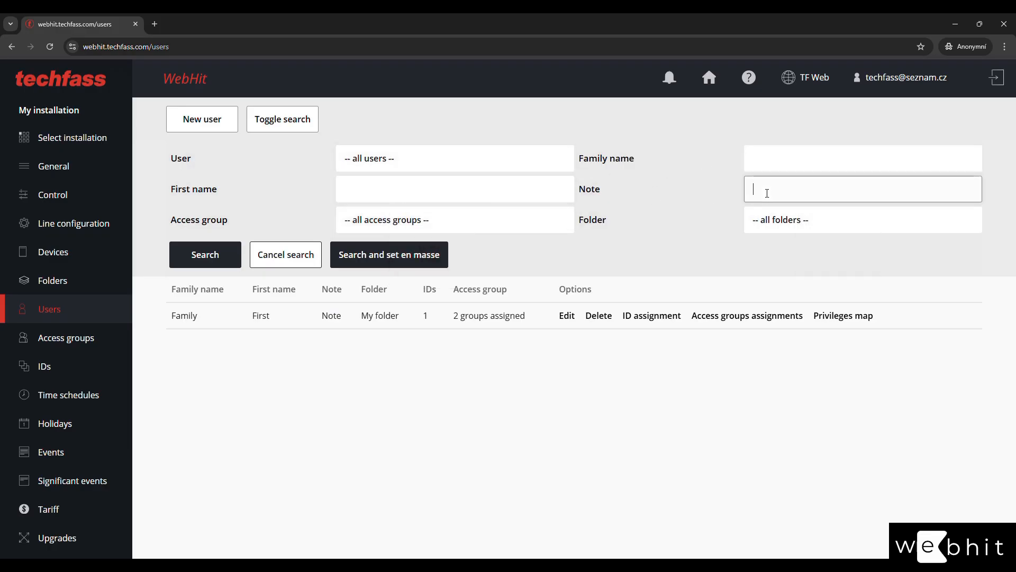
left_click(520, 224)
left_click(520, 224)
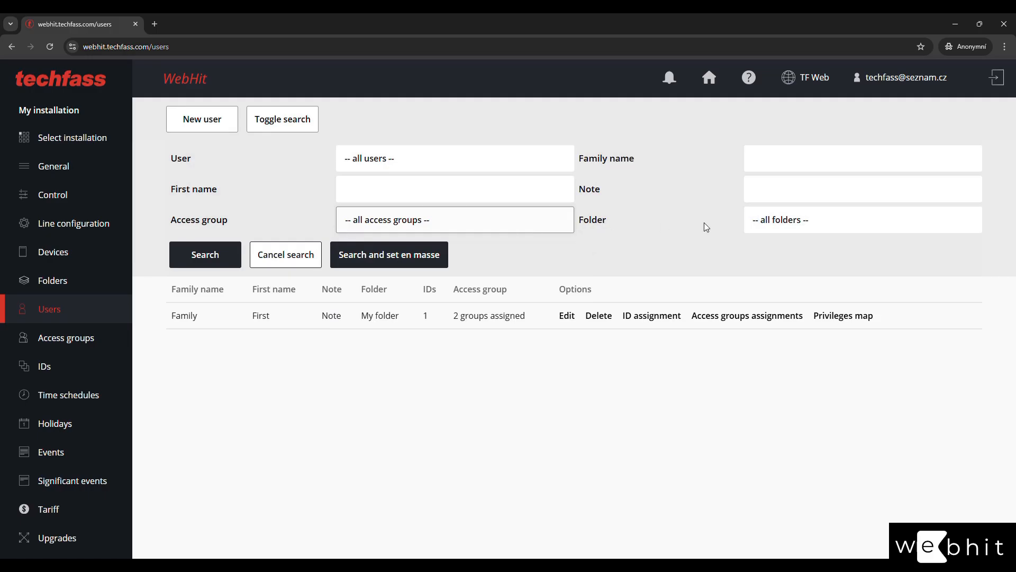
left_click(769, 225)
left_click(769, 227)
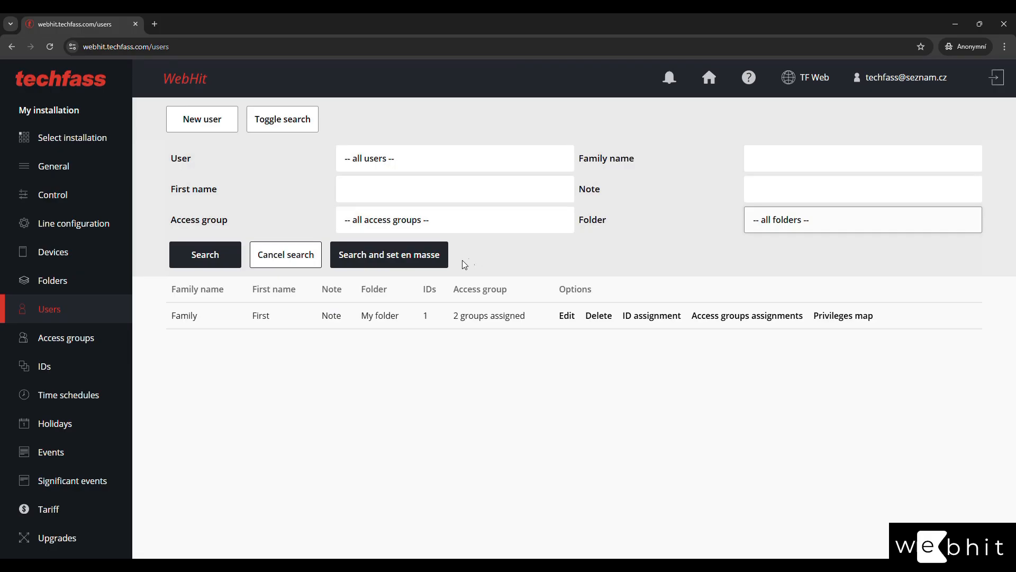
left_click(408, 268)
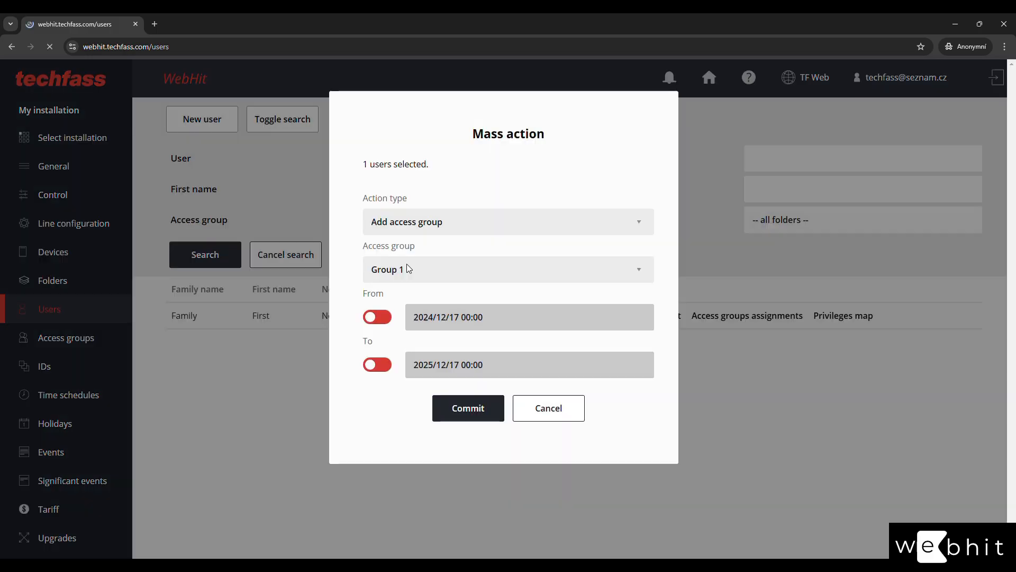
left_click(494, 229)
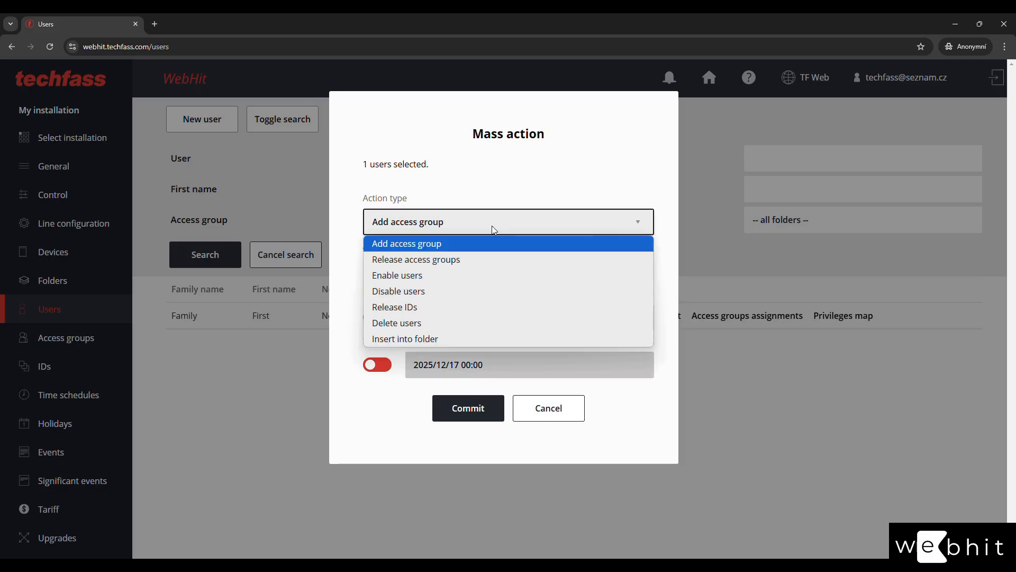
left_click(475, 246)
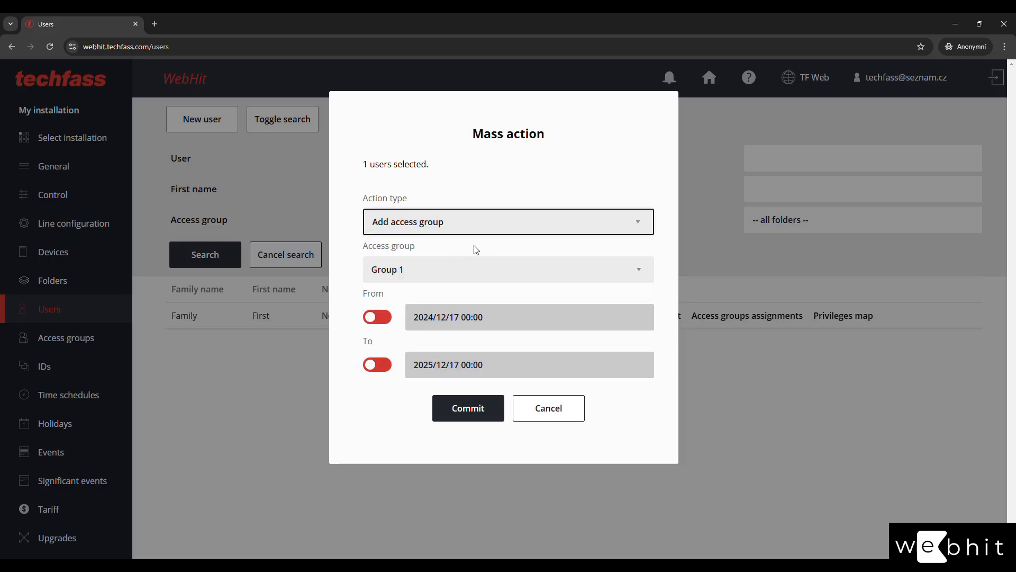
left_click(453, 271)
left_click(448, 295)
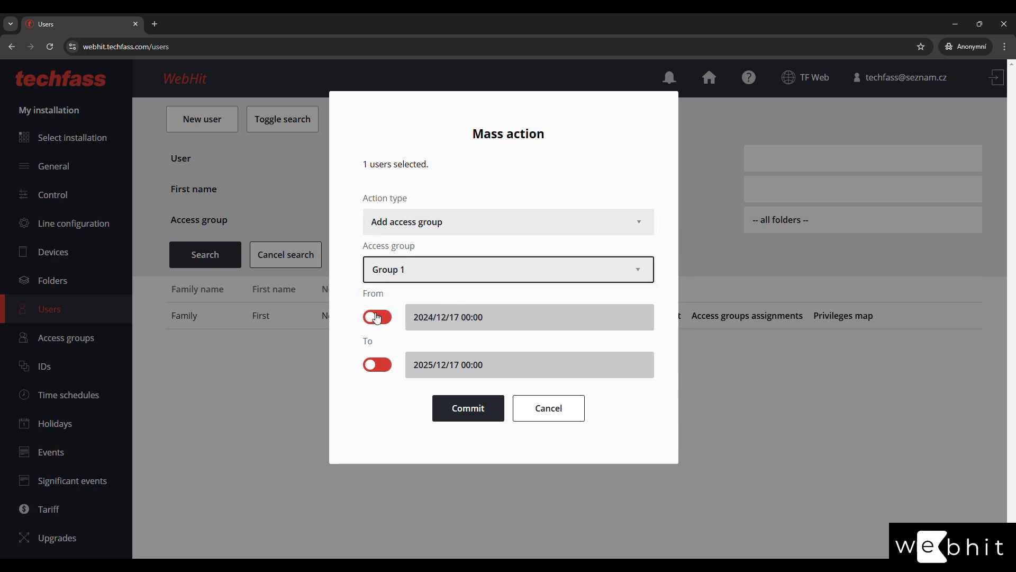
left_click(378, 317)
left_click(377, 316)
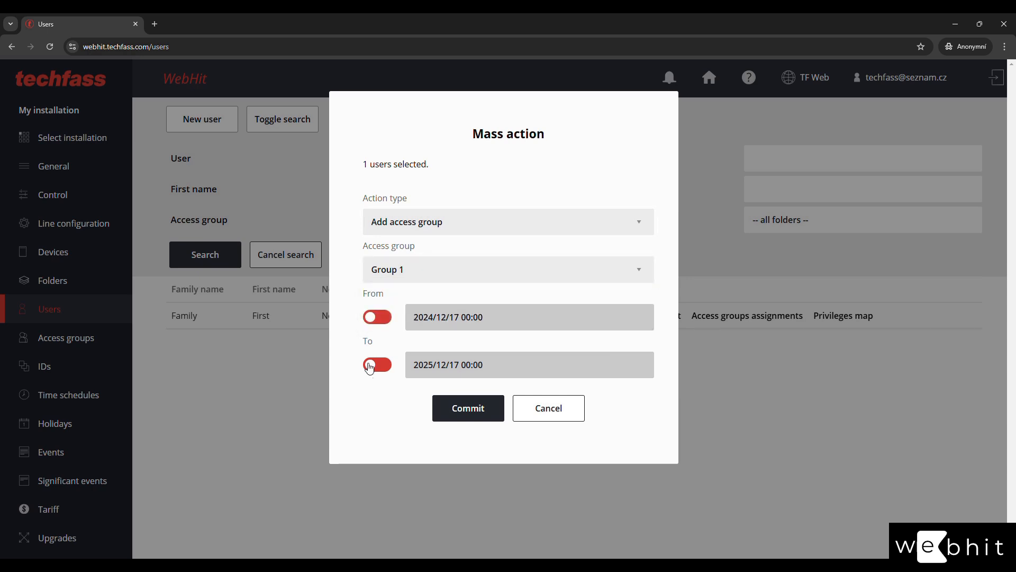
left_click(432, 232)
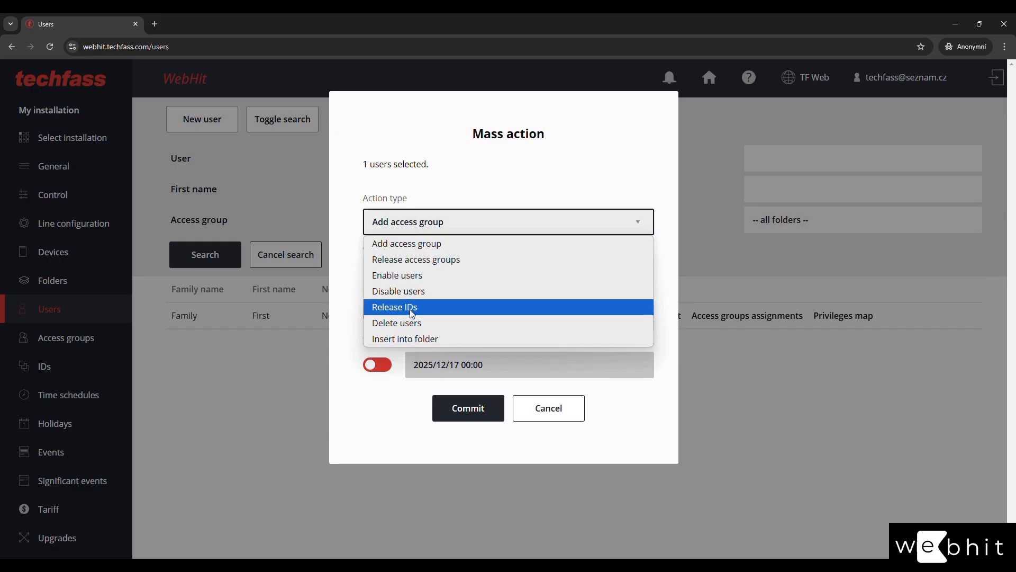
left_click(412, 339)
left_click(432, 271)
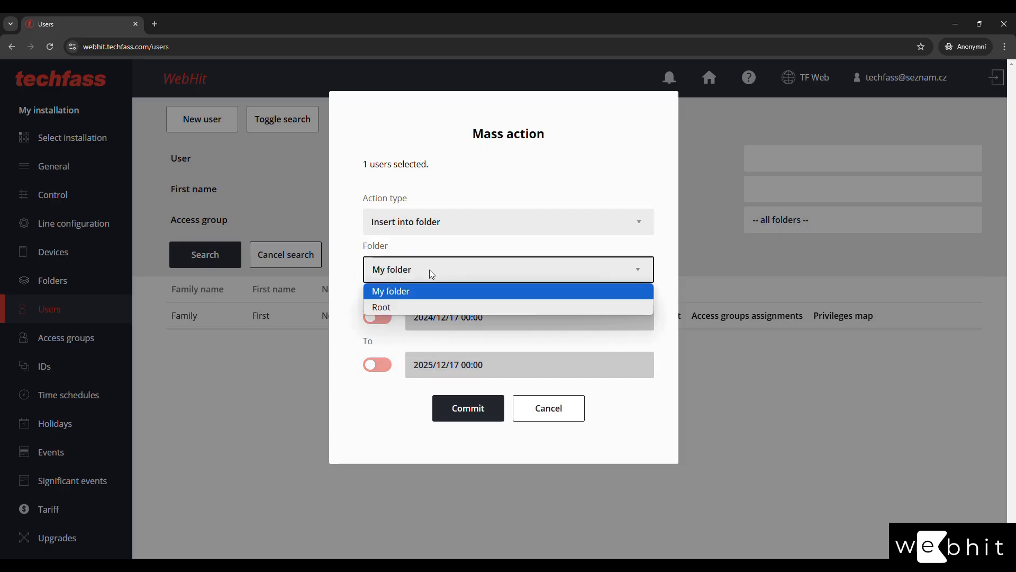
left_click(430, 269)
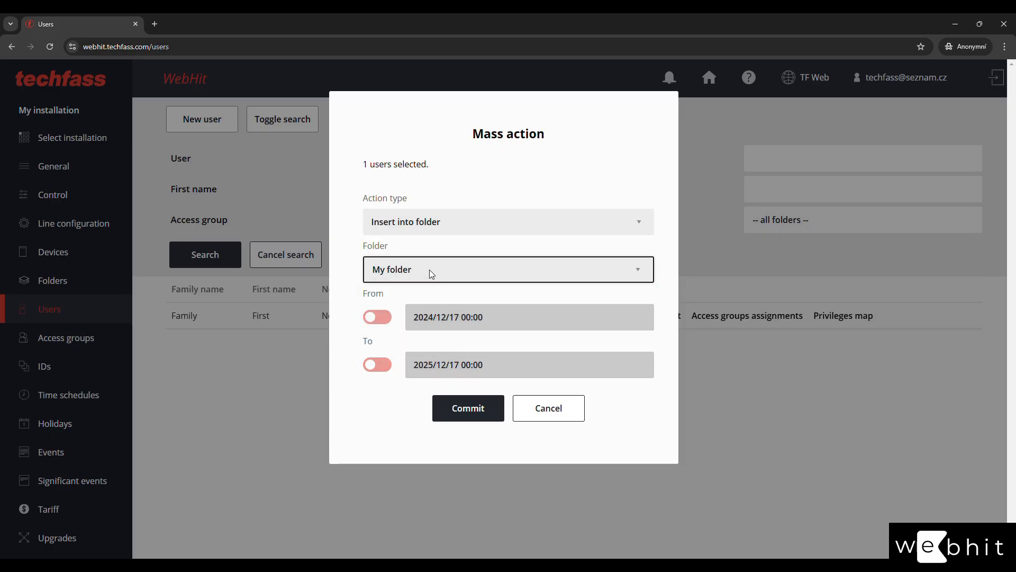
left_click(526, 411)
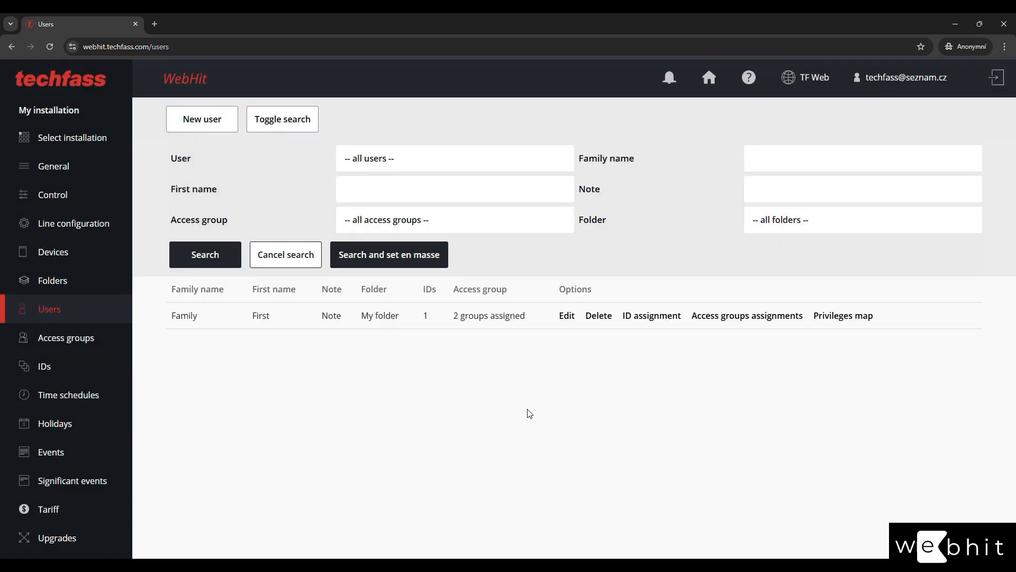
Close the user search, inspect the latest event's time and jump options, then expand the event filter.
left_click(286, 259)
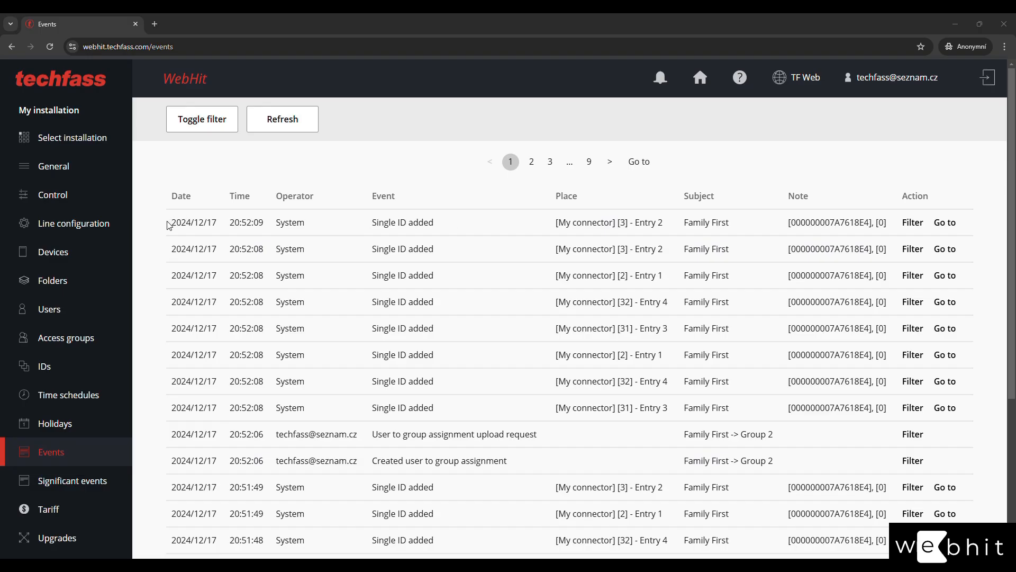
left_click_drag(170, 222, 259, 224)
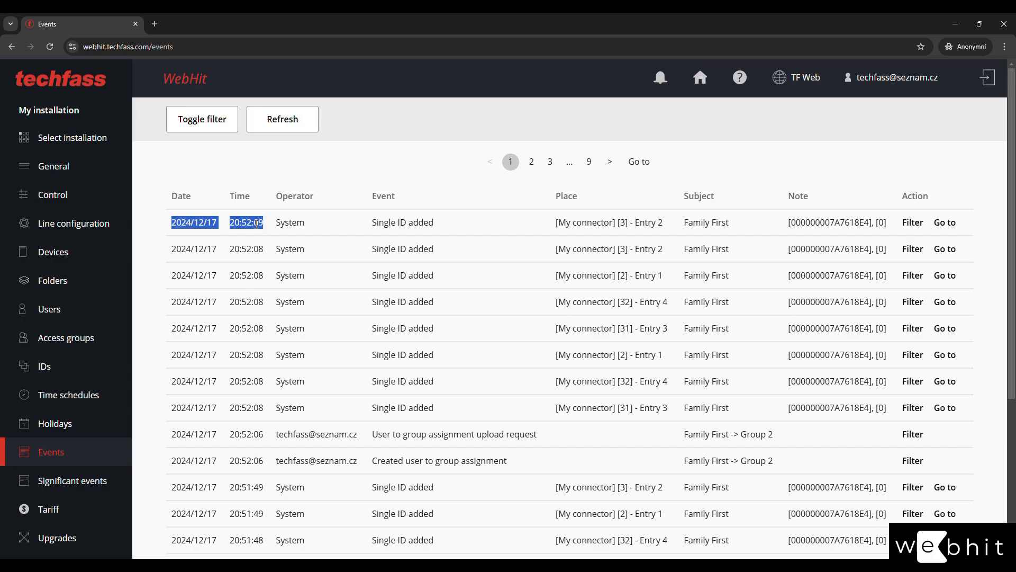
left_click(361, 216)
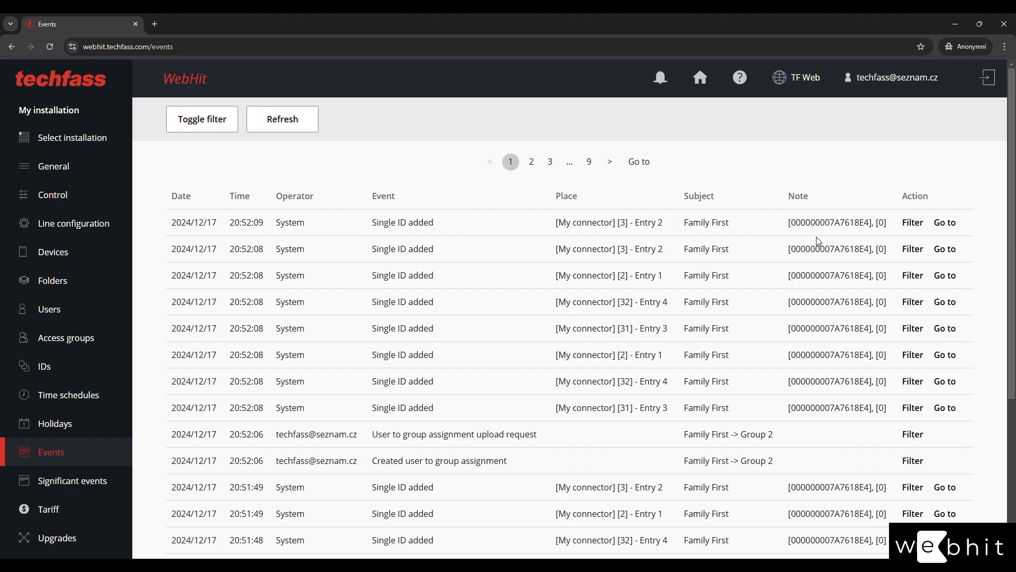
left_click(946, 223)
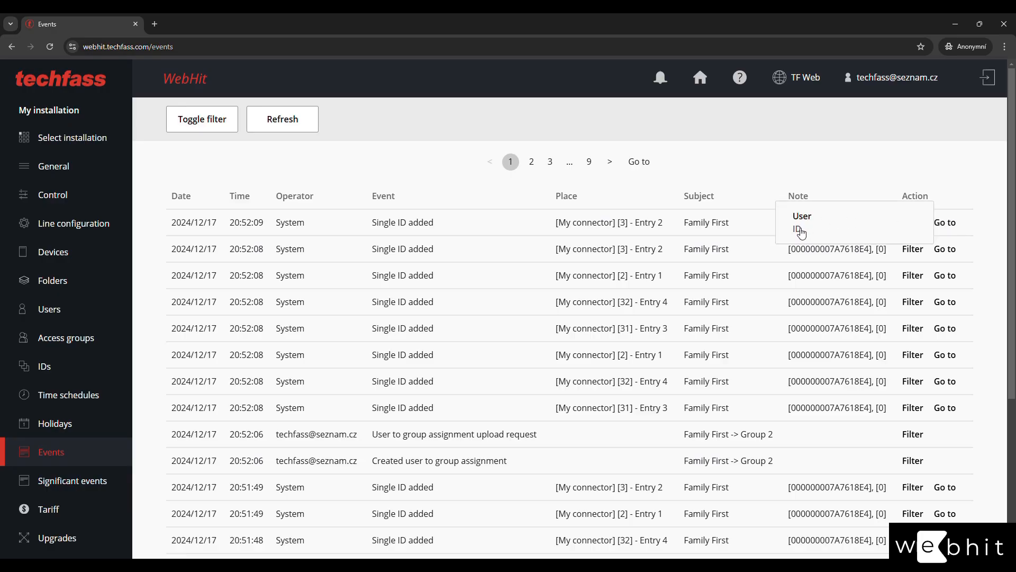
left_click(752, 234)
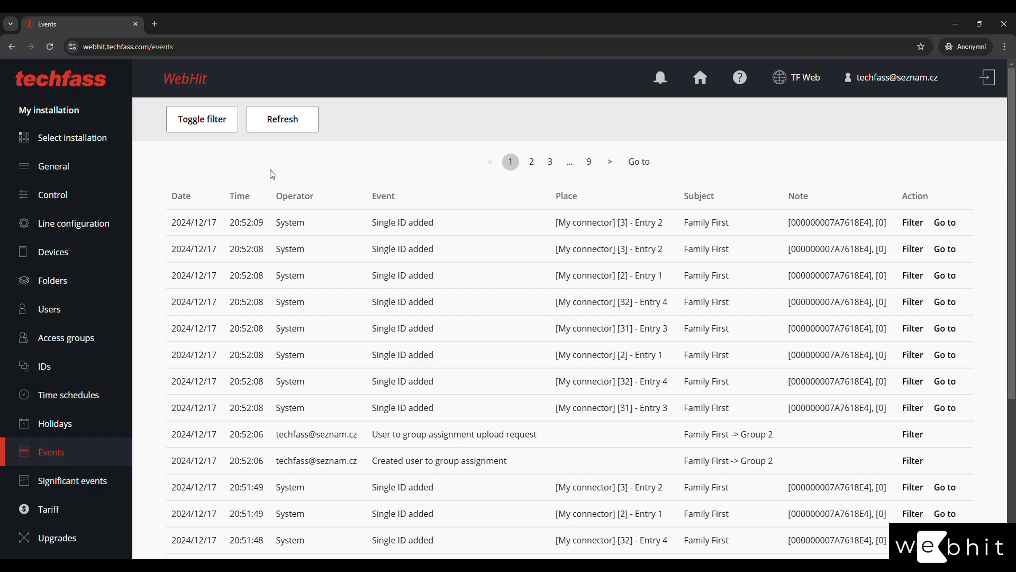
left_click(205, 130)
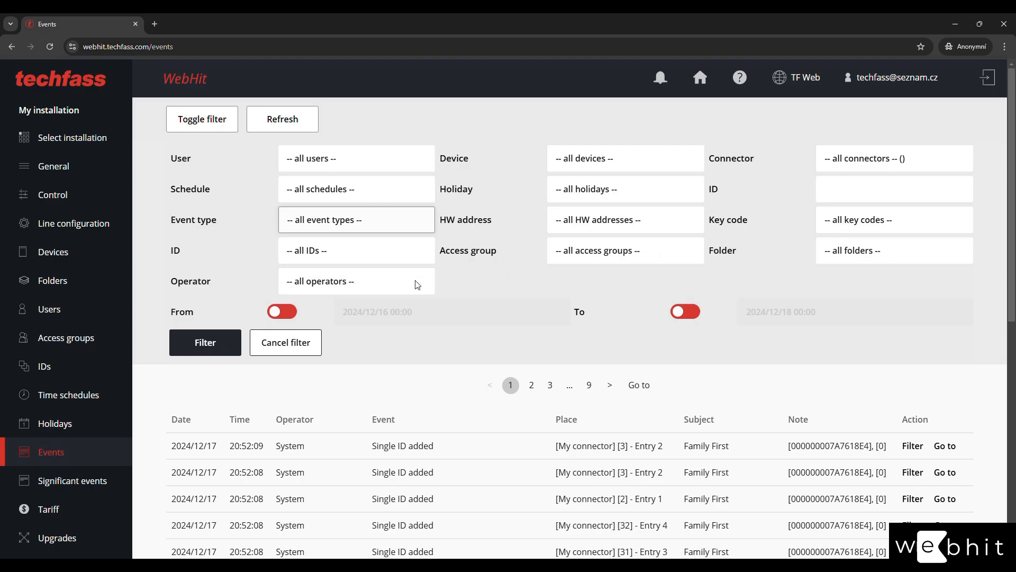
Switch the event filter's From and To date limits off and collapse the filter.
left_click(272, 312)
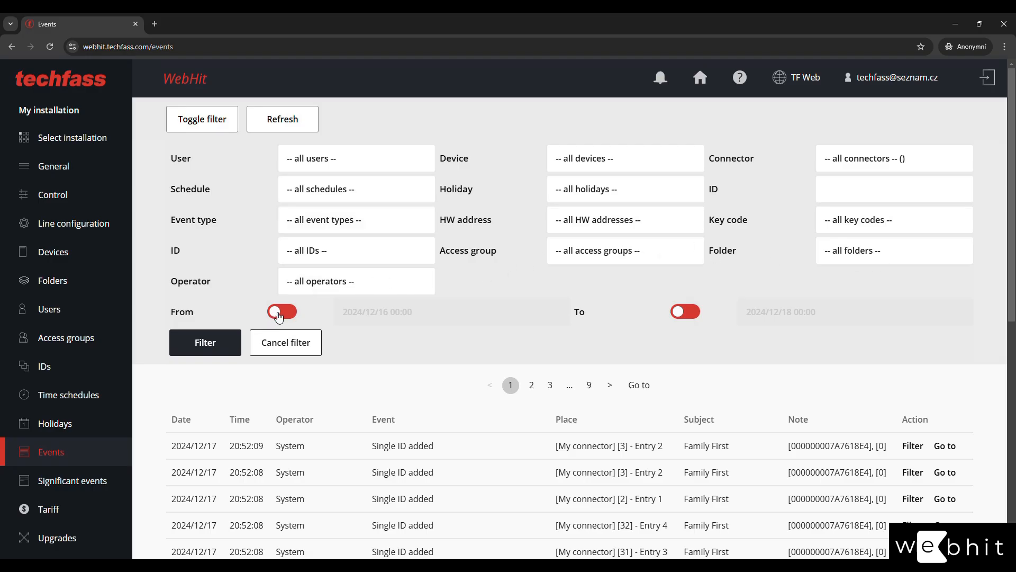
left_click(683, 314)
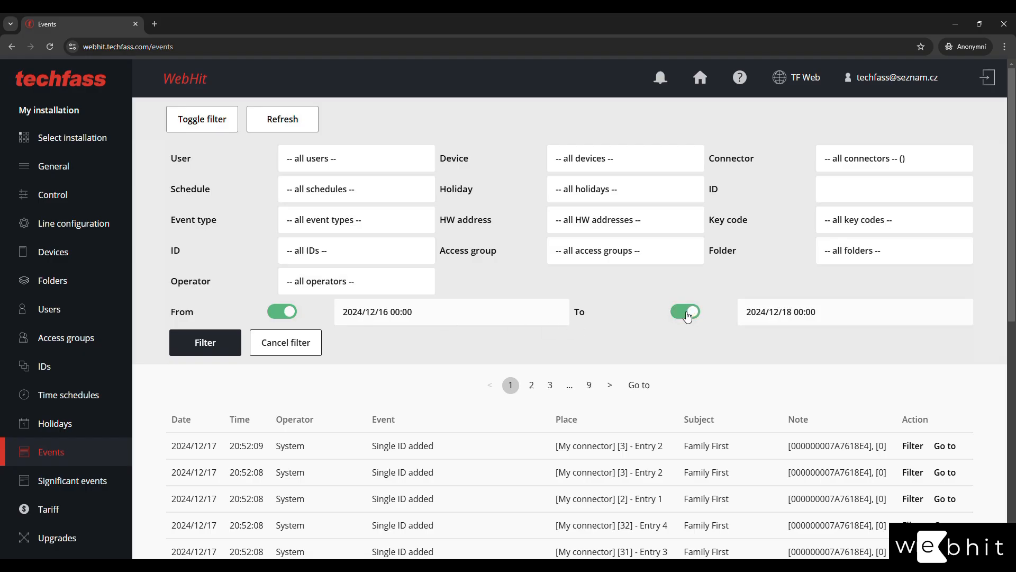
left_click(683, 315)
right_click(683, 316)
left_click(284, 313)
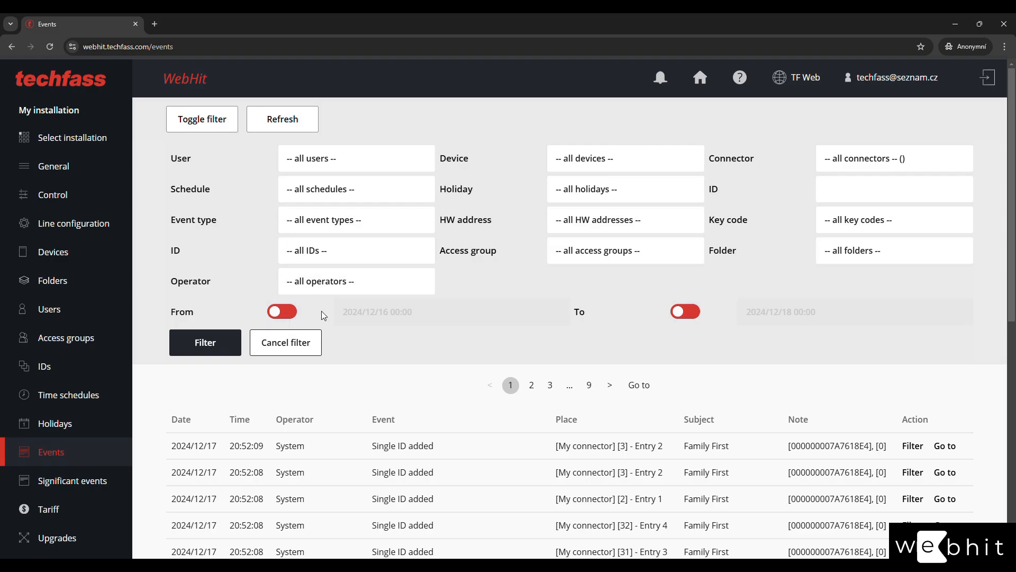
left_click(283, 345)
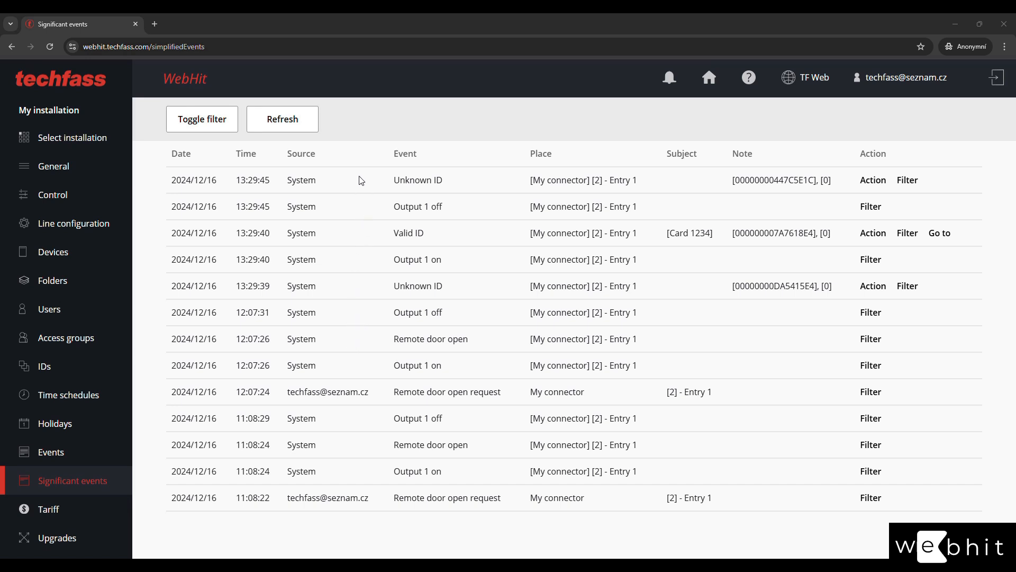
Expand the significant events filter, then cancel it.
left_click(216, 118)
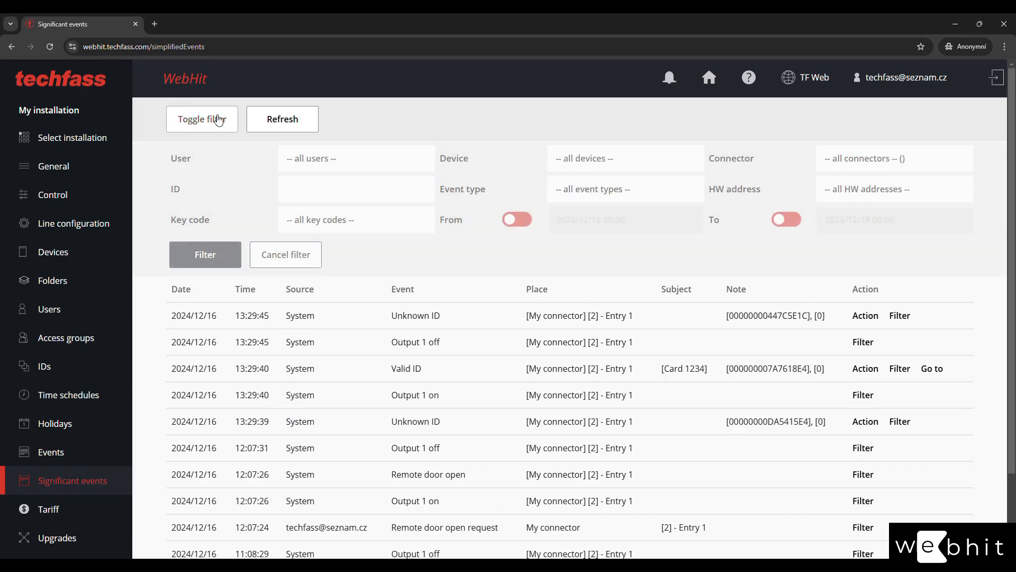
left_click(279, 262)
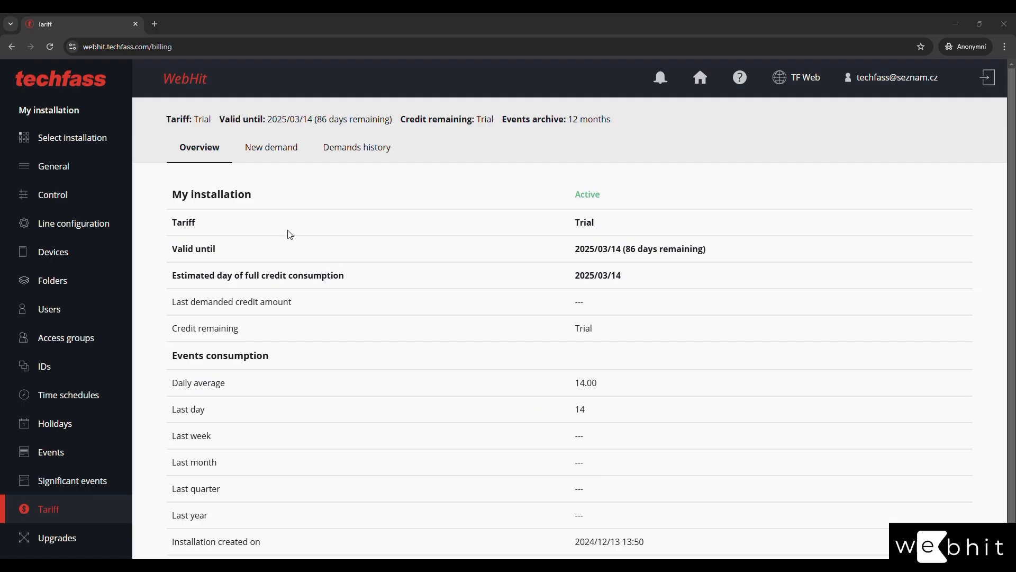
Start a next-season tariff demand with the WH2 tariff, checking its maximal control options and events values.
left_click(281, 160)
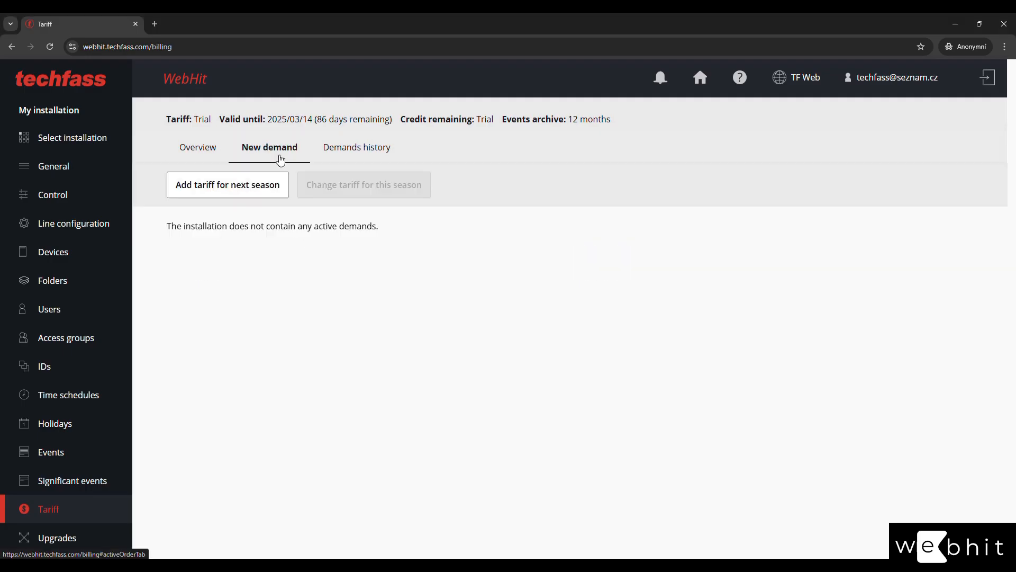
left_click(250, 190)
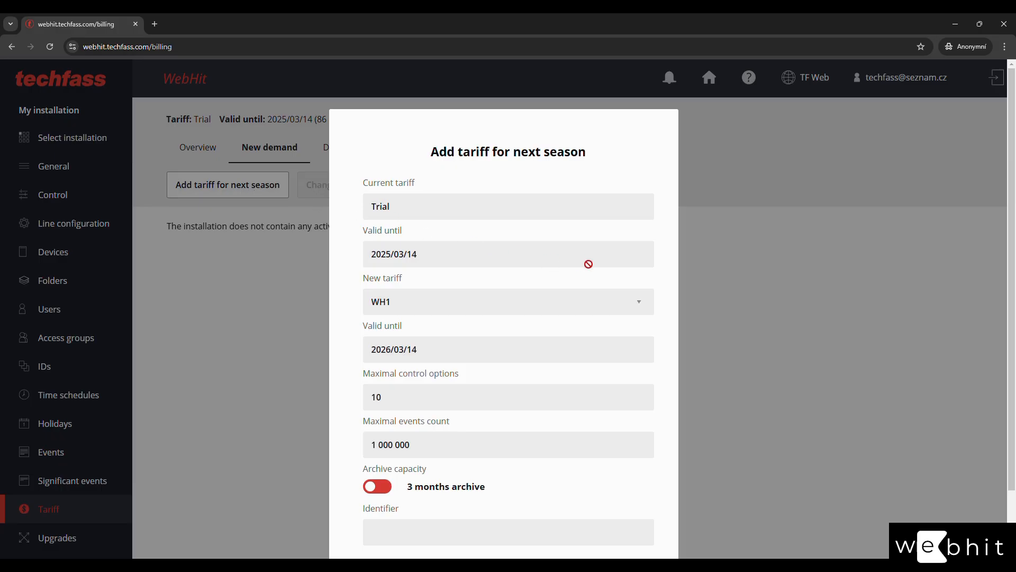
left_click(535, 306)
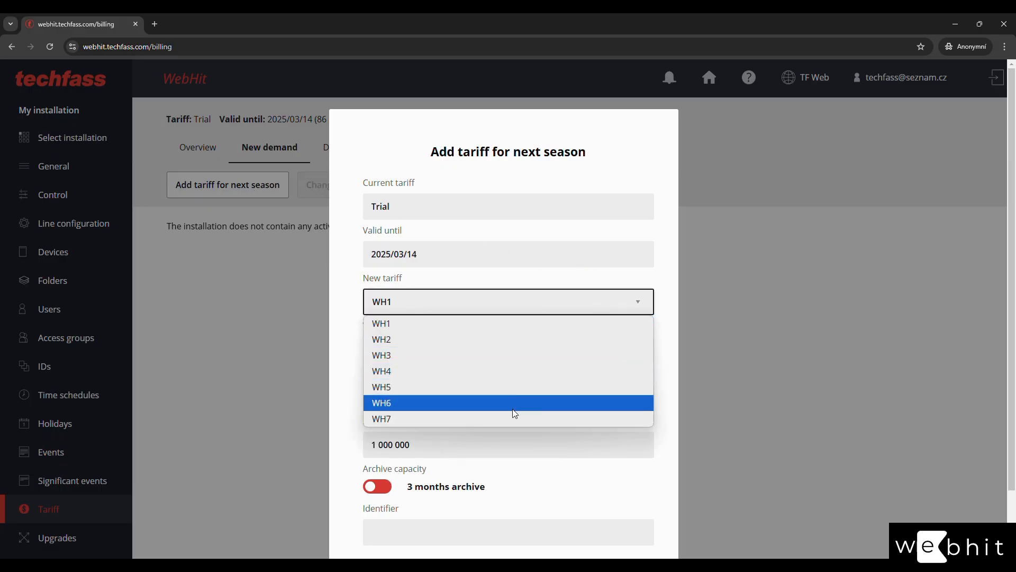
left_click(514, 344)
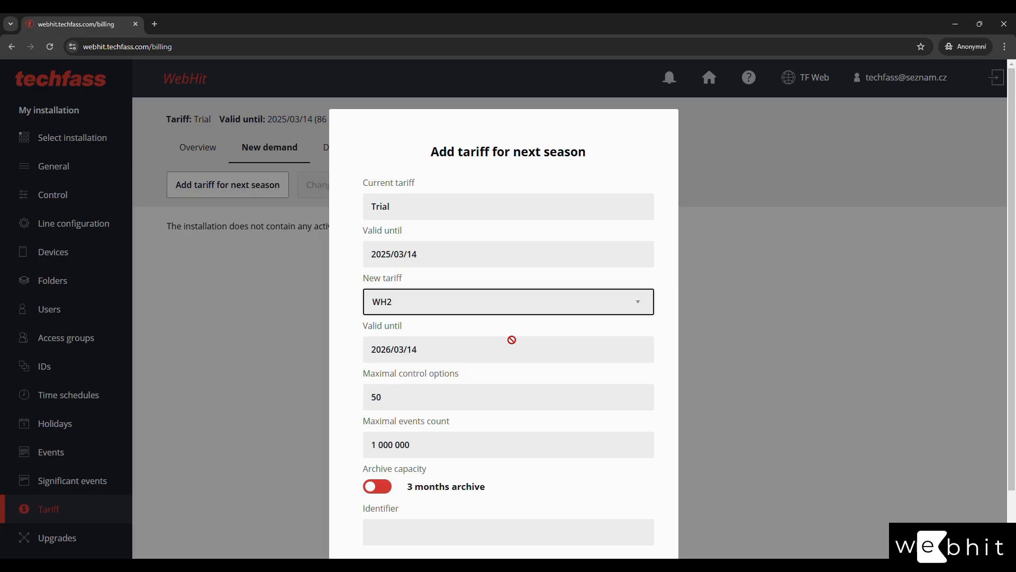
left_click_drag(435, 394, 359, 395)
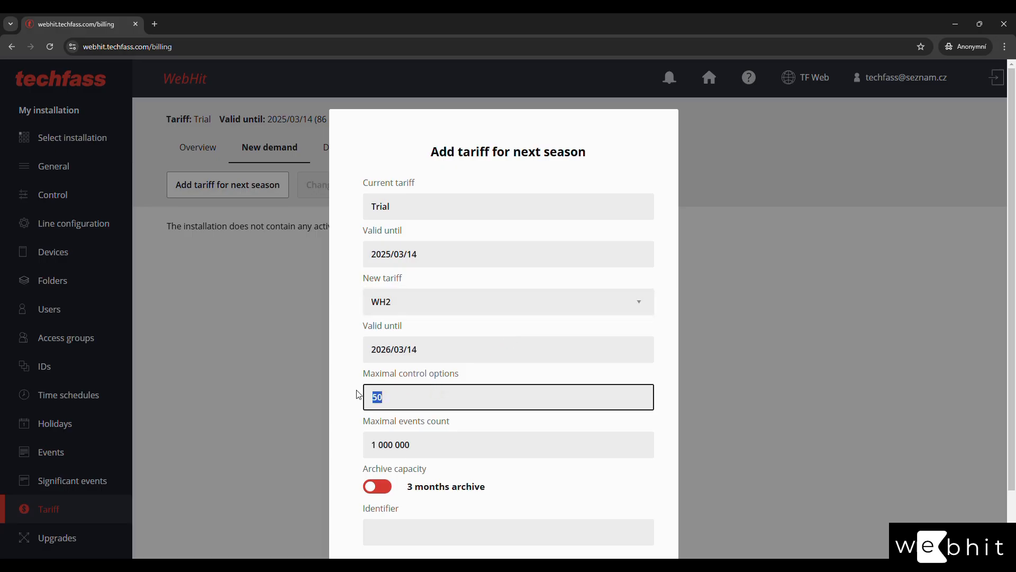
left_click(431, 397)
scroll(355, 416, "down", 2)
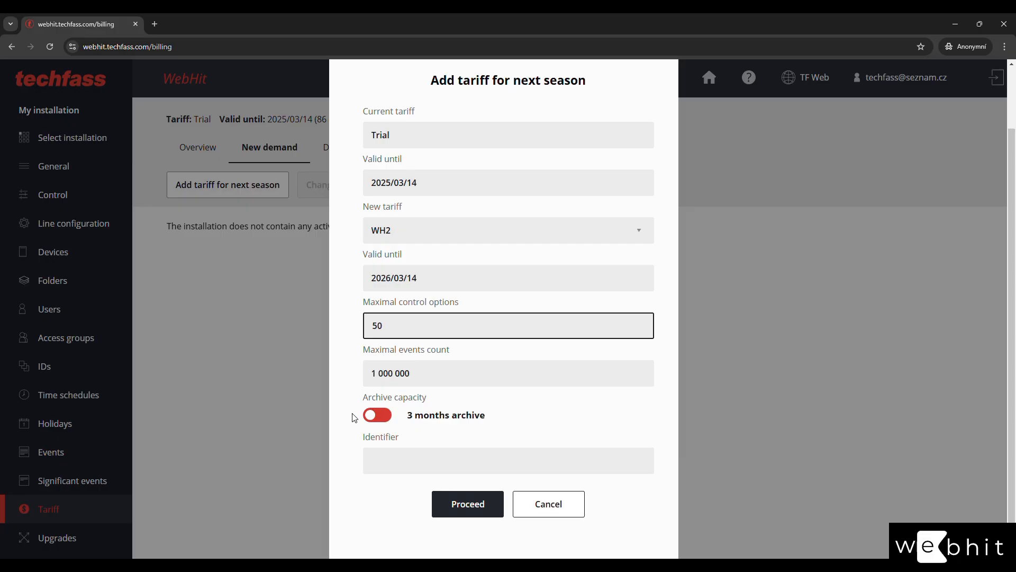
left_click_drag(438, 379, 354, 382)
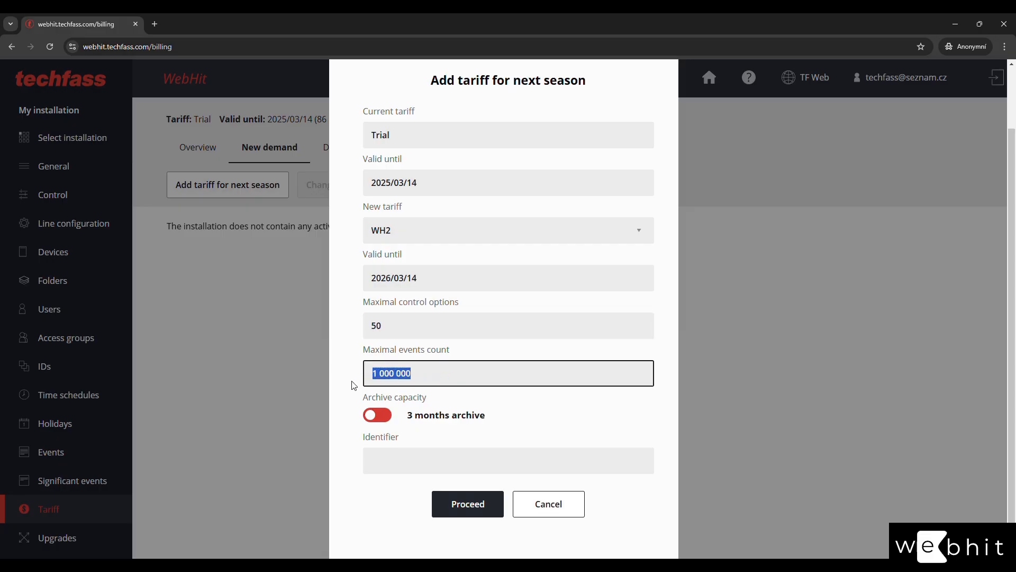
left_click(340, 394)
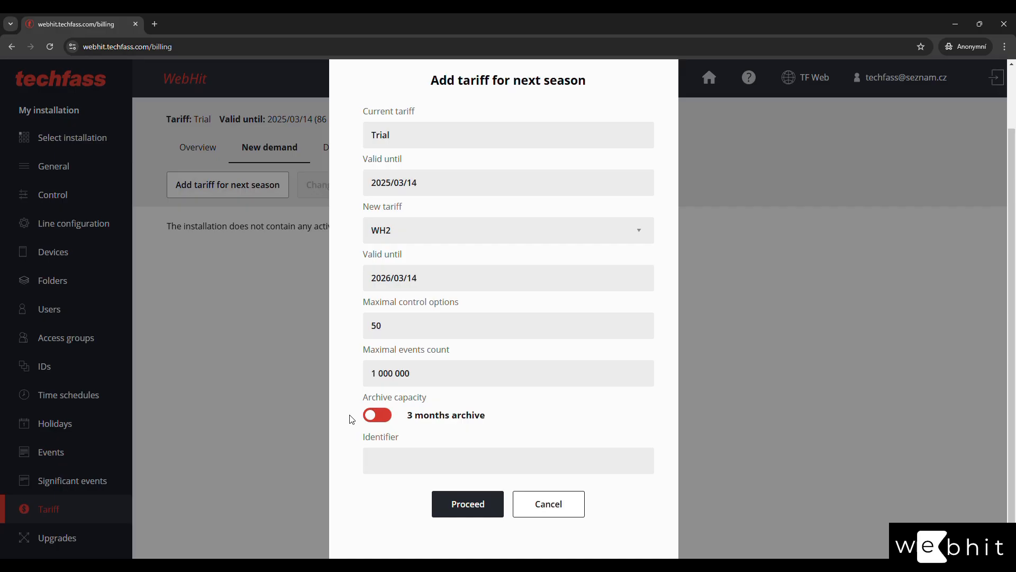
Set archive capacity to 12 months, enter identifier 1234, and submit the request.
left_click(375, 421)
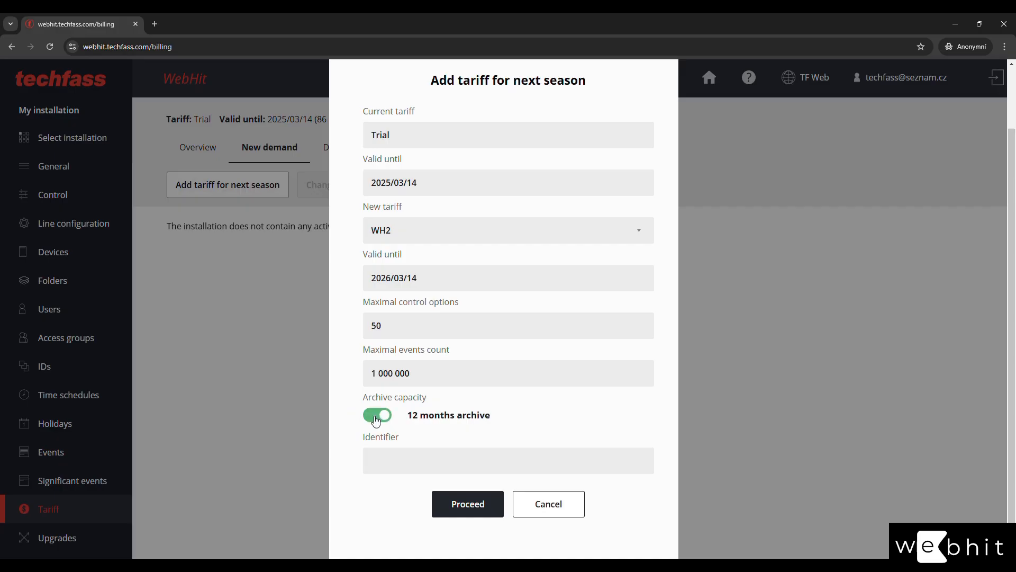
left_click(375, 421)
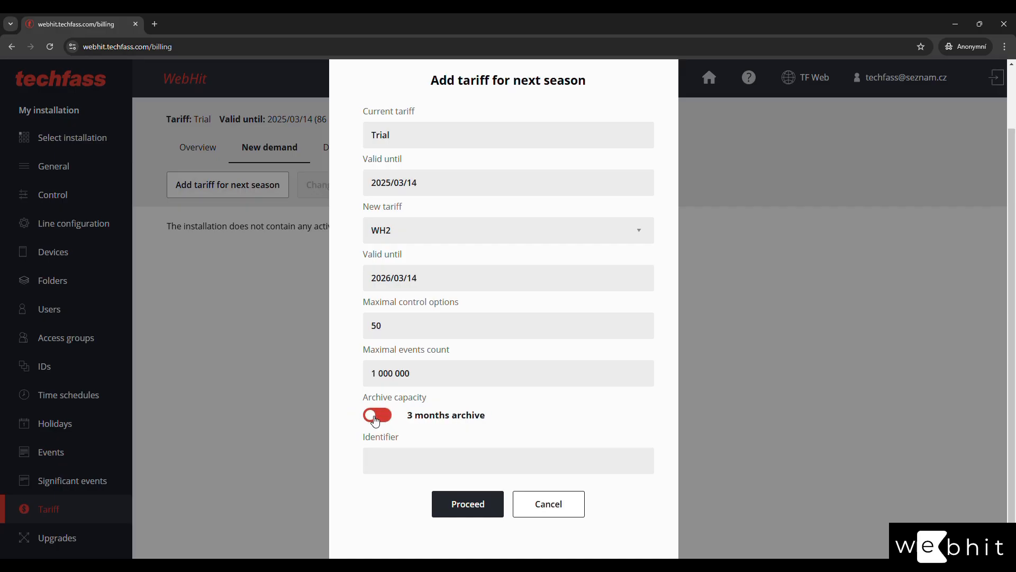
left_click(375, 421)
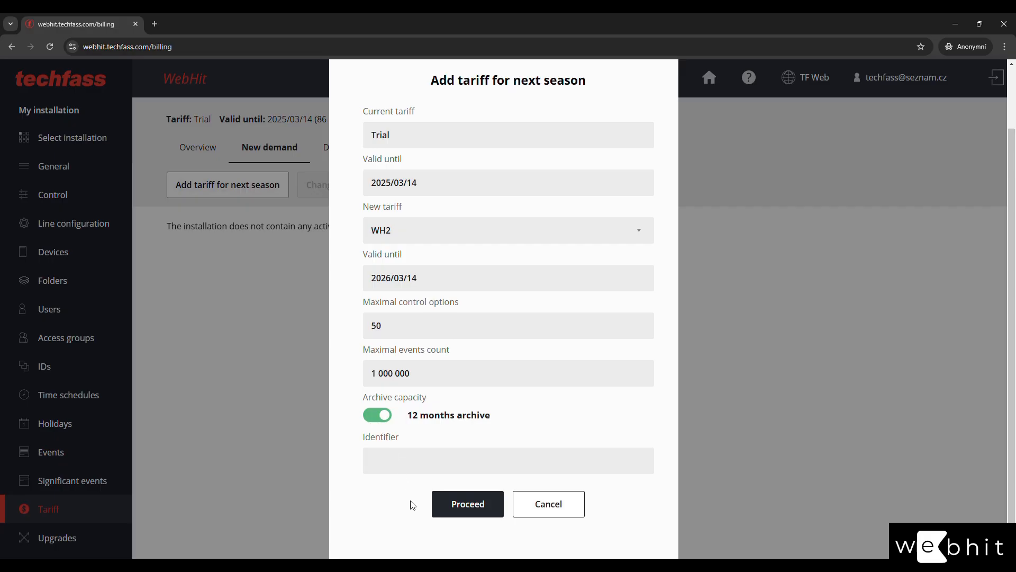
left_click(407, 461)
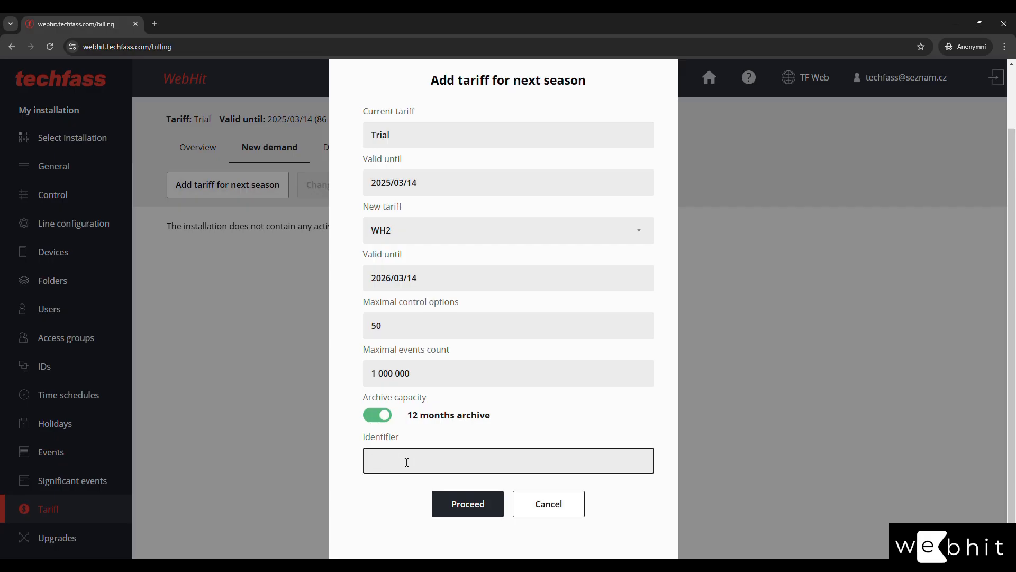
type("1234")
left_click(458, 504)
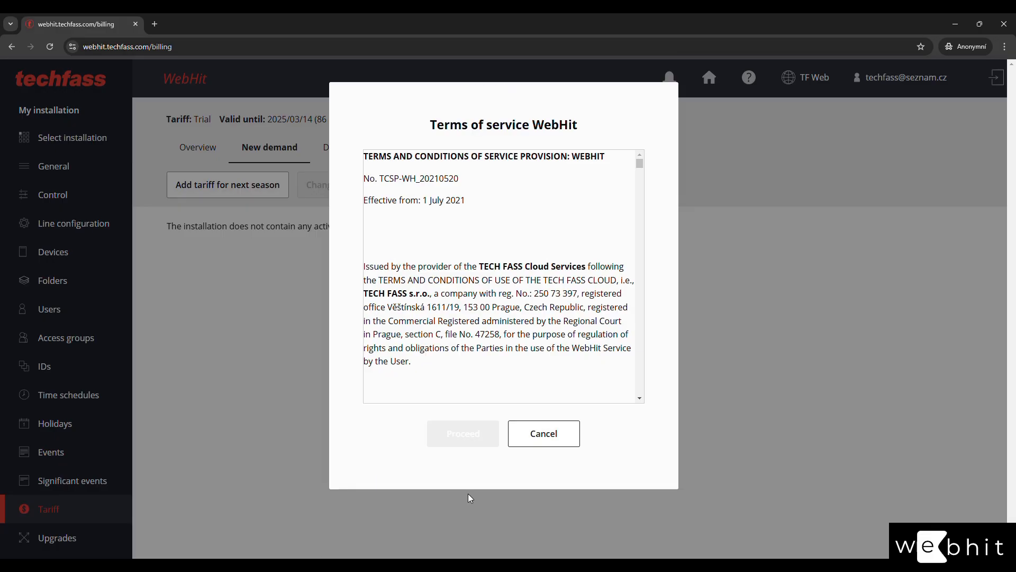
Accept the terms, confirm the WH2 demand summary, and begin activating the approved demand.
left_click_drag(639, 164, 672, 429)
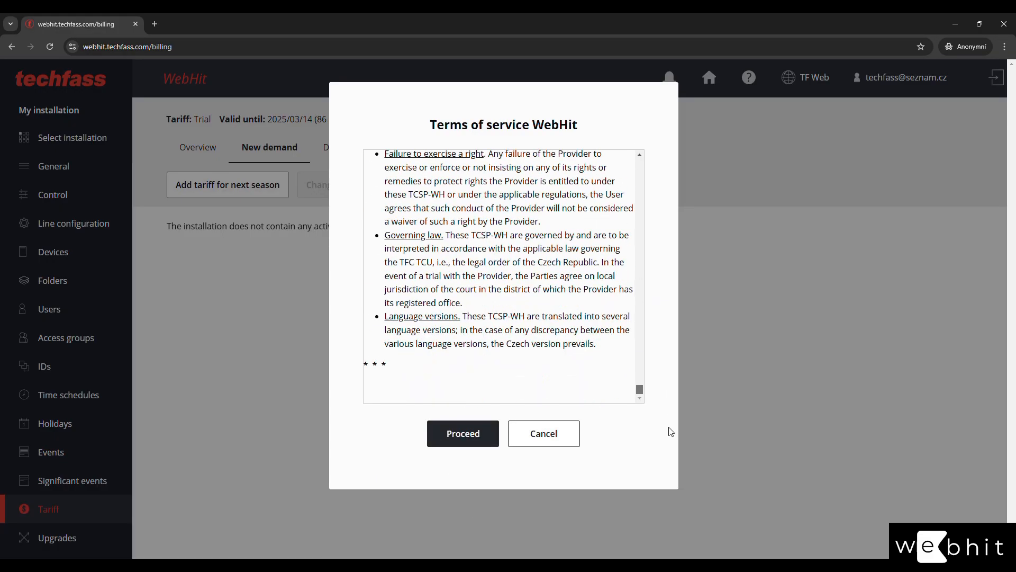
left_click(463, 433)
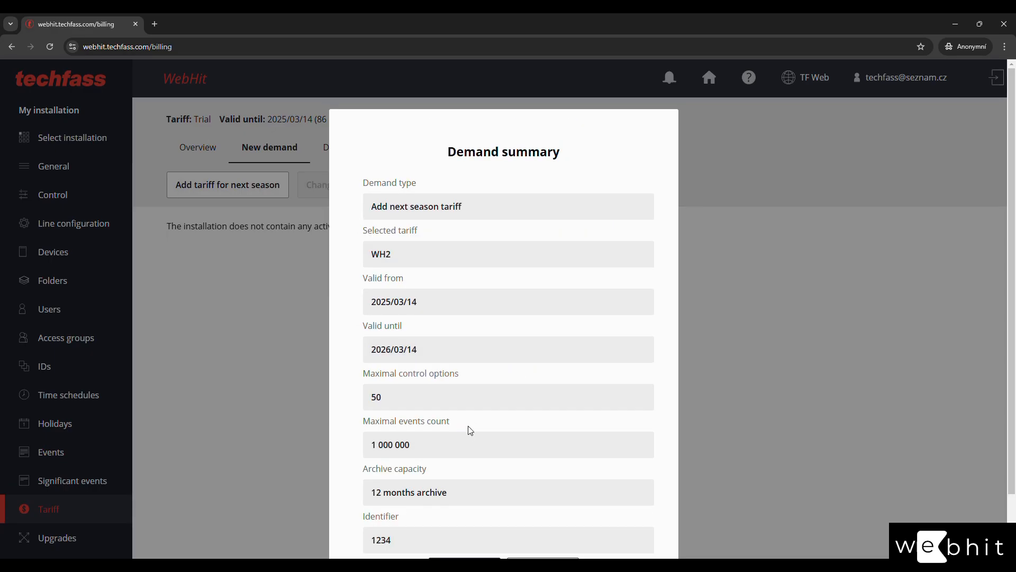
left_click(466, 505)
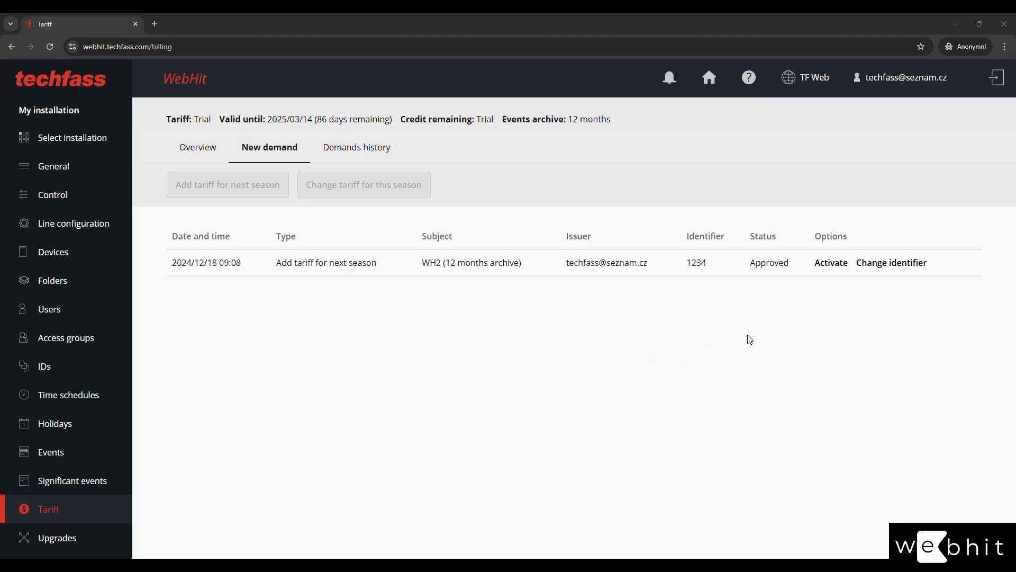
left_click(831, 263)
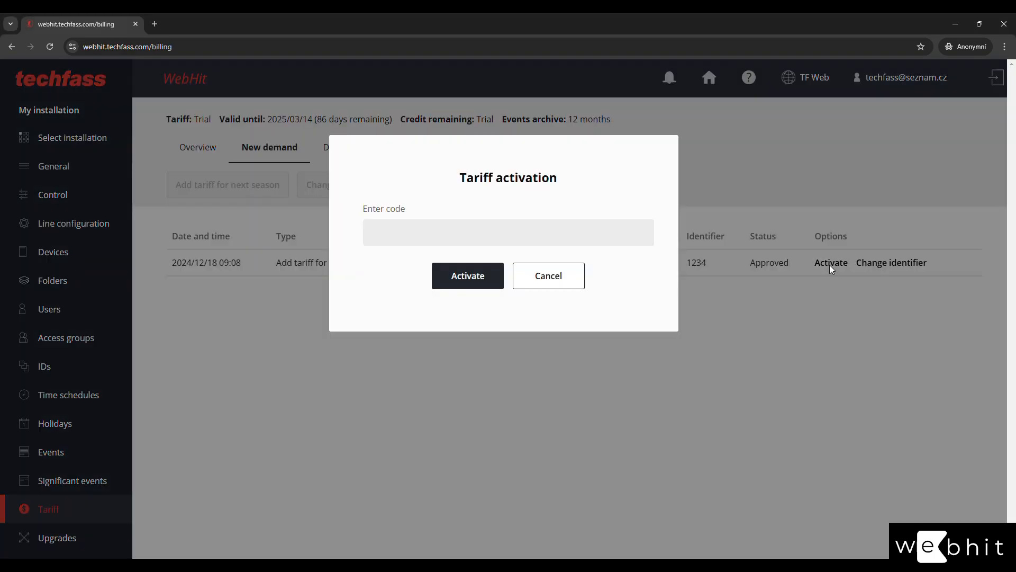
Paste the activation code, accept the terms, and view the overview showing validity until 2026/03/14.
left_click(440, 239)
key("ctrl+v")
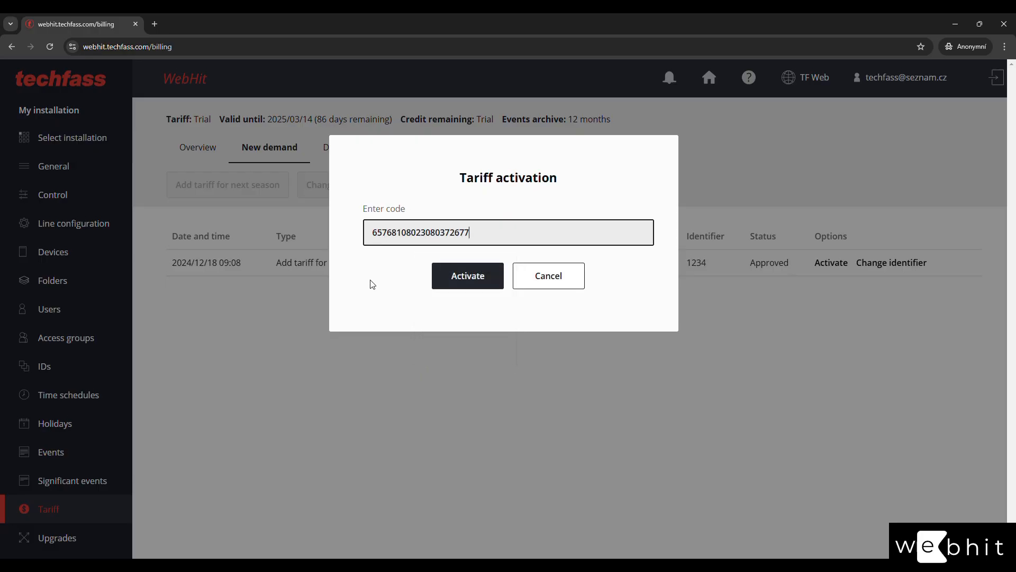
left_click(468, 285)
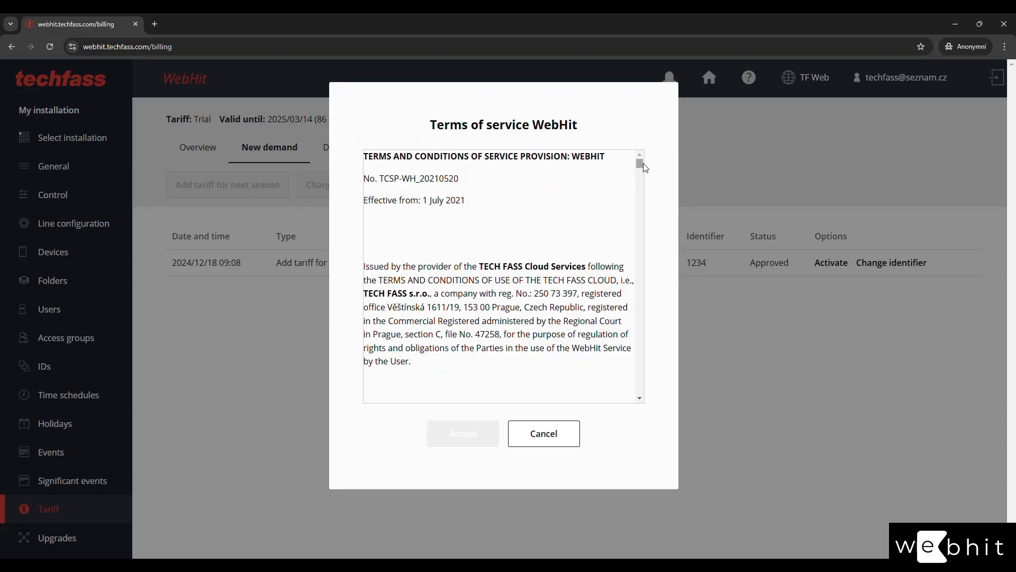
left_click_drag(641, 163, 657, 403)
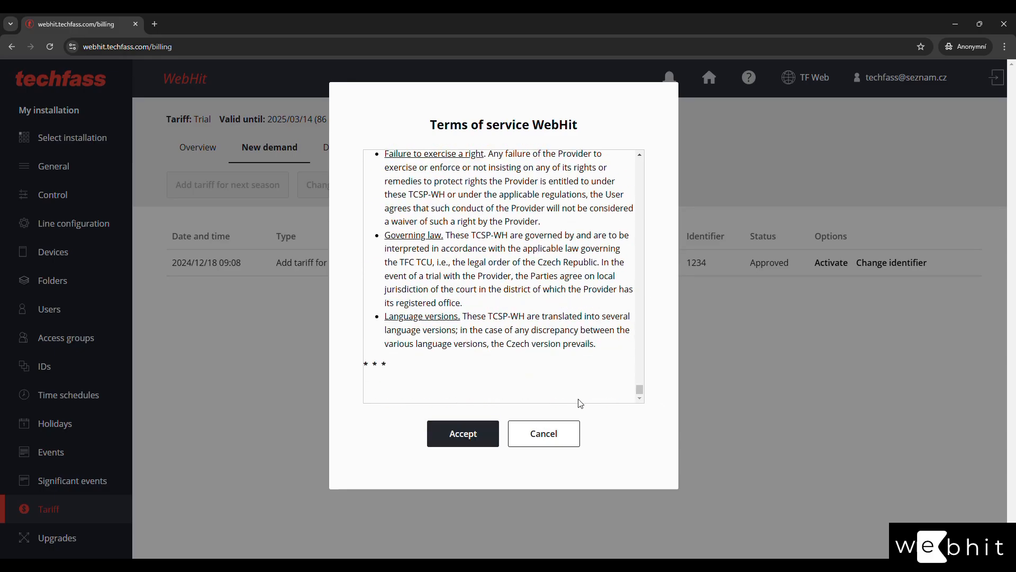
left_click(465, 431)
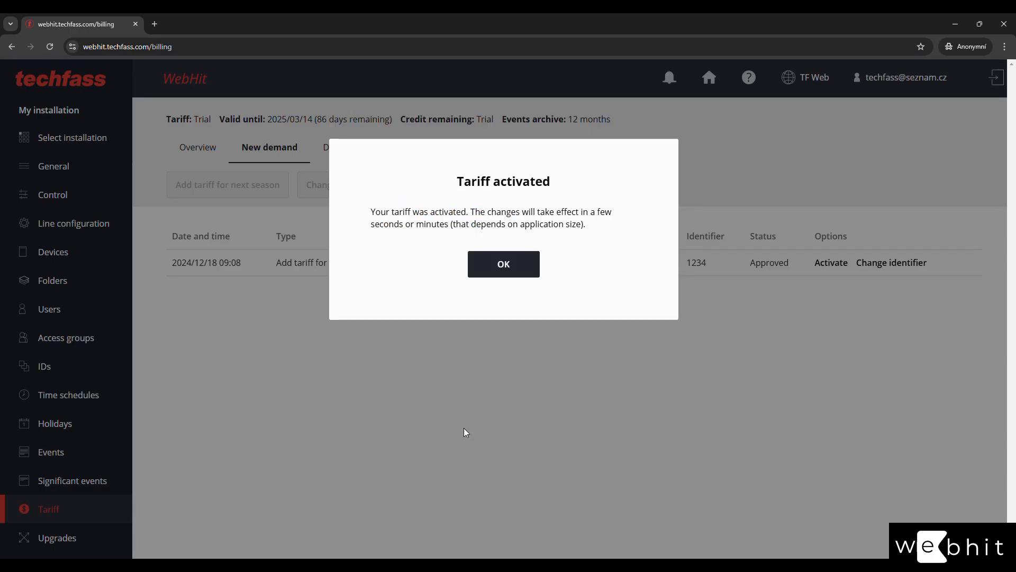
left_click(503, 274)
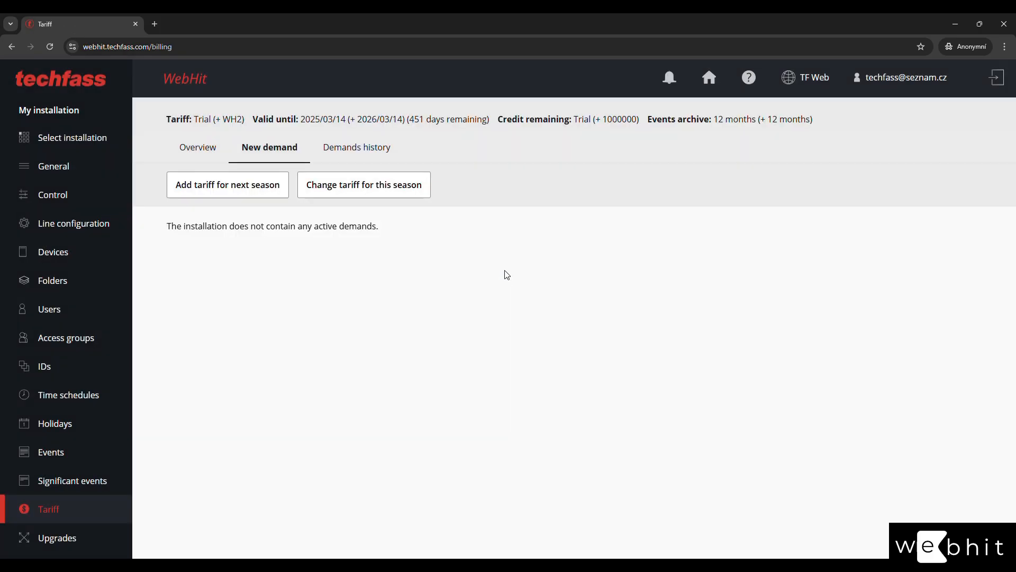
left_click(201, 139)
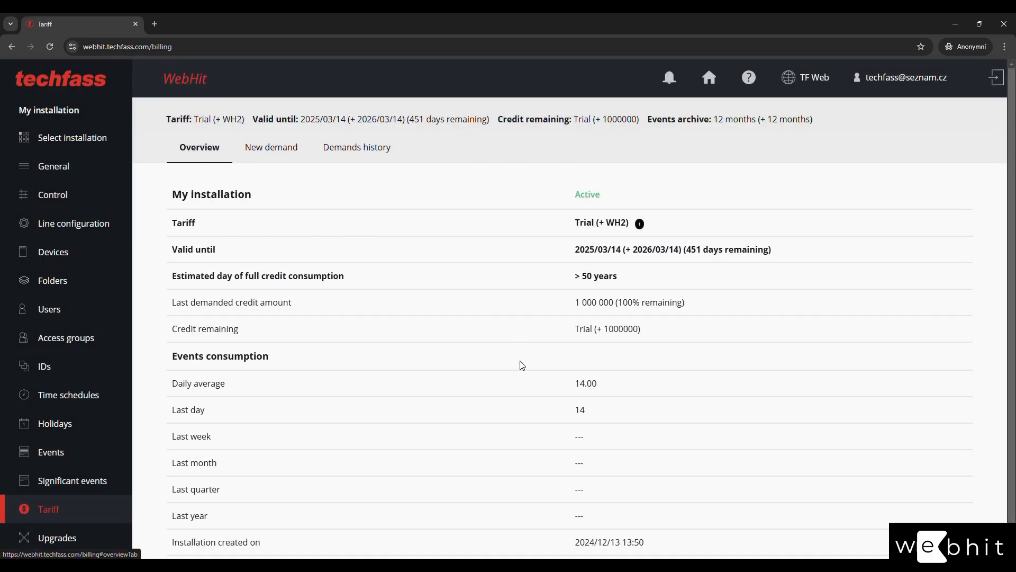